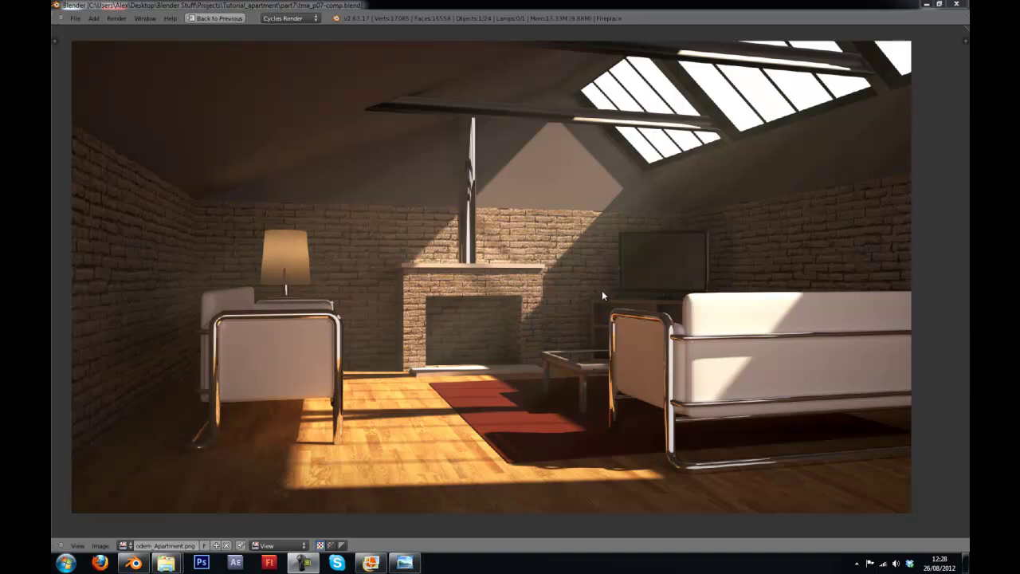
Examine the apartment render up close and restore the multi-editor layout.
middle_click_drag(602, 290, 505, 224)
middle_click_drag(525, 264, 544, 216)
middle_click_drag(367, 334, 720, 264)
scroll(715, 279, "down", 7)
scroll(707, 273, "up", 2)
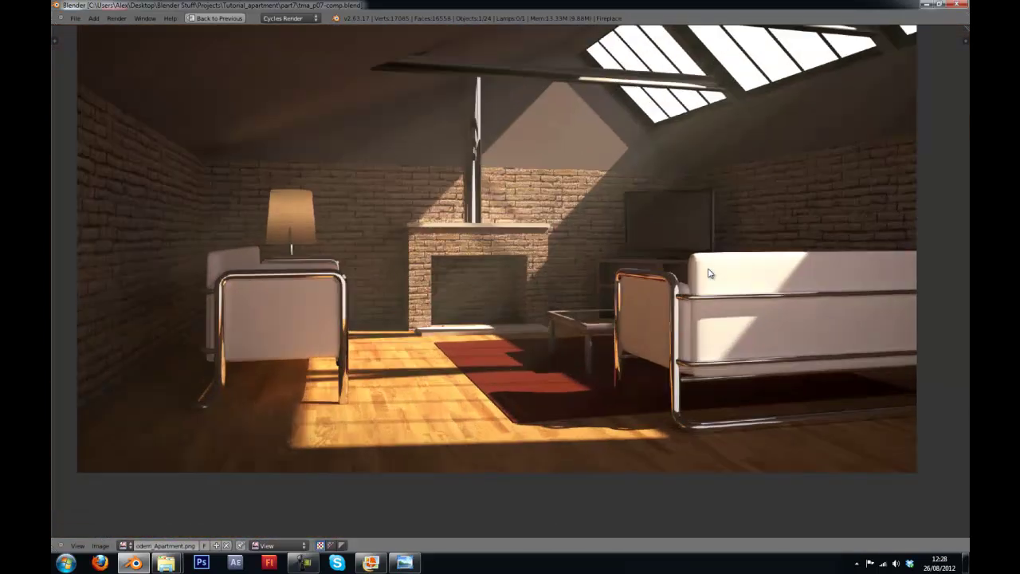
middle_click_drag(708, 273, 713, 301)
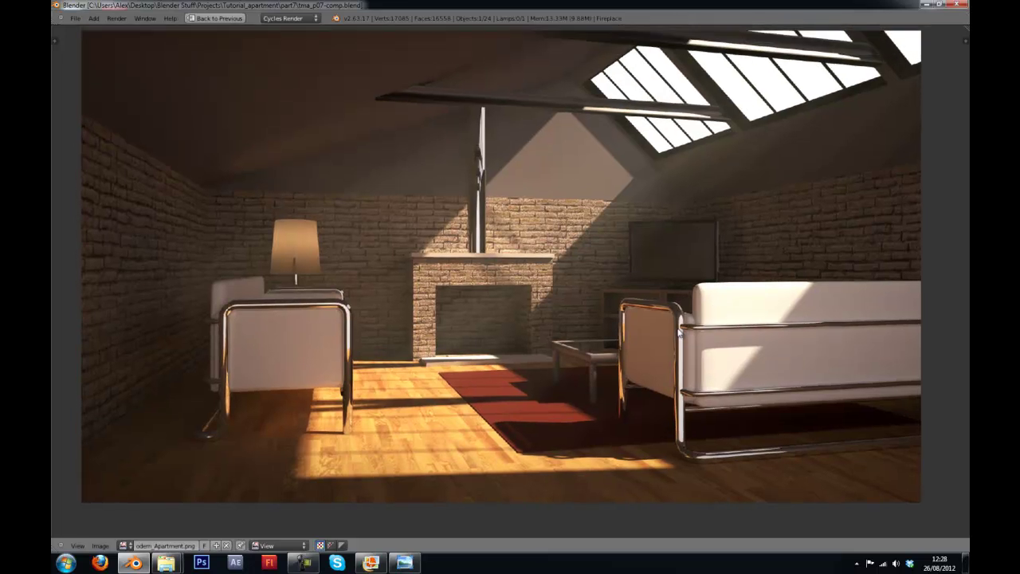
key("ctrl+Up")
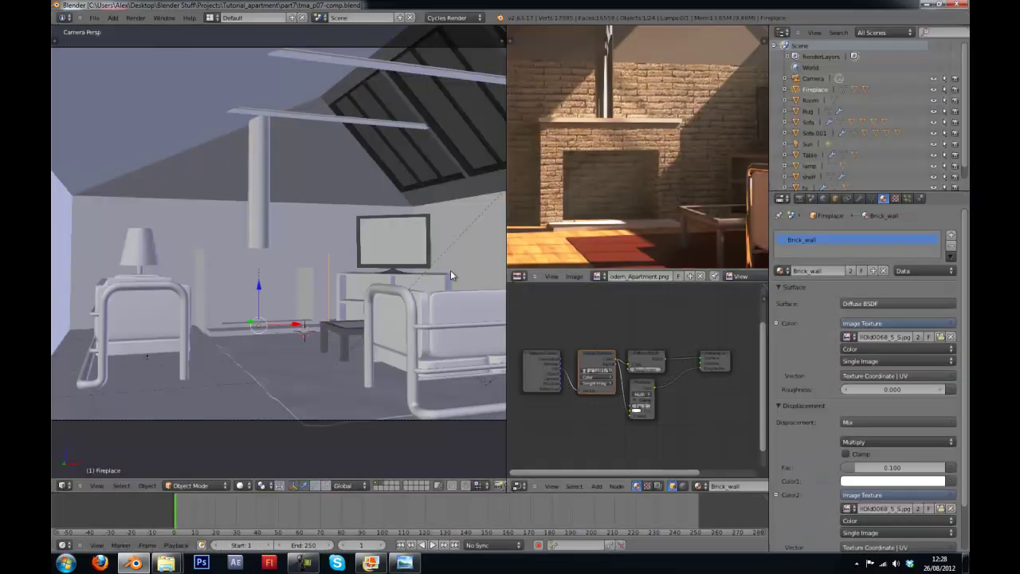
Raise the TV and the shelf together about 0.07 along Z so the shelf's base rests on the floor.
right_click(396, 269)
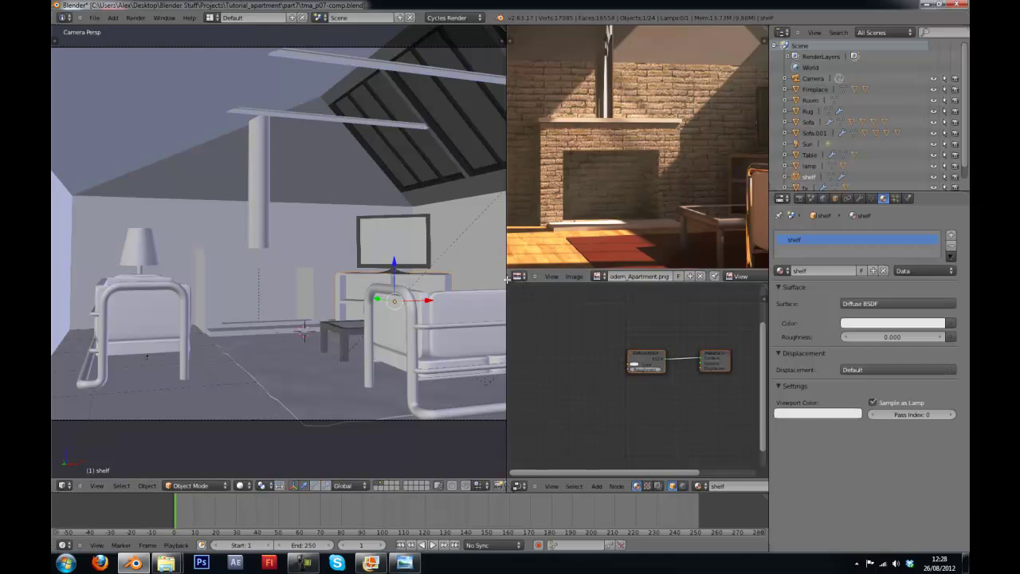
middle_click_drag(360, 270, 328, 264)
key("KP_5")
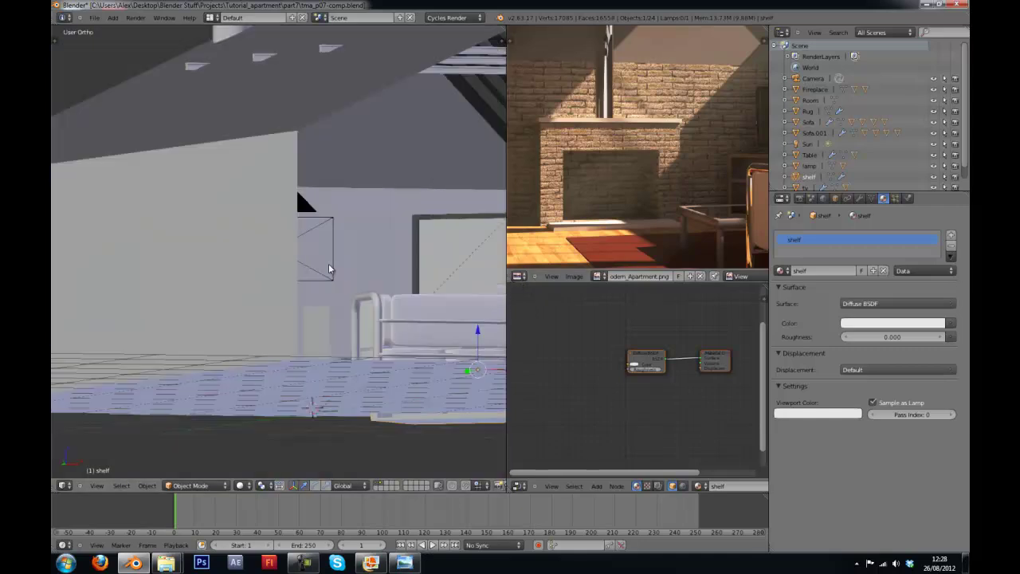
key("KP_1")
middle_click_drag(397, 273, 351, 264, "shift")
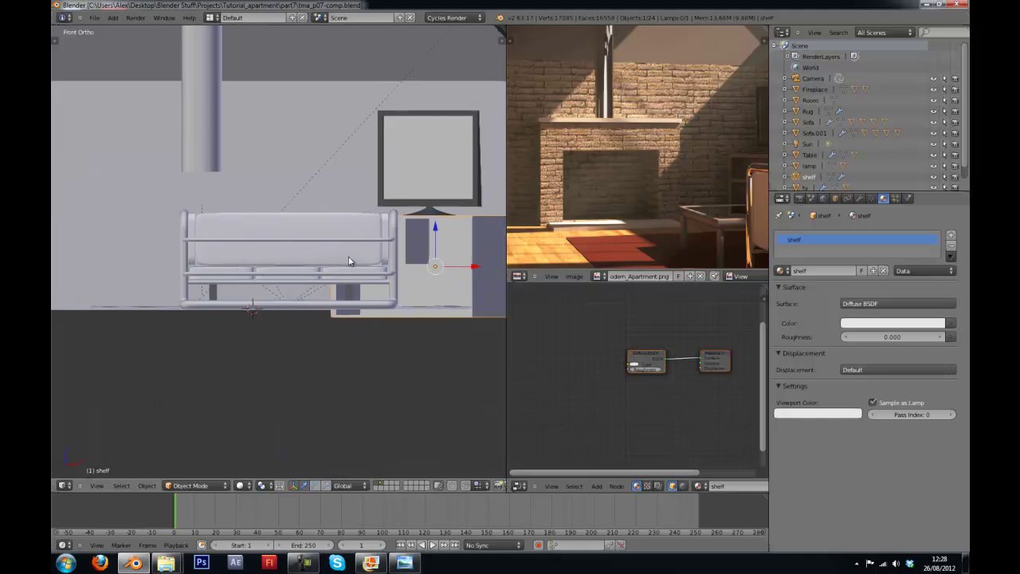
scroll(353, 264, "up", 2)
right_click(494, 192, "shift")
middle_click_drag(494, 192, 421, 192, "shift")
right_click(432, 175)
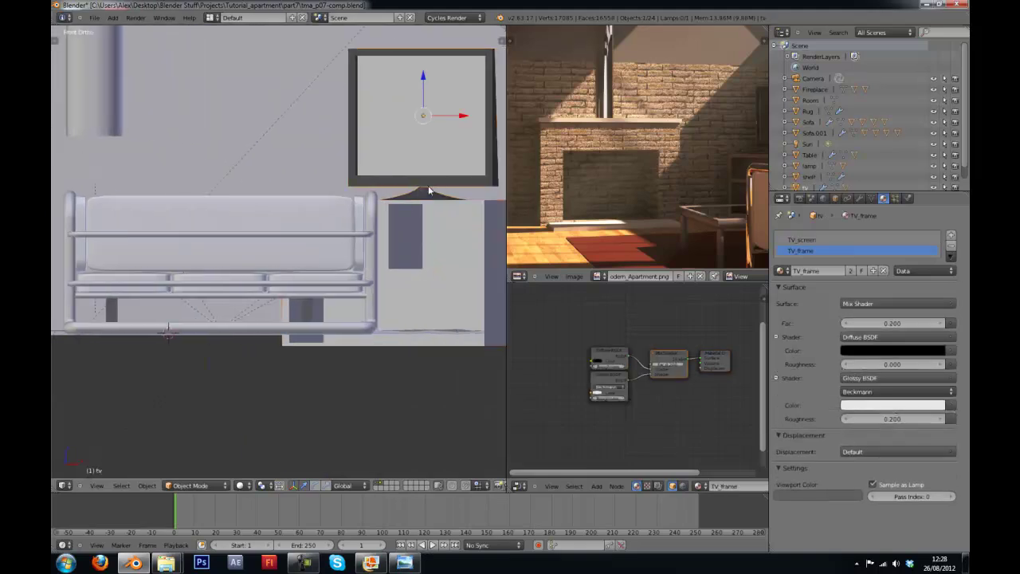
right_click(429, 224, "shift")
key("z")
key("g")
key("z")
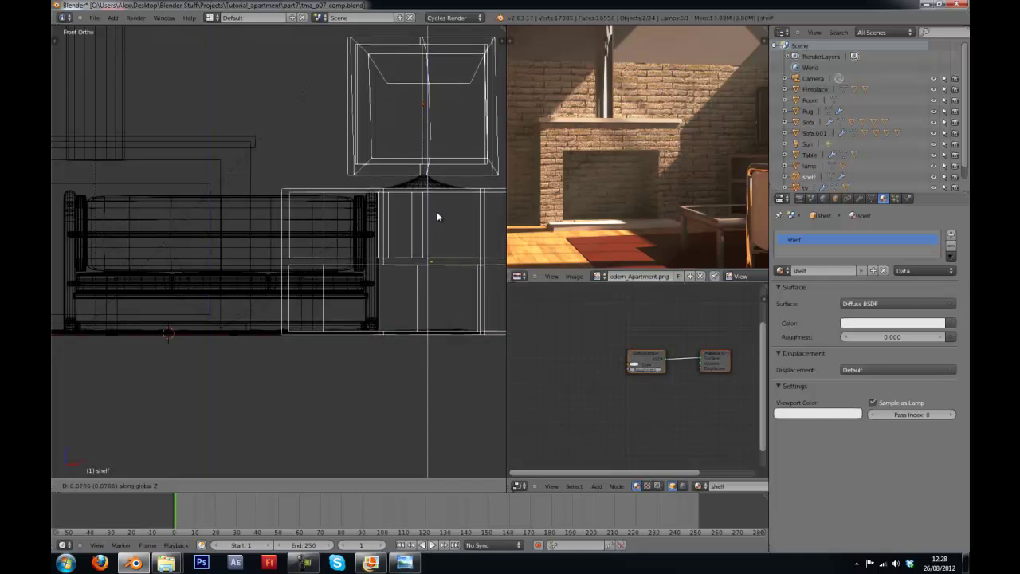
left_click(437, 211)
key("z")
Check the TV and shelf from the camera view and save over tma_p07-comp.blend.
mouse_move(416, 212)
middle_mouse_down()
mouse_move(407, 225)
mouse_move(440, 227)
mouse_move(435, 236)
mouse_move(413, 233)
mouse_move(413, 218)
mouse_move(447, 209)
mouse_move(453, 176)
mouse_move(401, 261)
mouse_move(359, 263)
middle_mouse_up()
scroll(419, 223, "down", 3)
key("KP_0")
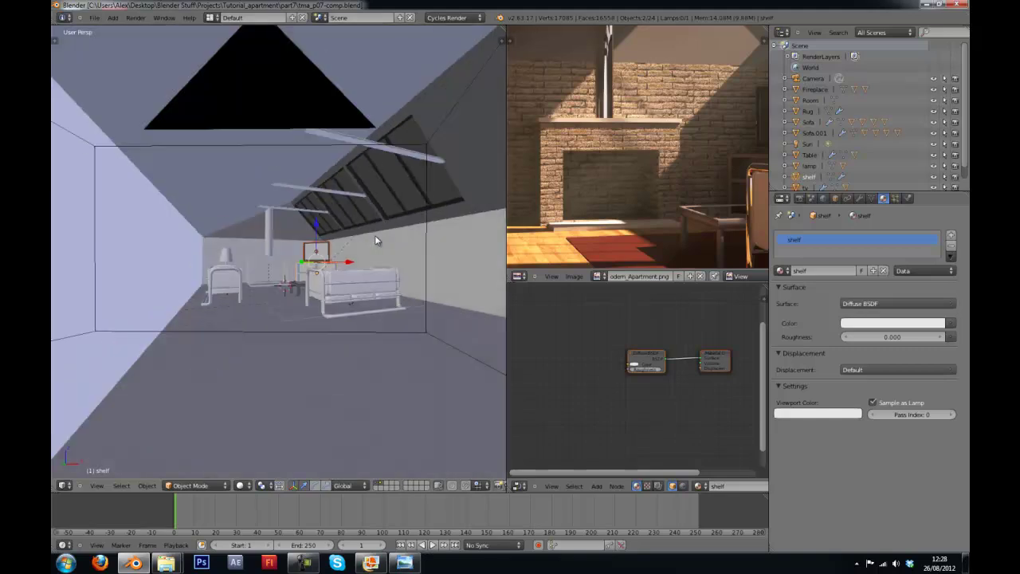
scroll(403, 282, "down", 3)
scroll(392, 280, "up", 3)
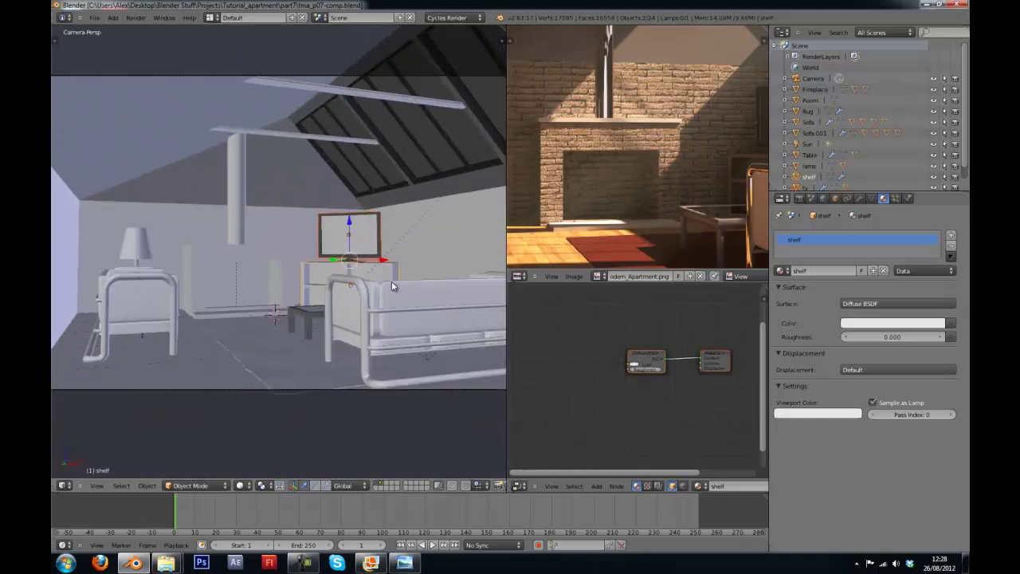
scroll(391, 281, "down", 1)
key("KP_1")
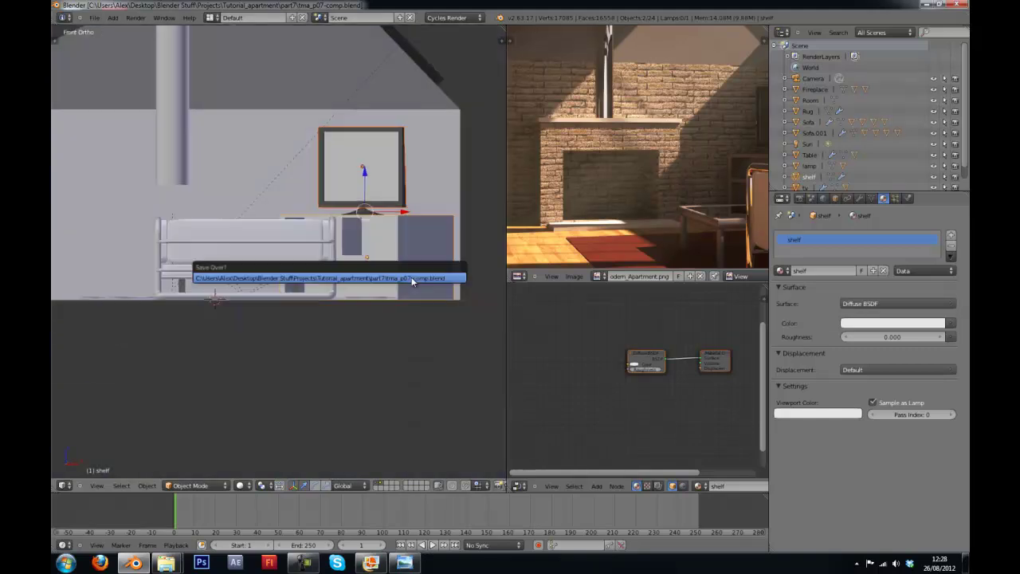
right_click(414, 285)
Isolate the shelf in local view.
right_click(437, 257)
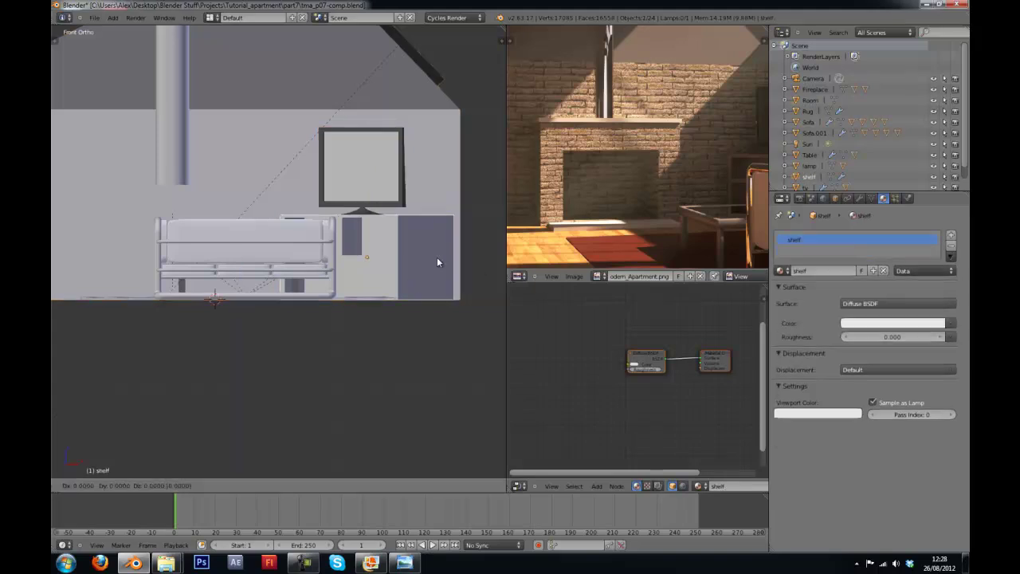
key("Tab")
middle_click_drag(423, 255, 379, 264)
key("Tab")
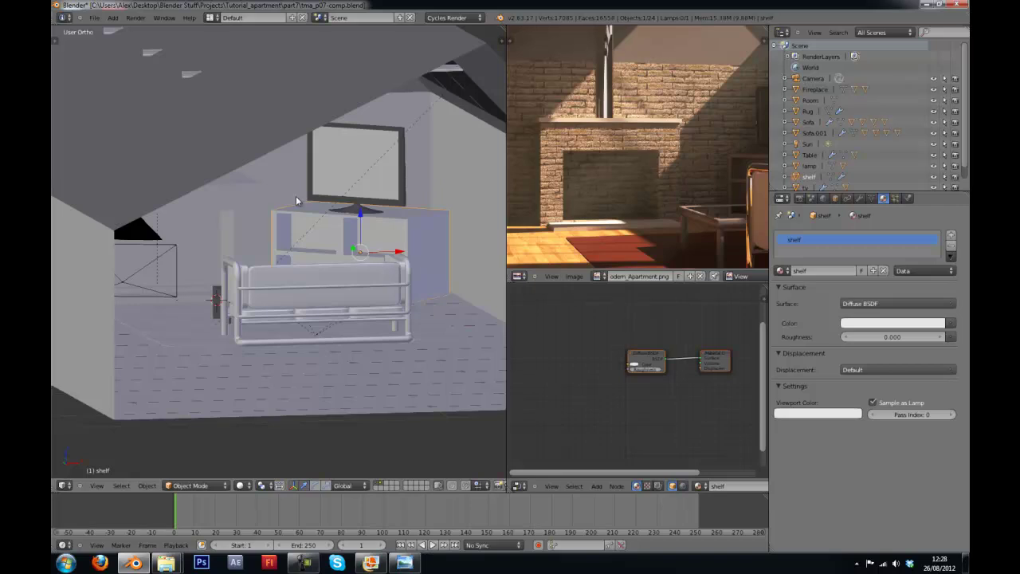
key("KP_Divide")
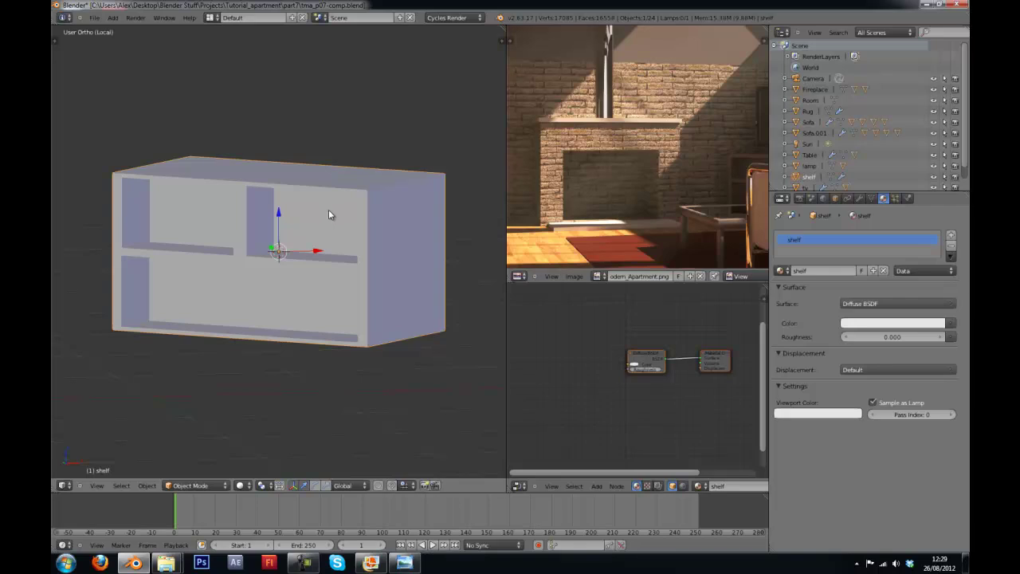
middle_click_drag(330, 212, 406, 256)
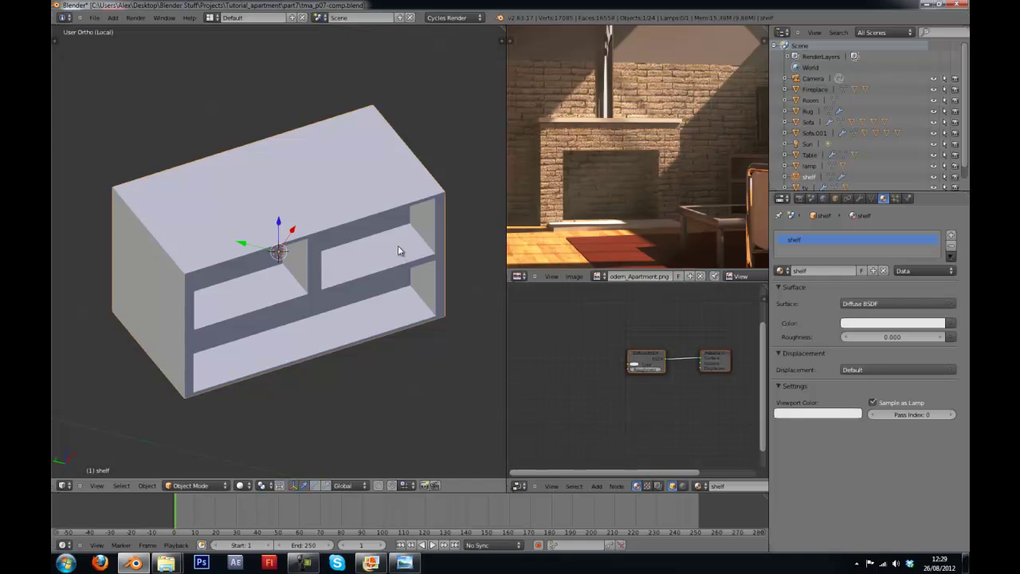
In Edit Mode, select the front inner edges of the shelf's openings and mark them as seams.
middle_click_drag(360, 251, 308, 428)
key("Tab")
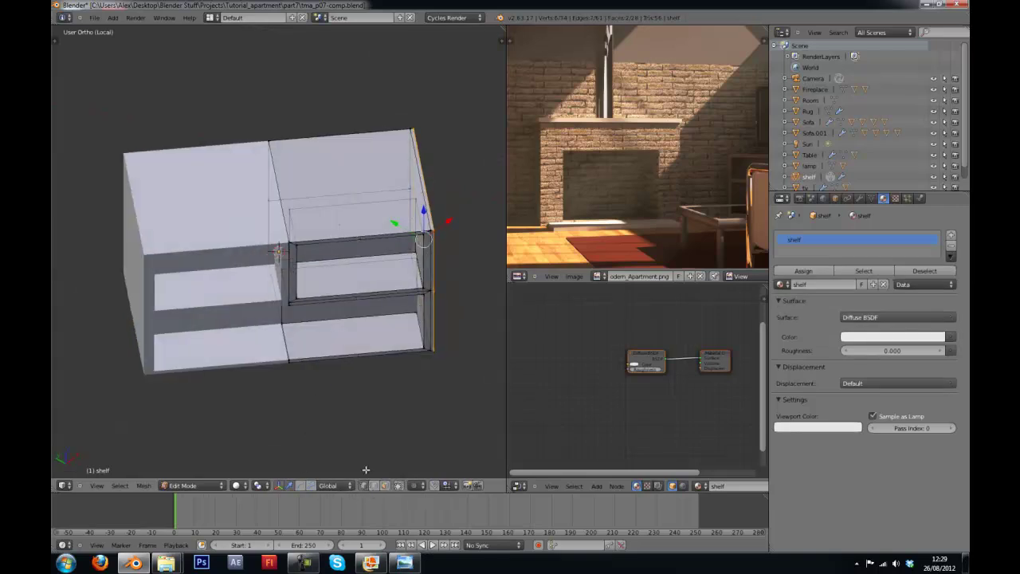
right_click(359, 295, "alt")
middle_click_drag(359, 296, 308, 209)
scroll(317, 244, "up", 3)
right_click(281, 261, "alt+shift")
mouse_move(280, 262)
middle_mouse_down()
mouse_move(305, 282)
mouse_move(380, 260)
mouse_move(403, 265)
mouse_move(190, 270)
mouse_move(180, 293)
mouse_move(279, 279)
middle_mouse_up()
scroll(341, 262, "down", 3)
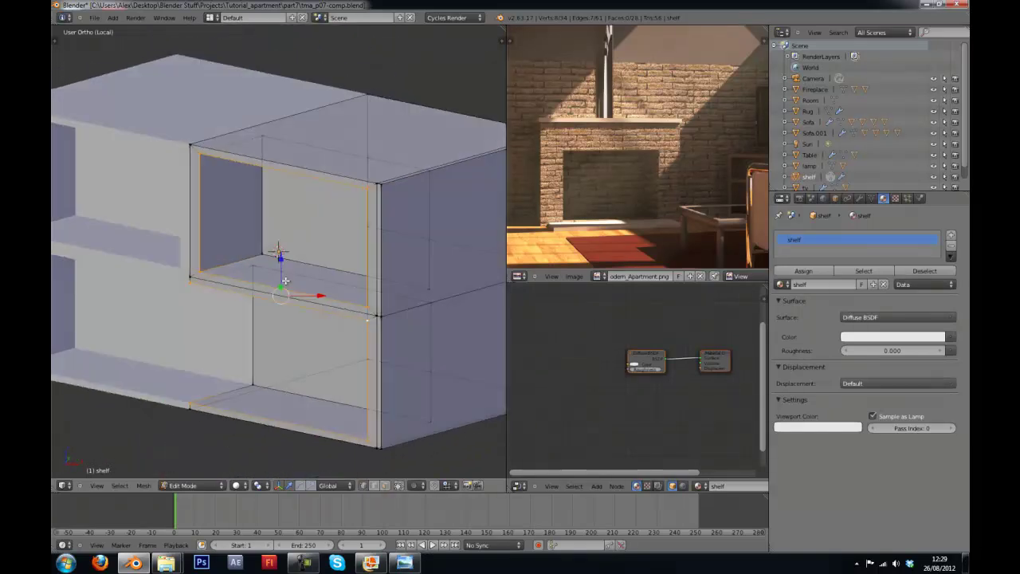
key("ctrl+e")
left_click(285, 281)
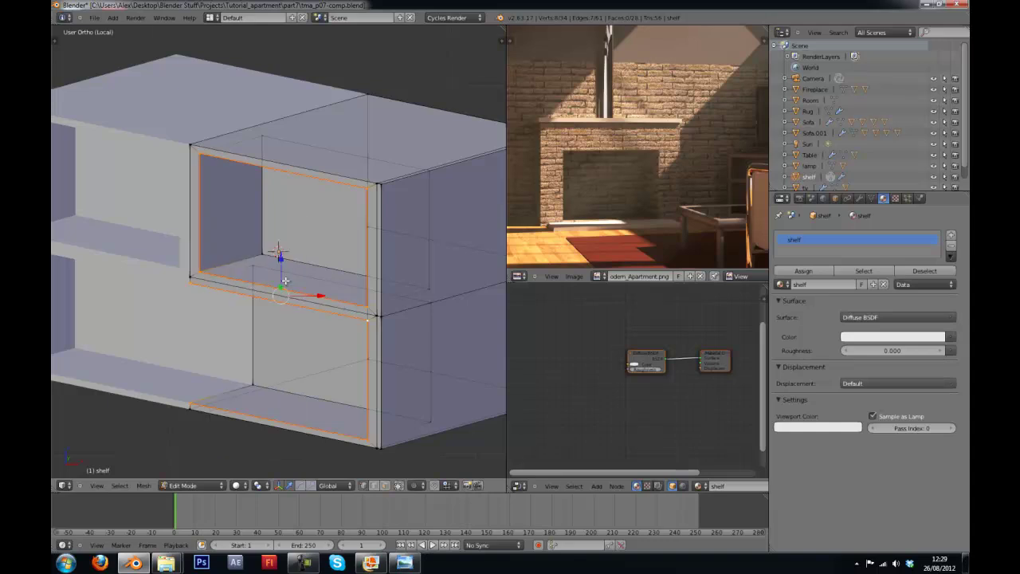
Open the dark wood texture WoodFine0032_19_S.jpg from Textures/Wood/Fine in the image editor.
middle_click_drag(285, 280, 319, 271)
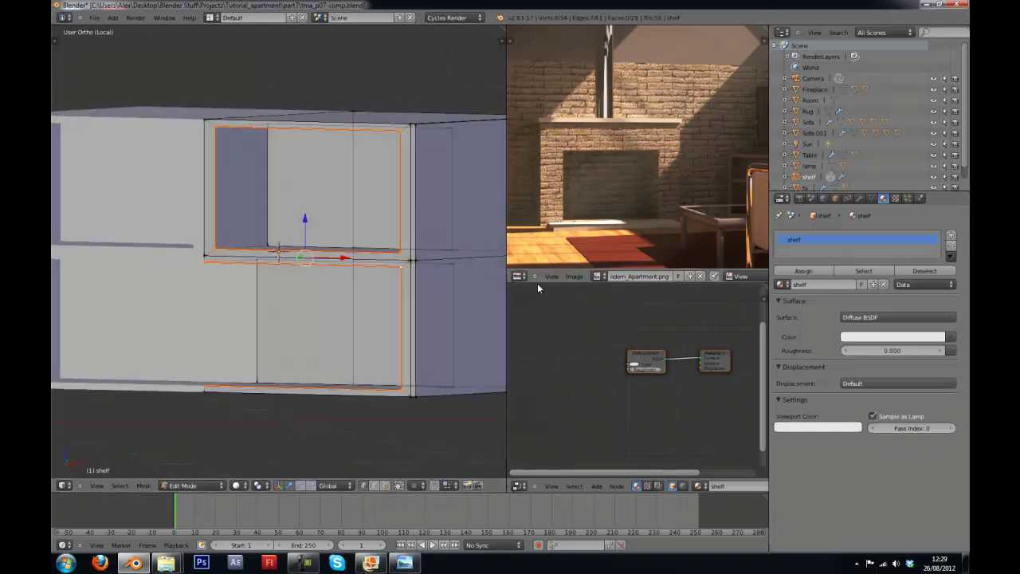
left_click(599, 276)
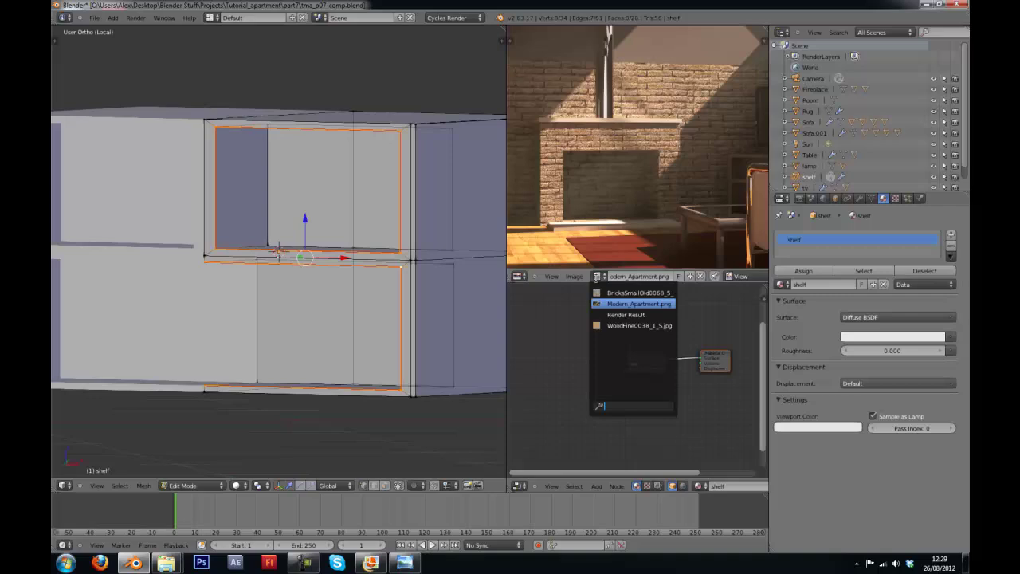
left_click(573, 275)
left_click(583, 255)
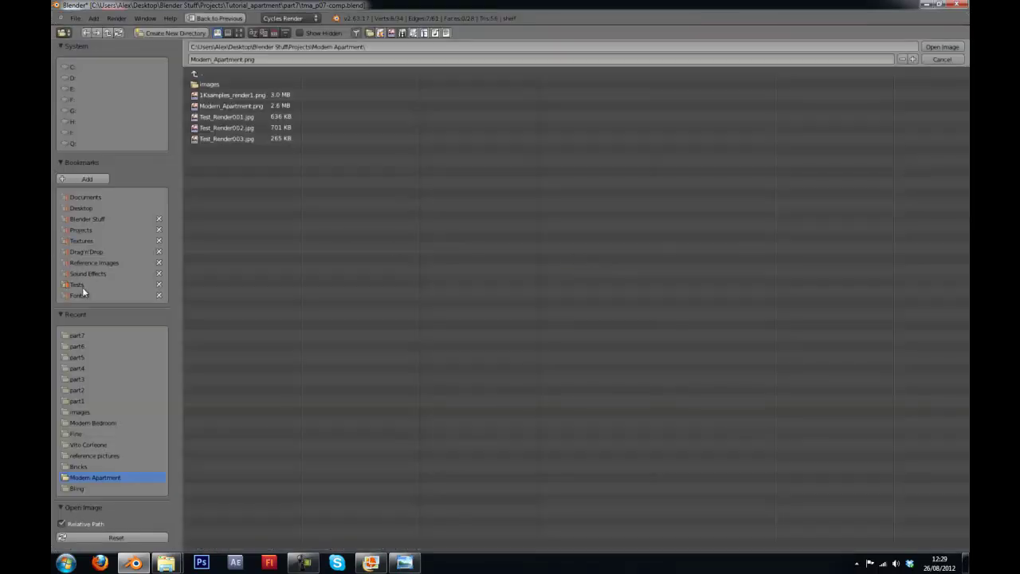
left_click(92, 236)
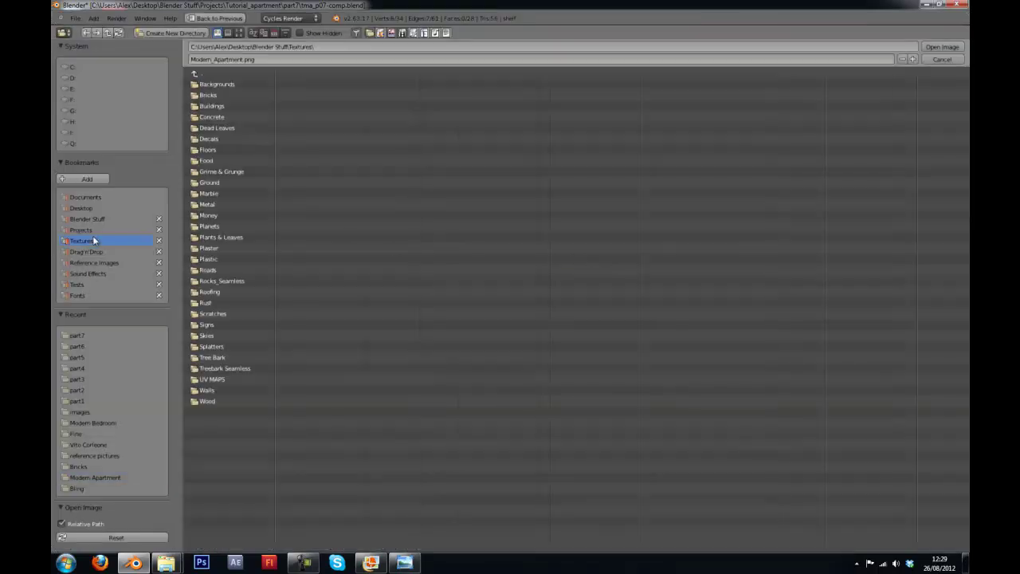
left_click(207, 400)
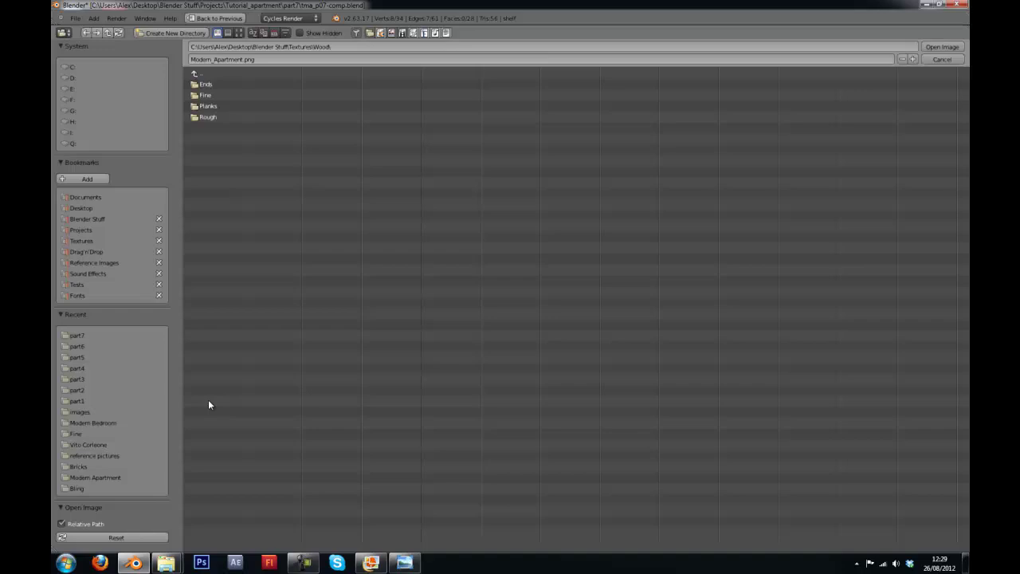
left_click(209, 95)
left_click(239, 33)
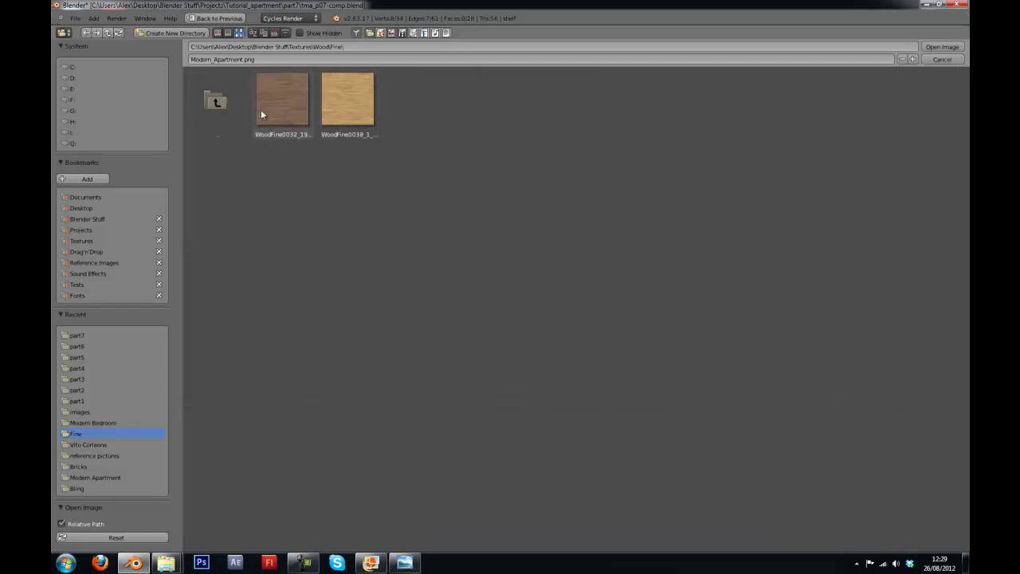
left_click(284, 106)
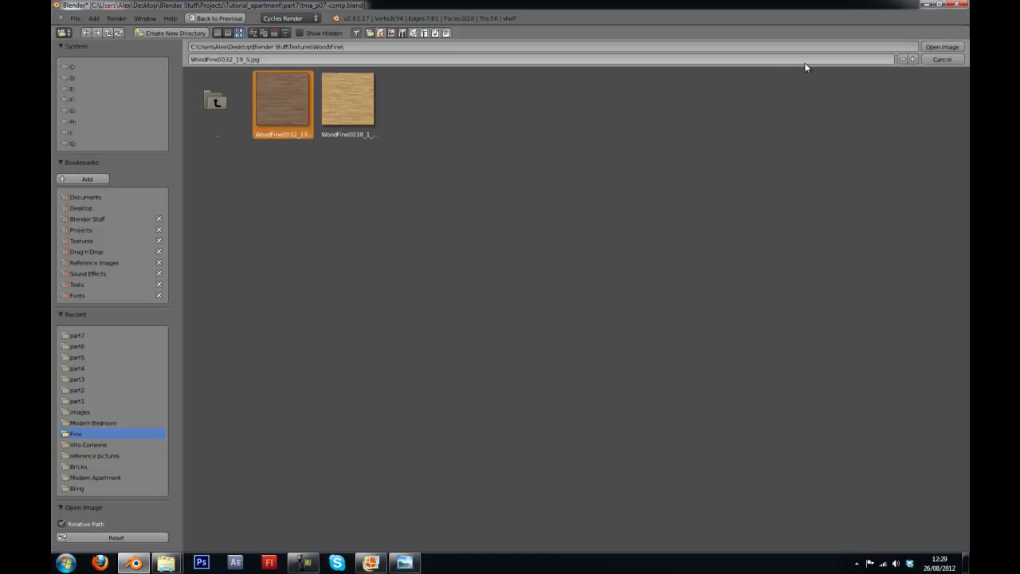
left_click(942, 49)
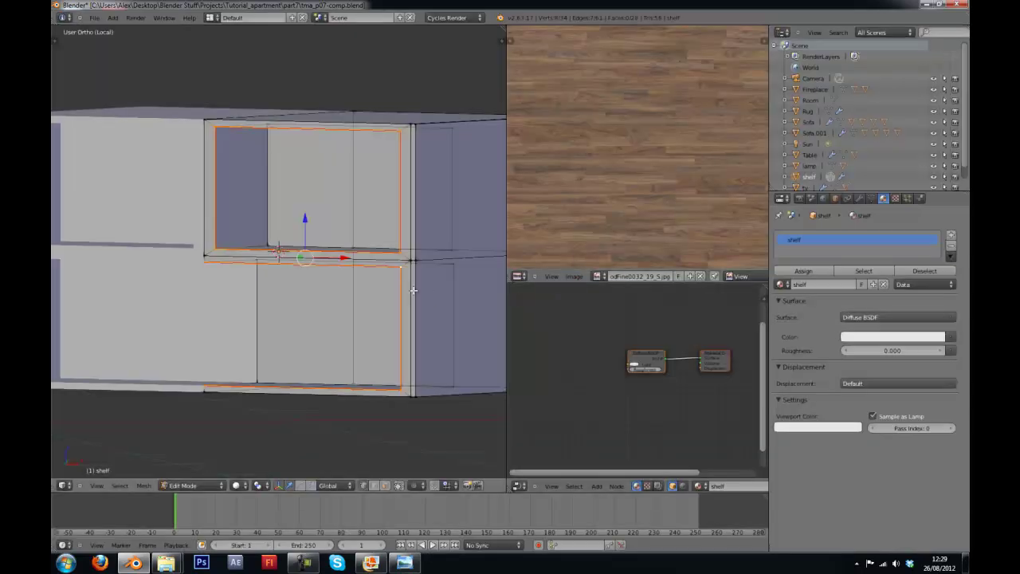
Select the whole shelf mesh and apply Smart UV Project with angle limit 66 and island margin 0.
scroll(414, 290, "down", 2)
scroll(638, 195, "down", 3)
key("a")
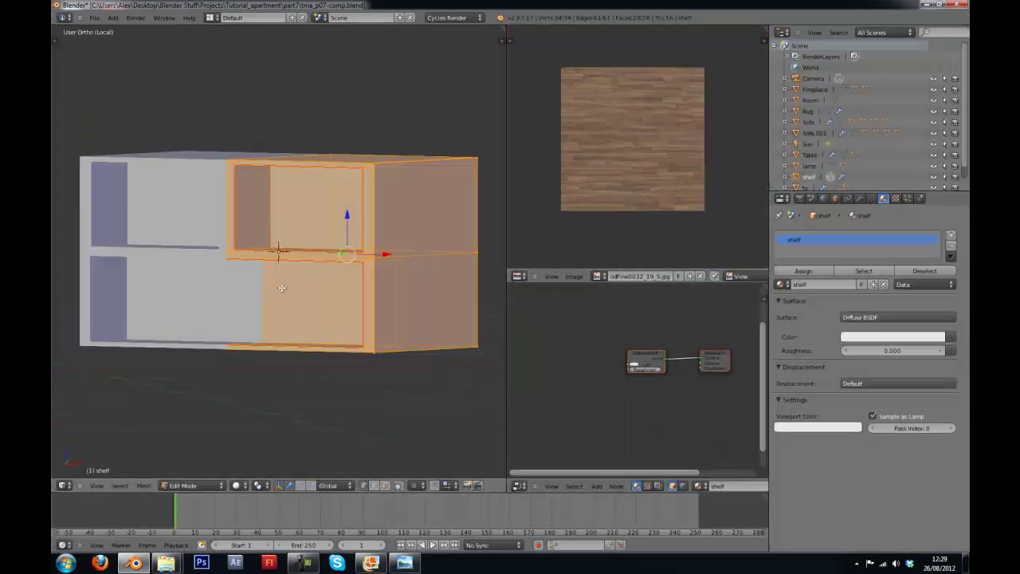
key("u")
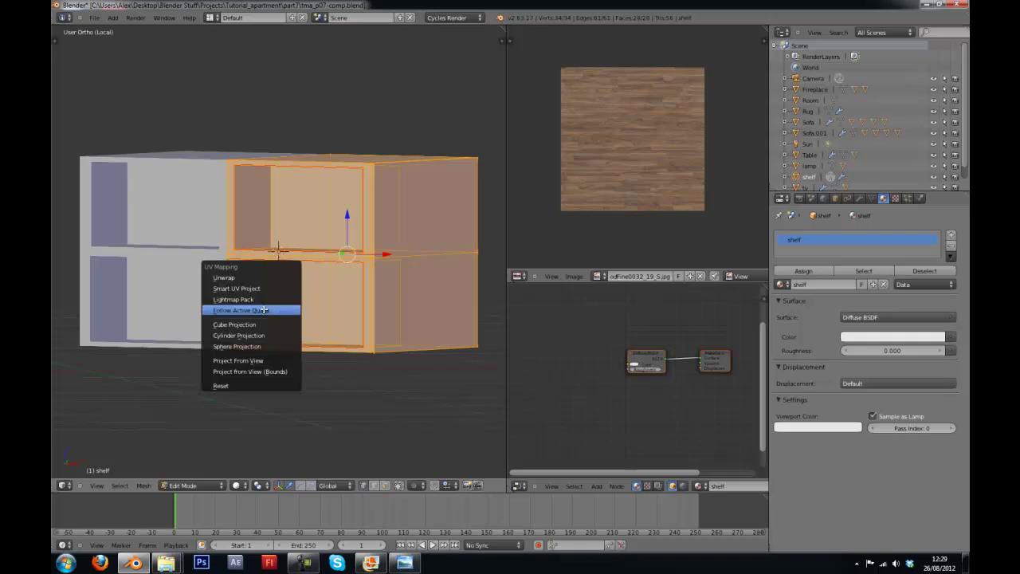
left_click(268, 288)
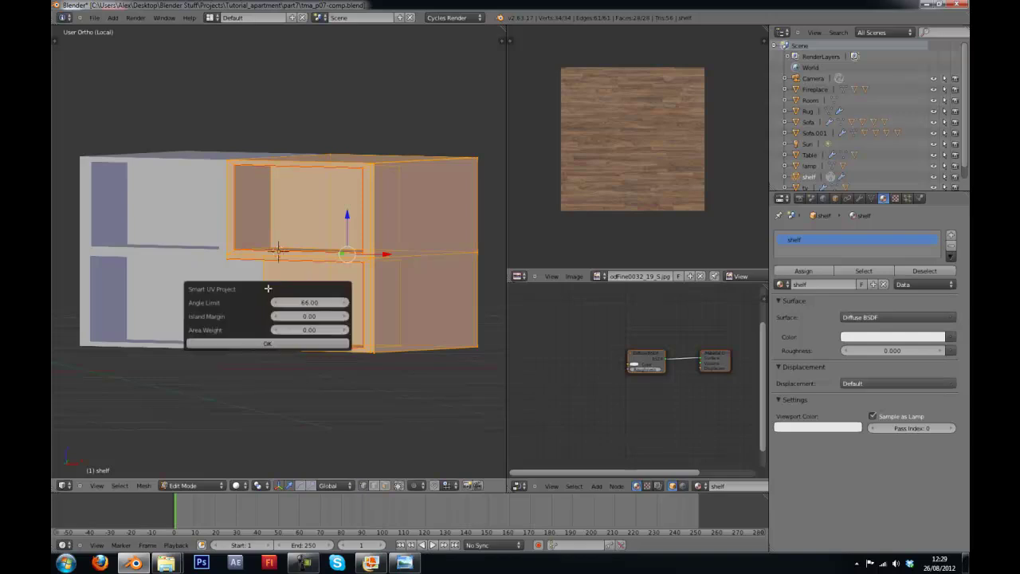
left_click(269, 343)
scroll(592, 238, "up", 5)
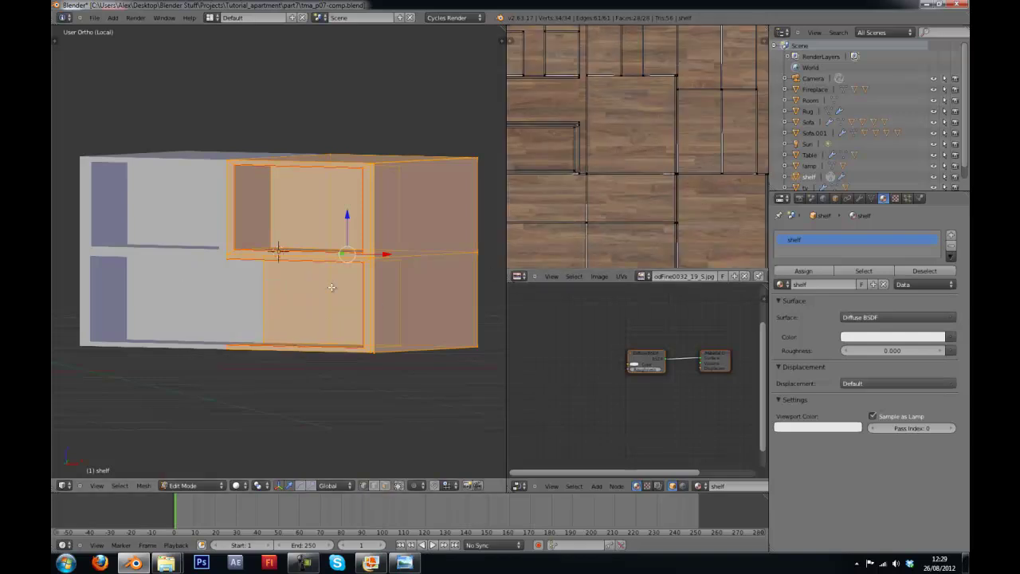
Unwrap the whole shelf mesh with the standard Unwrap method.
key("u")
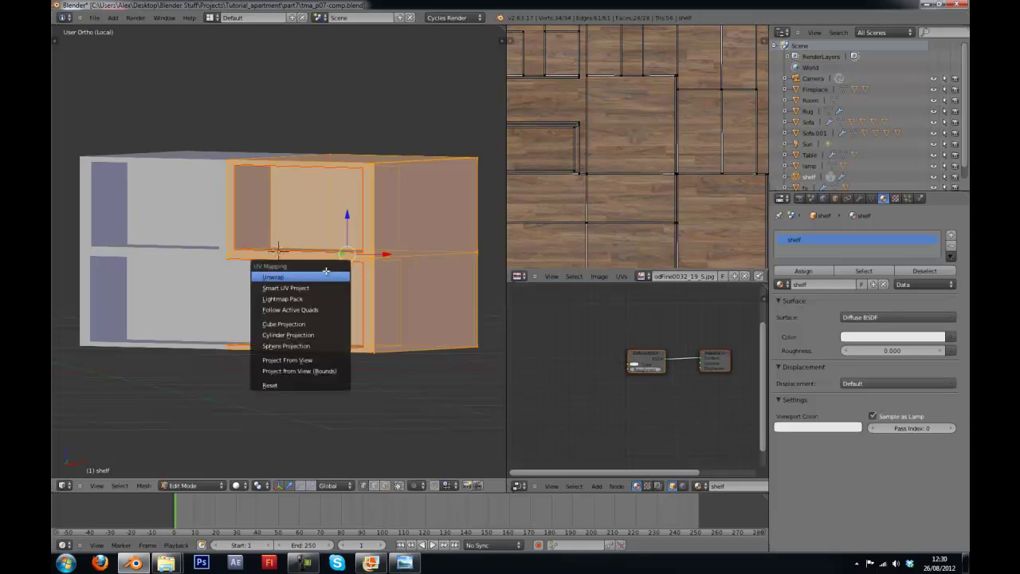
left_click(316, 278)
scroll(679, 190, "down", 3)
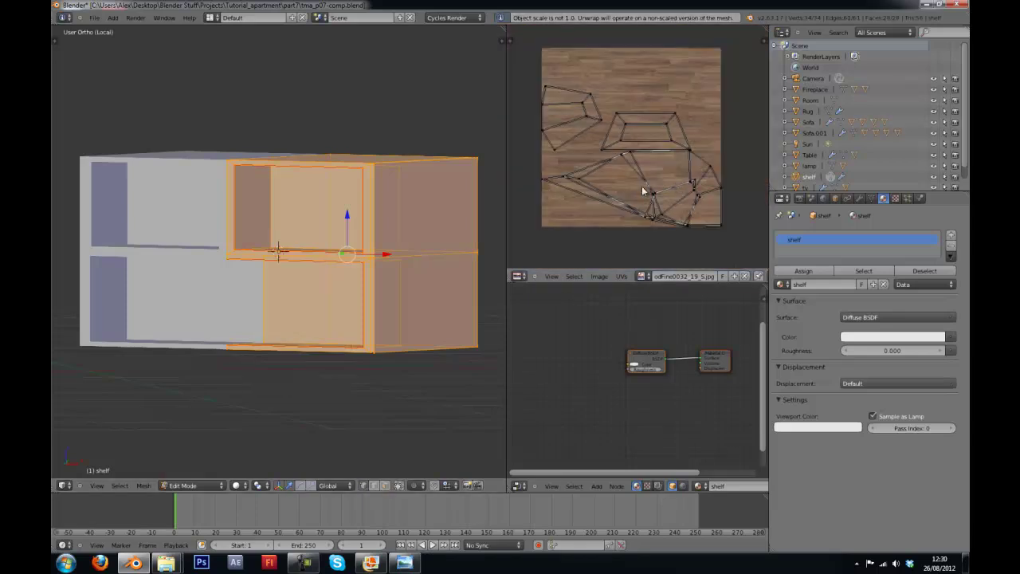
key("Tab")
key("u")
key("Escape")
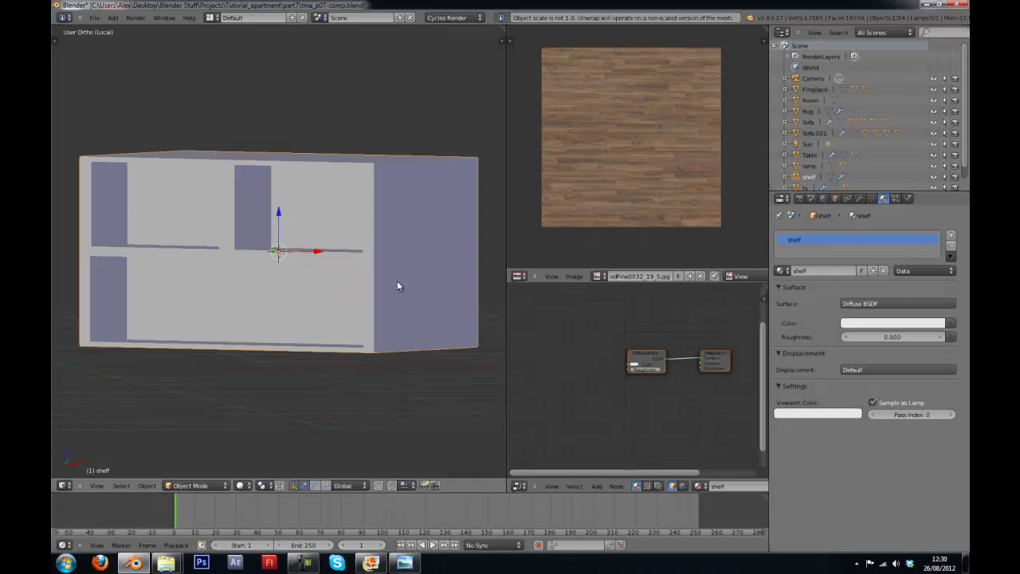
key("Tab")
key("u")
key("Escape")
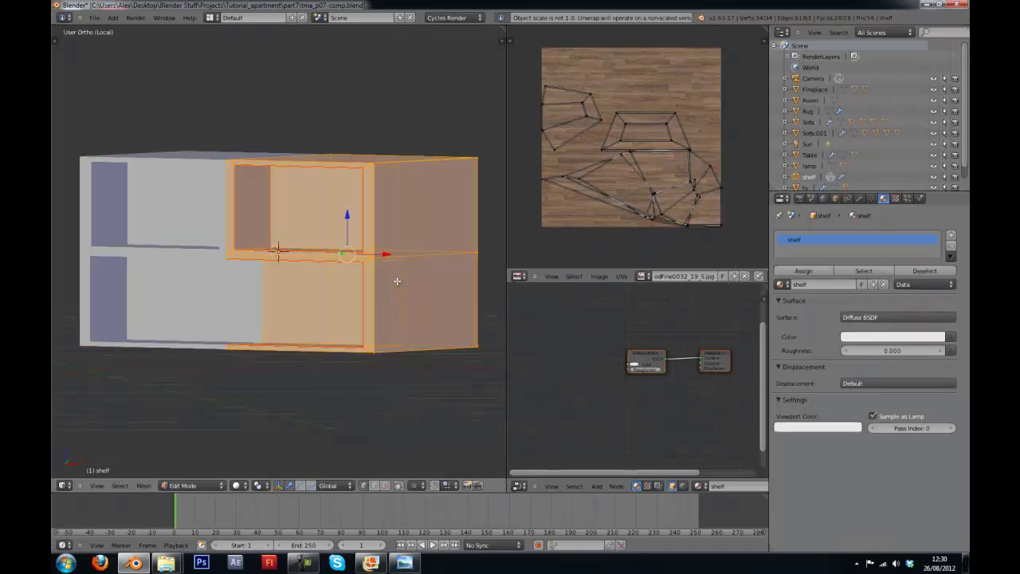
Unwrap the whole shelf mesh with Smart UV Project at angle limit 66, island margin 0 and area weight 0, and return to Object Mode.
key("u")
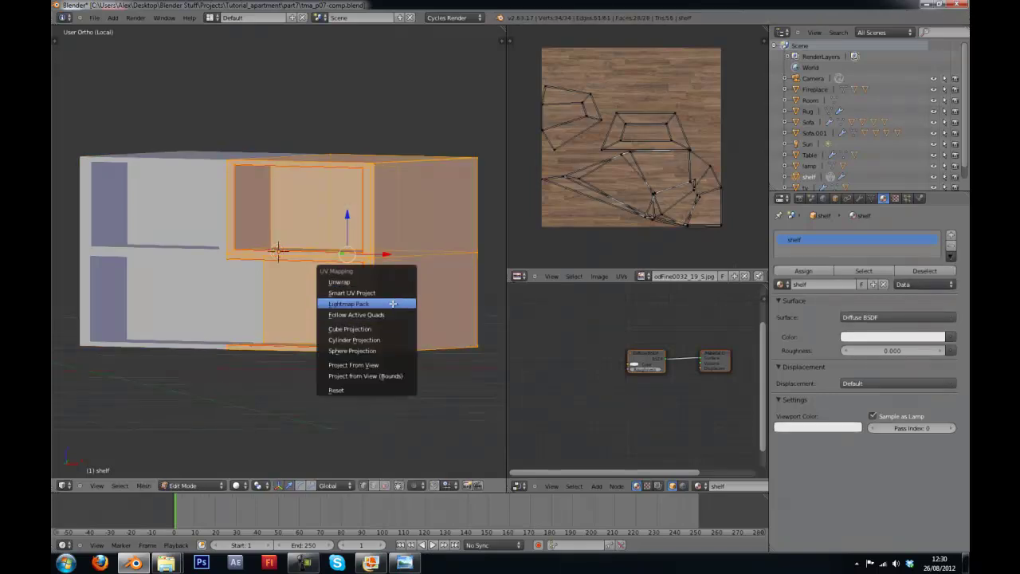
left_click(390, 294)
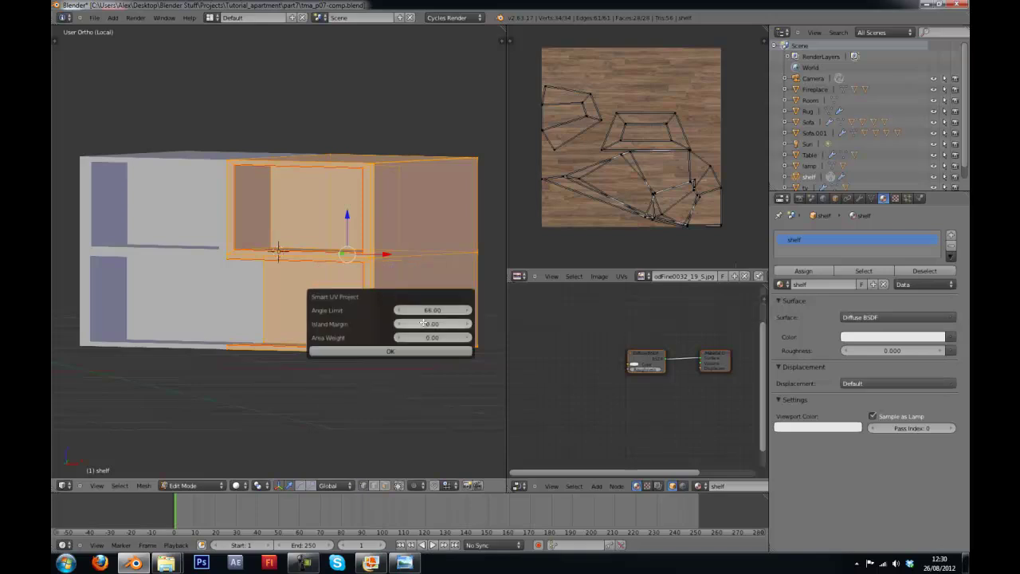
left_click(390, 351)
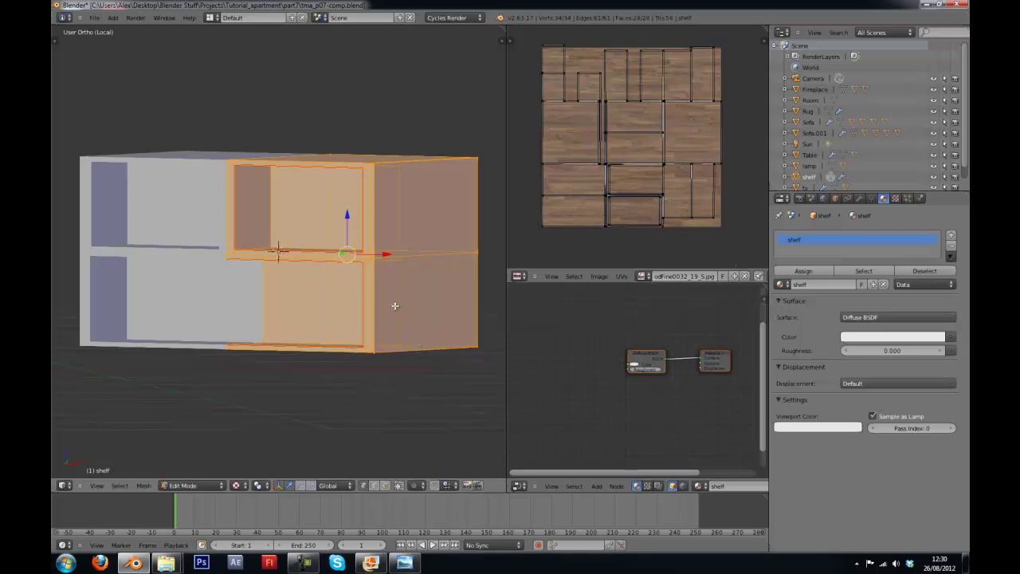
key("Tab")
middle_click_drag(395, 305, 451, 319)
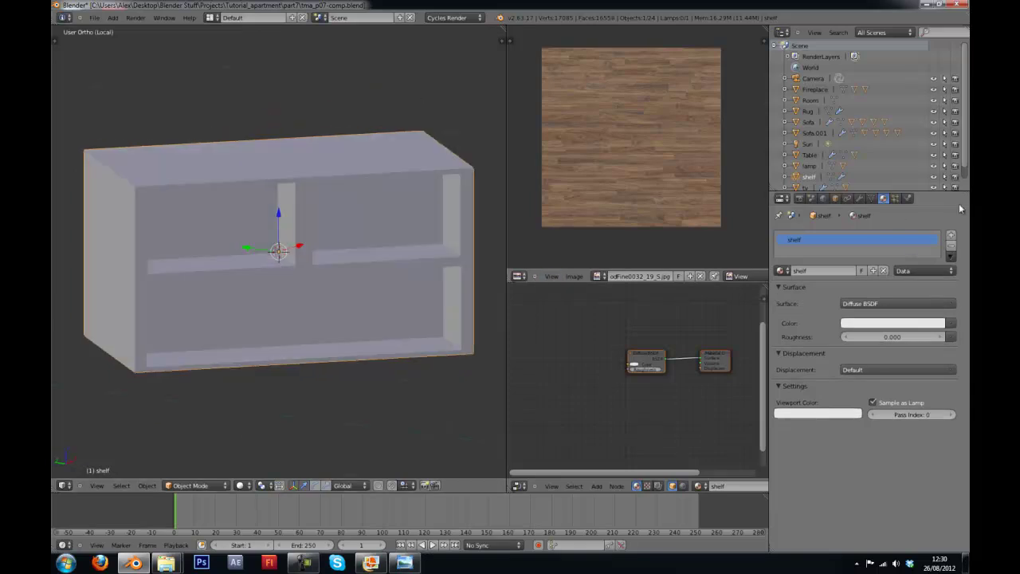
Give the shelf material's Diffuse colour an Image Texture using WoodFine0032_19_S.jpg.
left_click(956, 327)
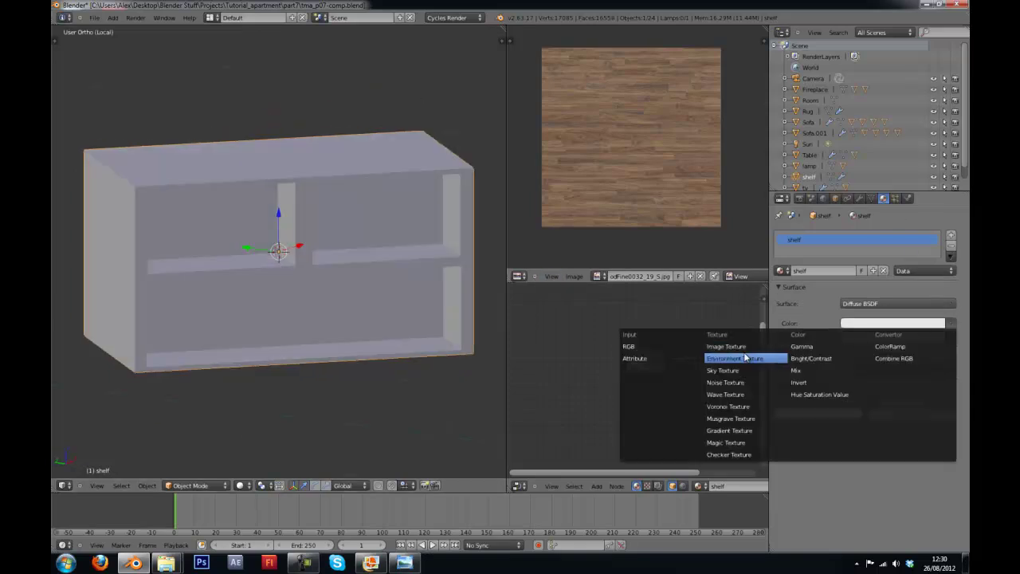
left_click(726, 347)
left_click(848, 336)
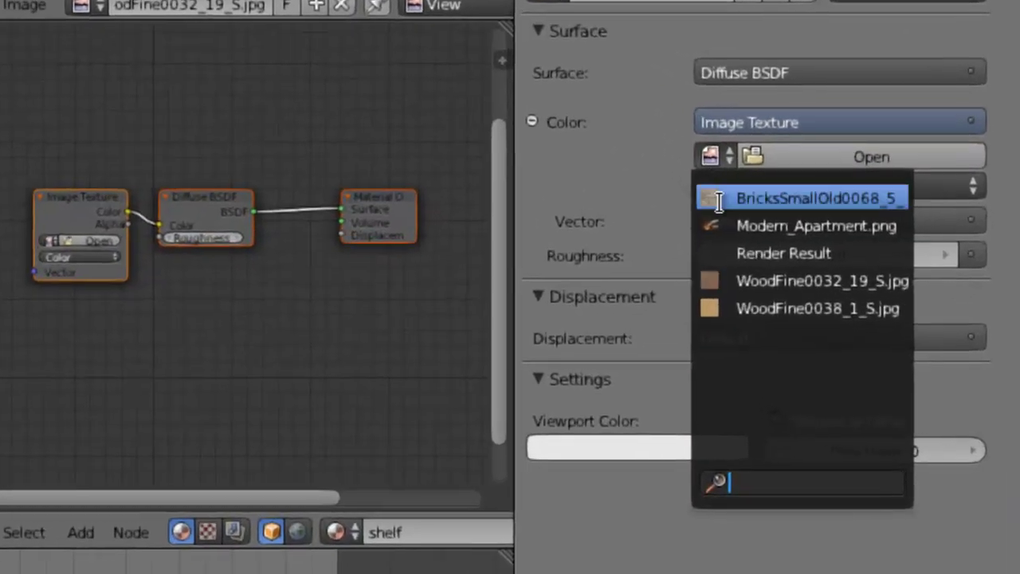
left_click(718, 280)
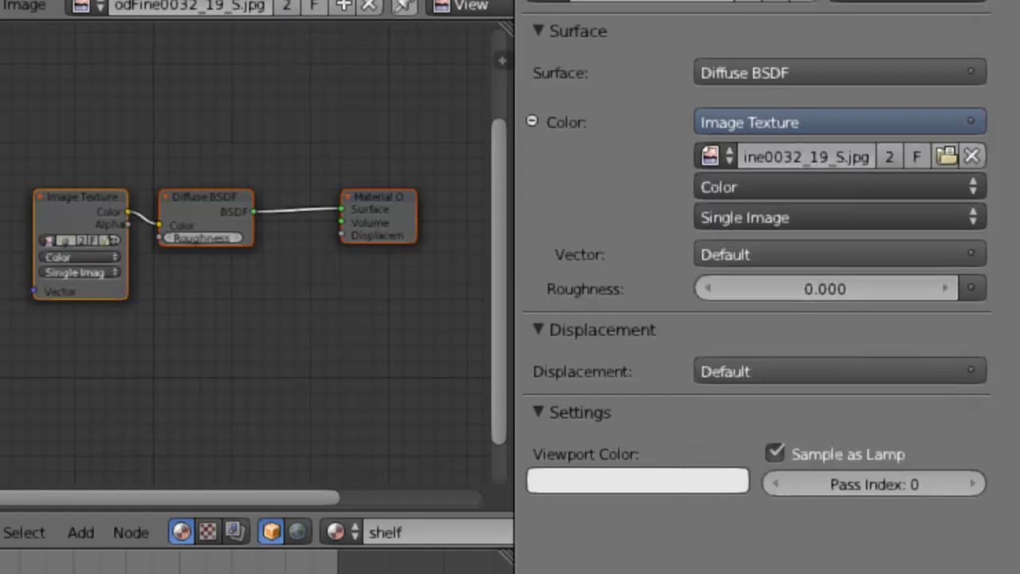
Select the shelf's vertical front divider face in face select mode and rotate its UVs to realign the wood grain.
key("Tab")
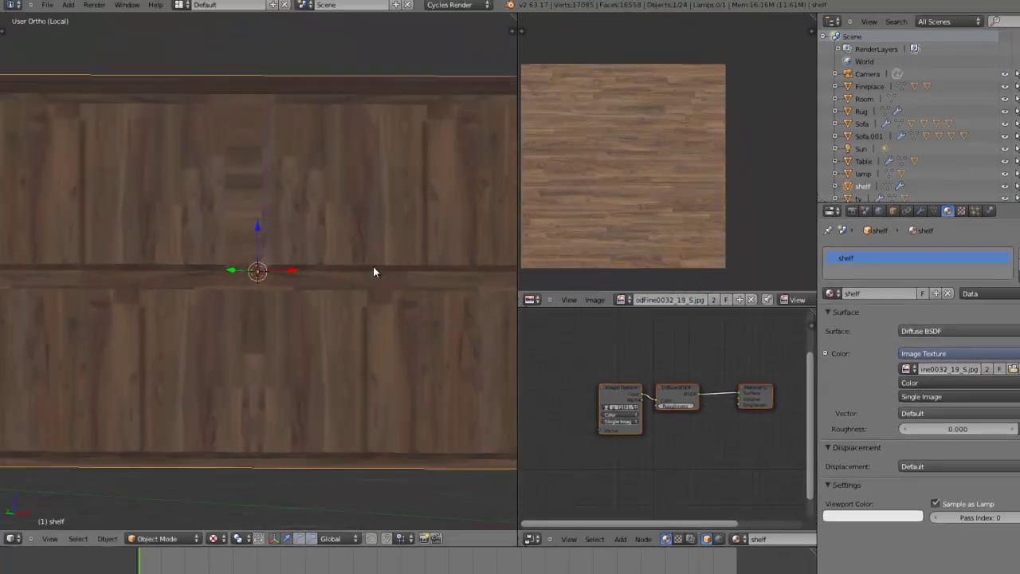
middle_click_drag(373, 266, 351, 276)
key("Tab")
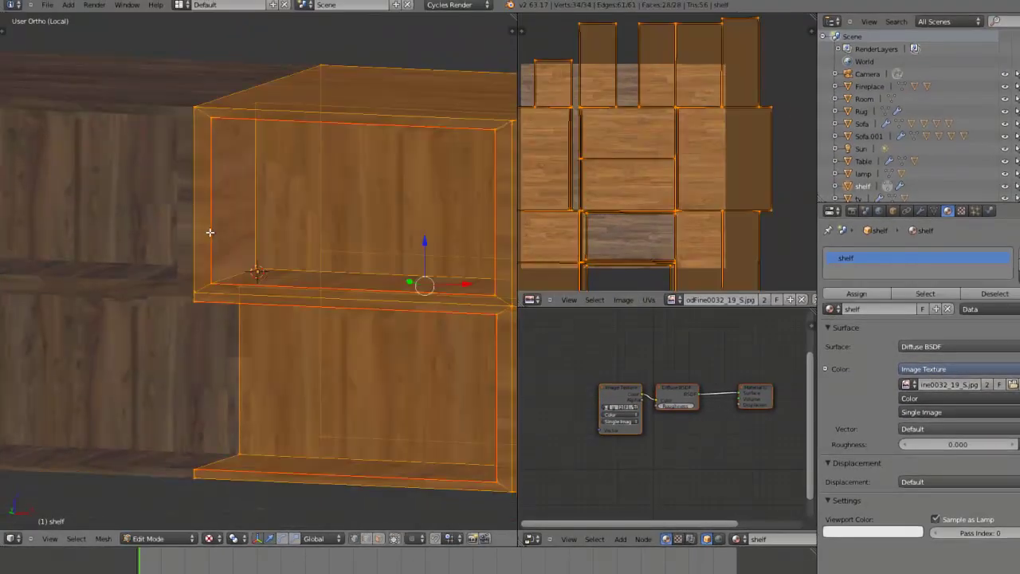
left_click(379, 540)
right_click(206, 203)
key("r")
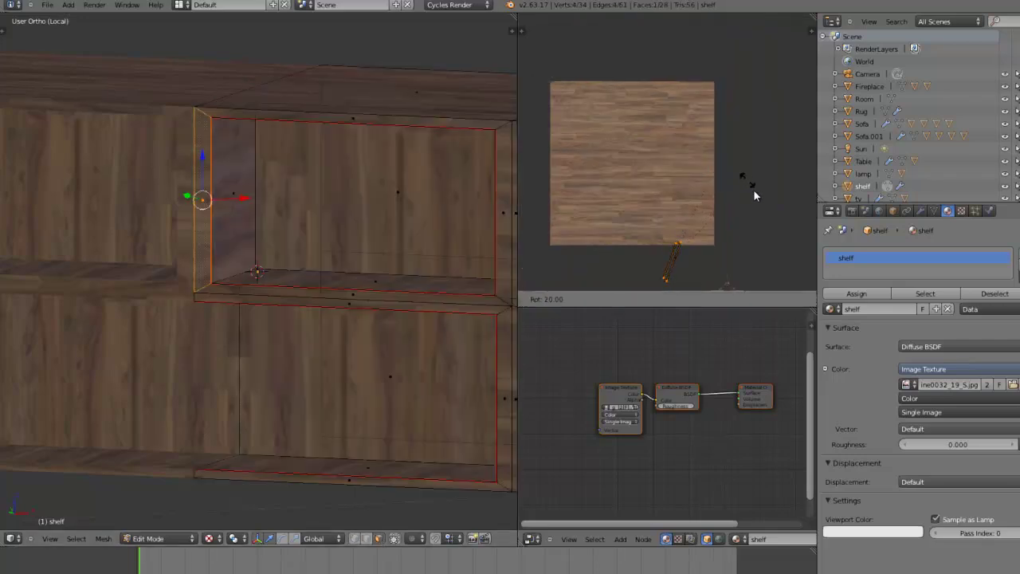
left_click(737, 285)
key("Tab")
middle_click_drag(216, 265, 137, 329)
scroll(375, 258, "down", 4)
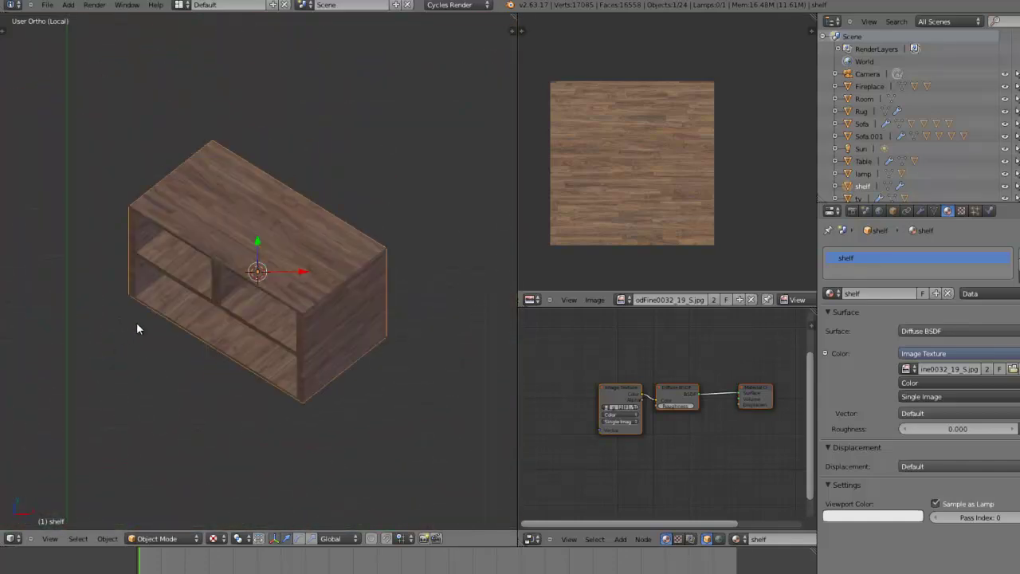
Leave local view, look at the full scene through the camera and save the file over the existing one.
key("KP_0")
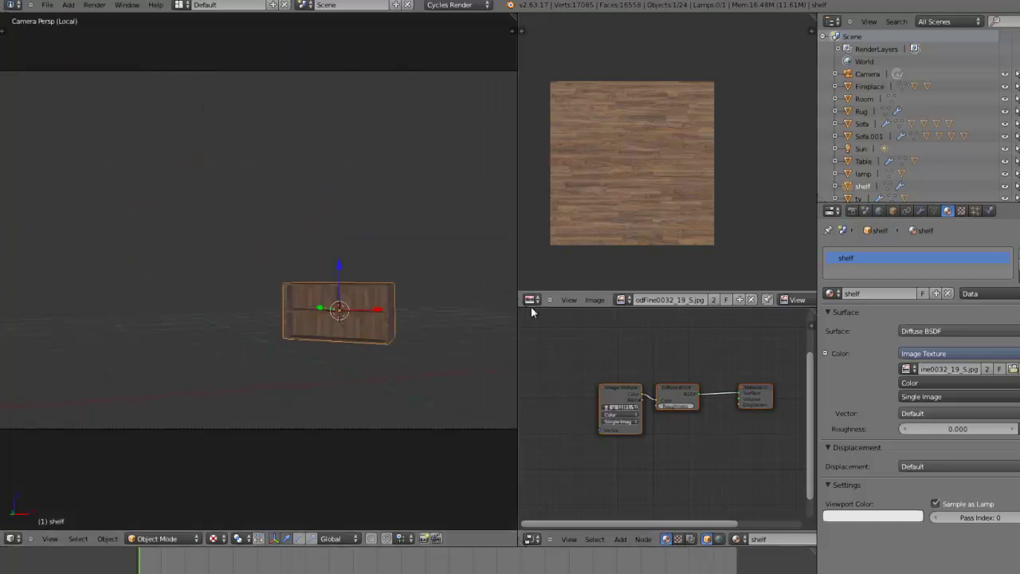
key("KP_Divide")
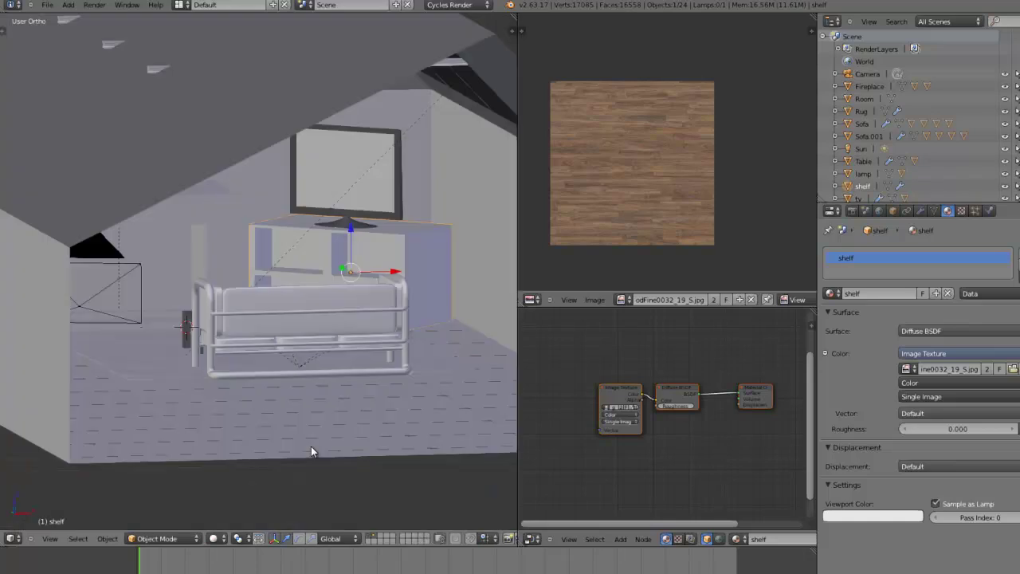
key("KP_0")
key("ctrl+s")
left_click(335, 320)
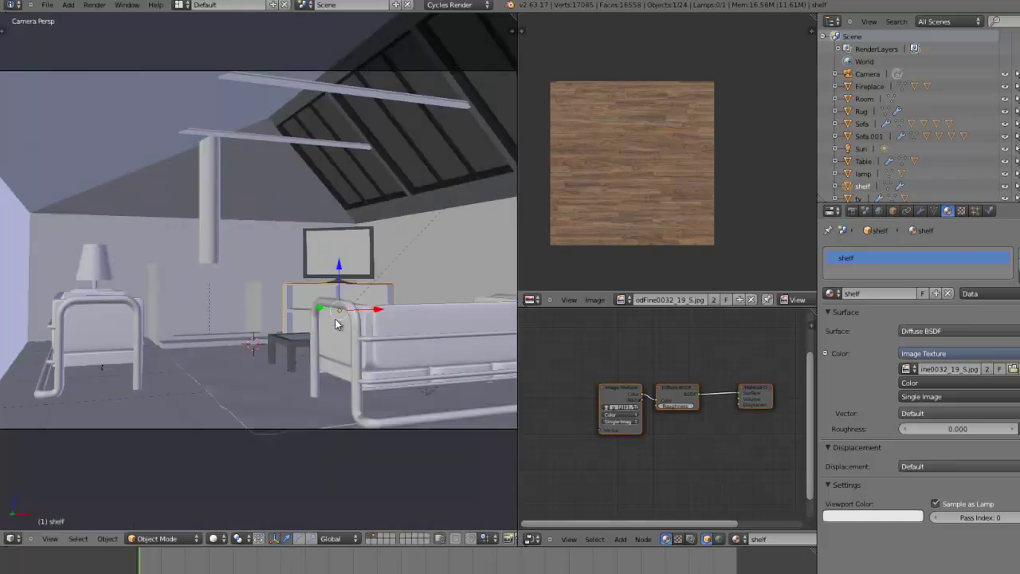
Preview the wood-textured shelf in rendered viewport shading, framed closely from the camera, and return to solid shading.
scroll(366, 357, "up", 5)
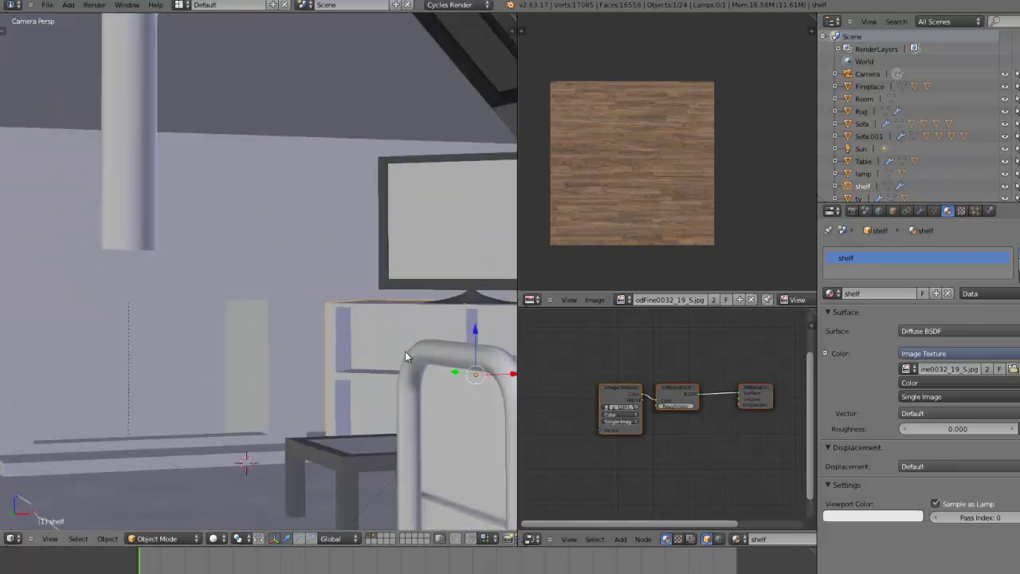
middle_click_drag(405, 351, 228, 316, "shift")
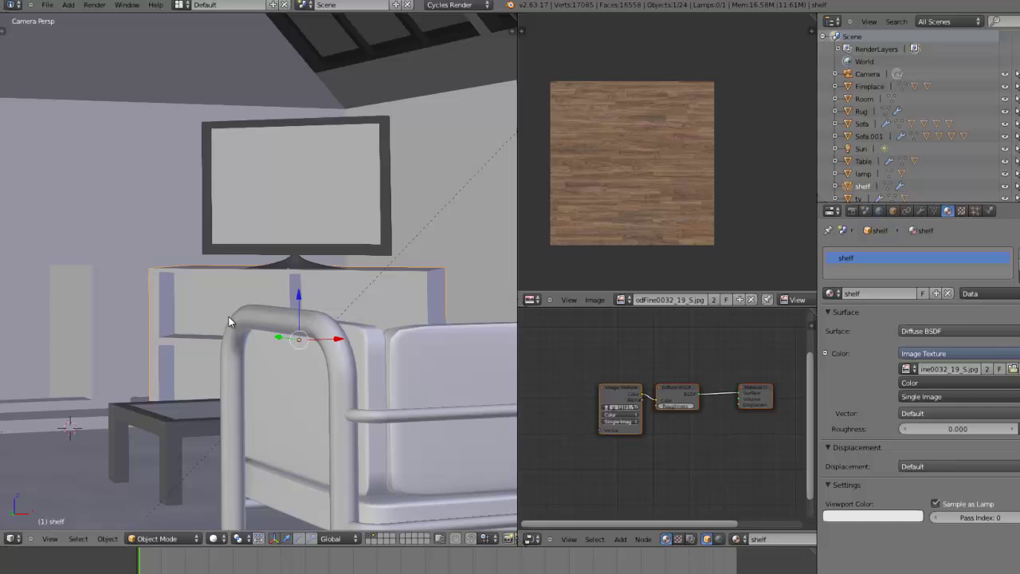
left_click(215, 538)
left_click(247, 456)
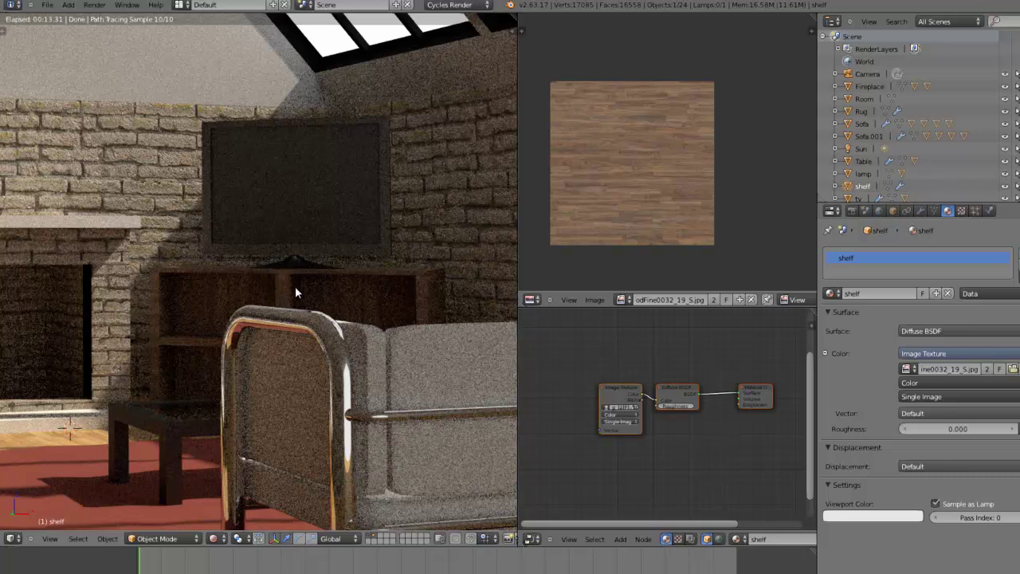
key("shift+z")
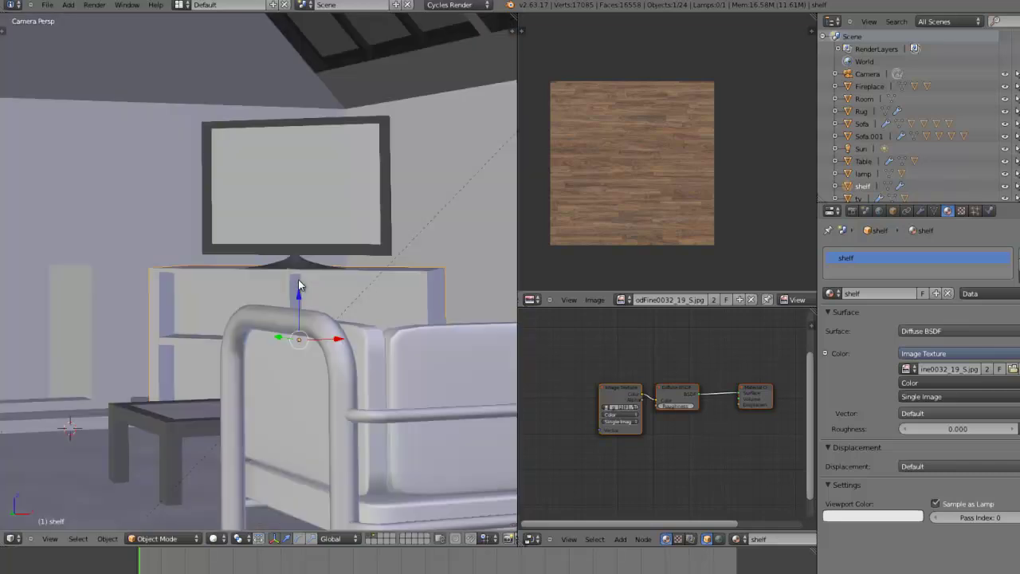
Select a ceiling beam face of the room in Edit Mode to make its Beam material active, and save the file in Object Mode.
key("ctrl+s")
left_click(298, 280)
scroll(326, 169, "down", 5)
right_click(260, 110)
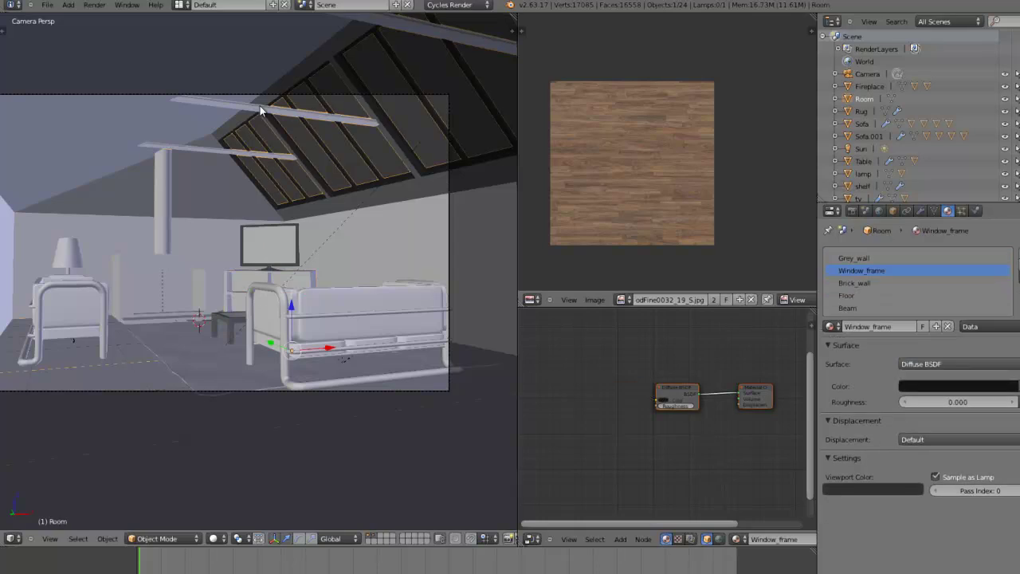
key("Tab")
right_click(277, 110)
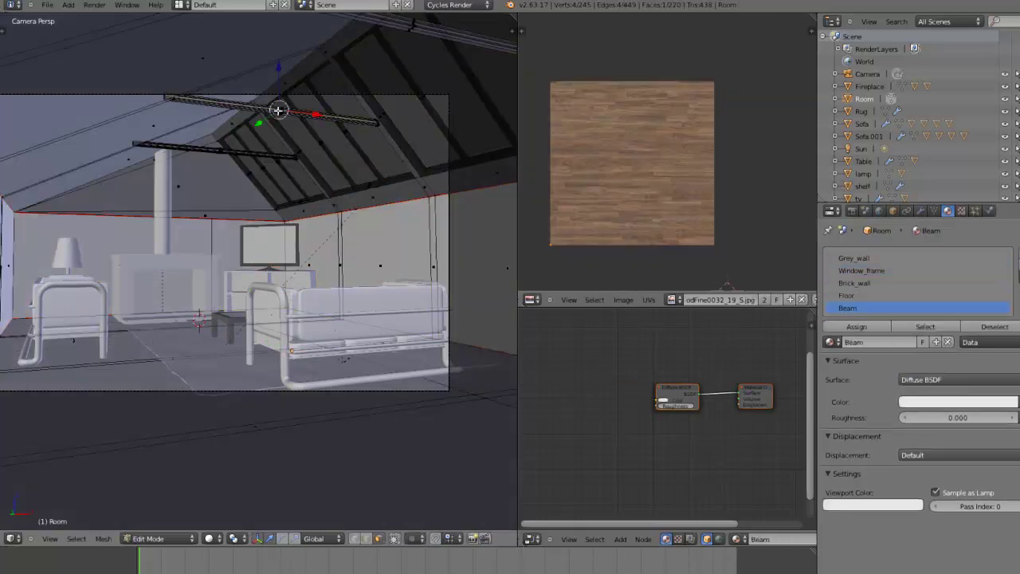
key("Tab")
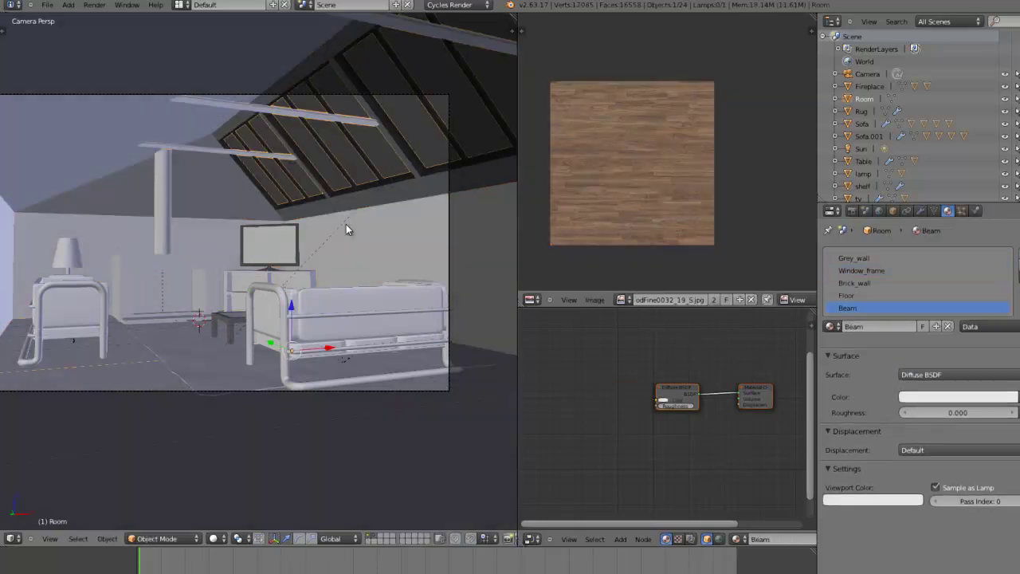
key("ctrl+s")
left_click(346, 224)
Display Modern_Apartment.png in the image editor and examine the ceiling beams' look in the maximized reference image.
middle_click_drag(346, 224, 323, 323, "shift")
scroll(323, 323, "up", 4)
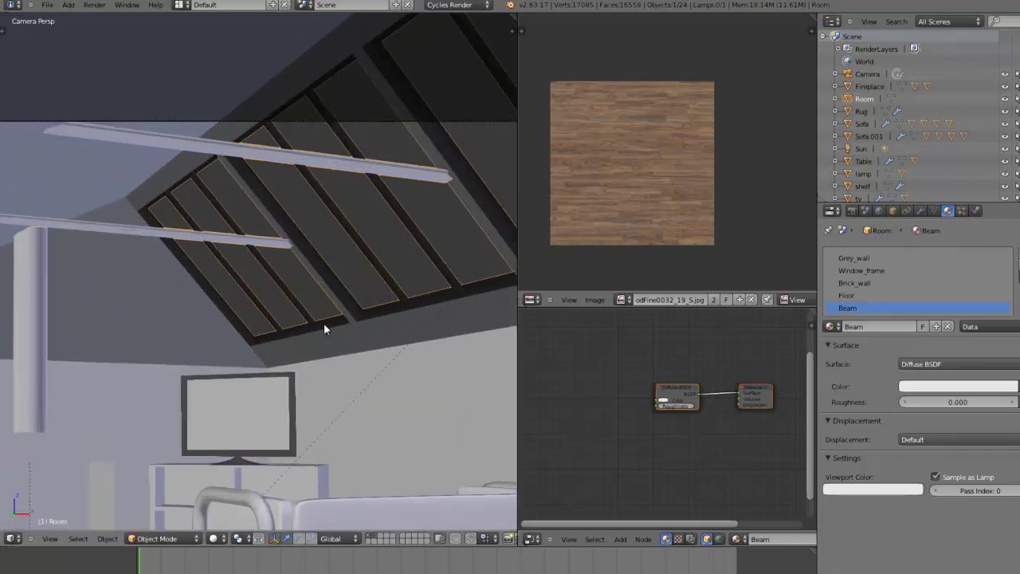
left_click(622, 300)
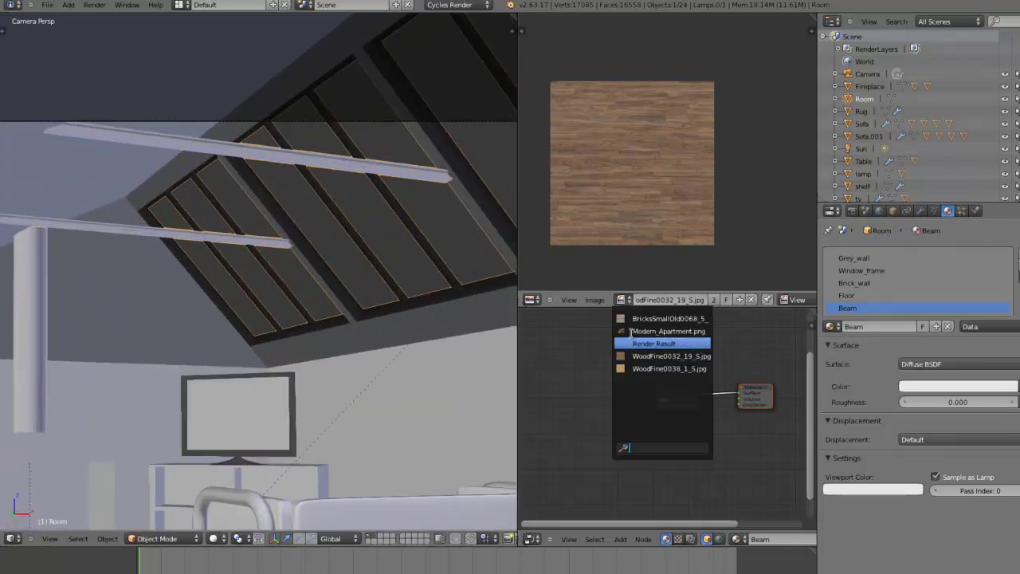
left_click(641, 330)
key("shift+space")
middle_click_drag(688, 173, 622, 242)
scroll(622, 239, "up", 6)
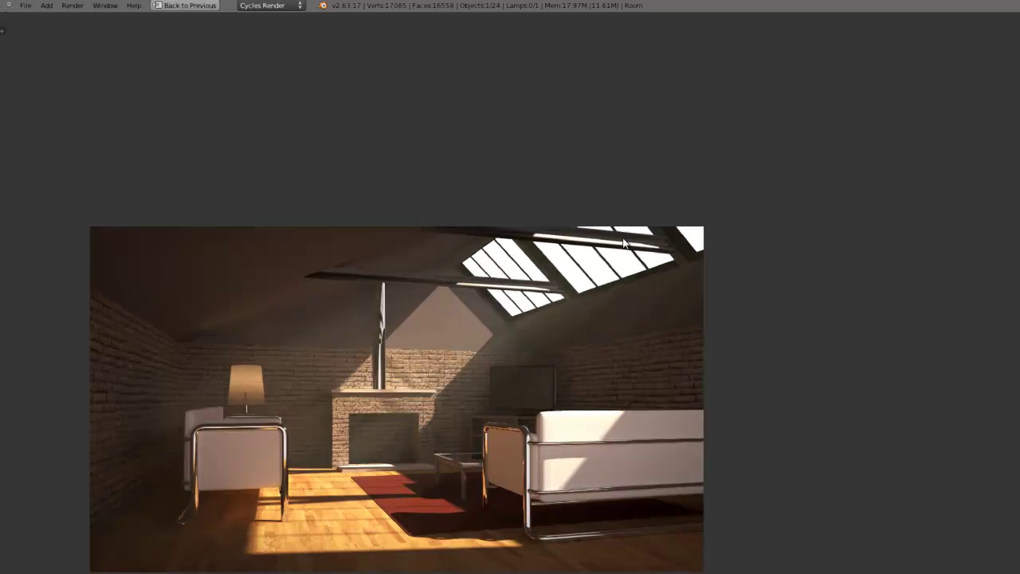
middle_click_drag(214, 240, 195, 254)
scroll(649, 279, "down", 2)
scroll(646, 283, "up", 2)
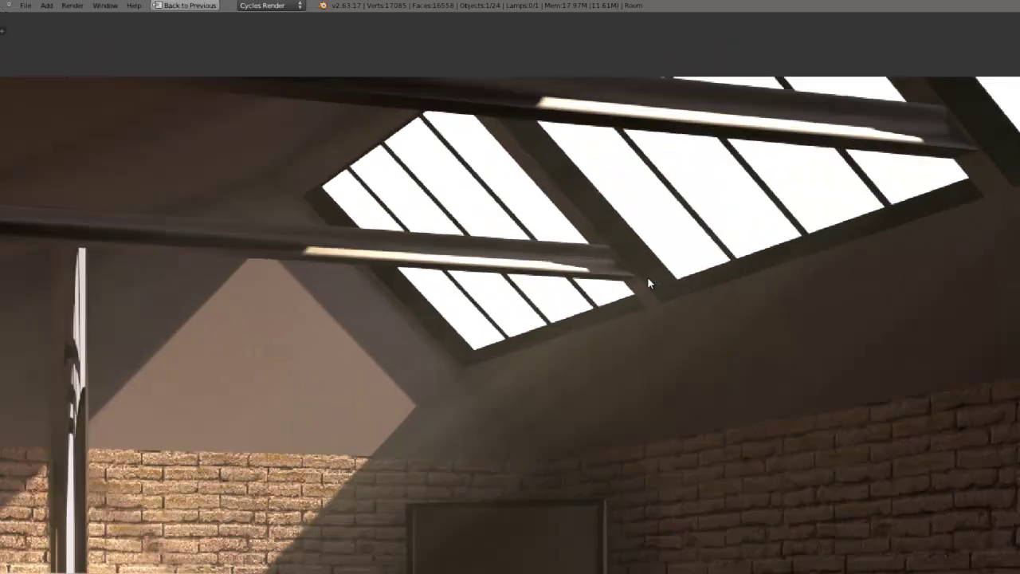
key("ctrl+Up")
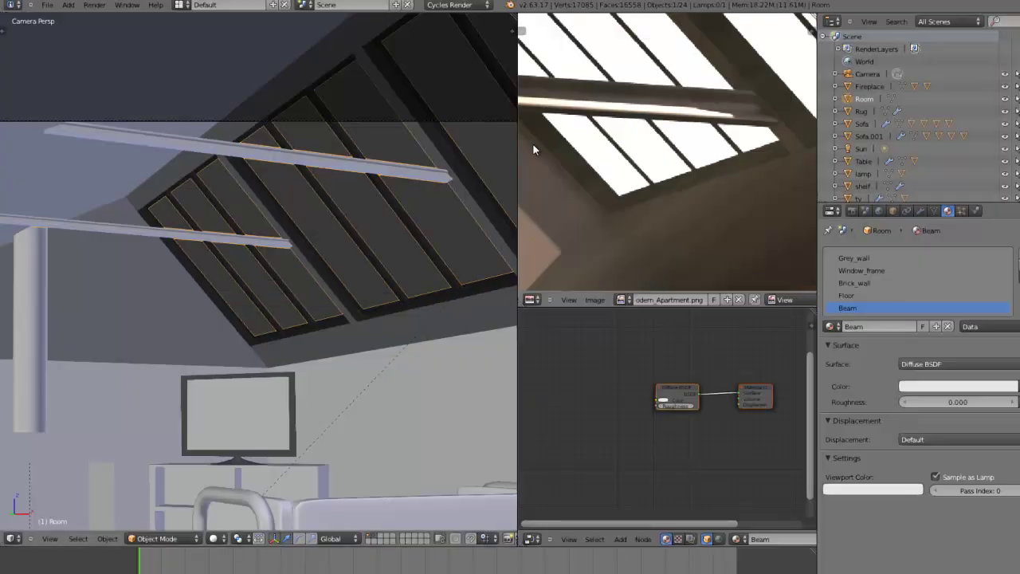
middle_click_drag(287, 175, 350, 184)
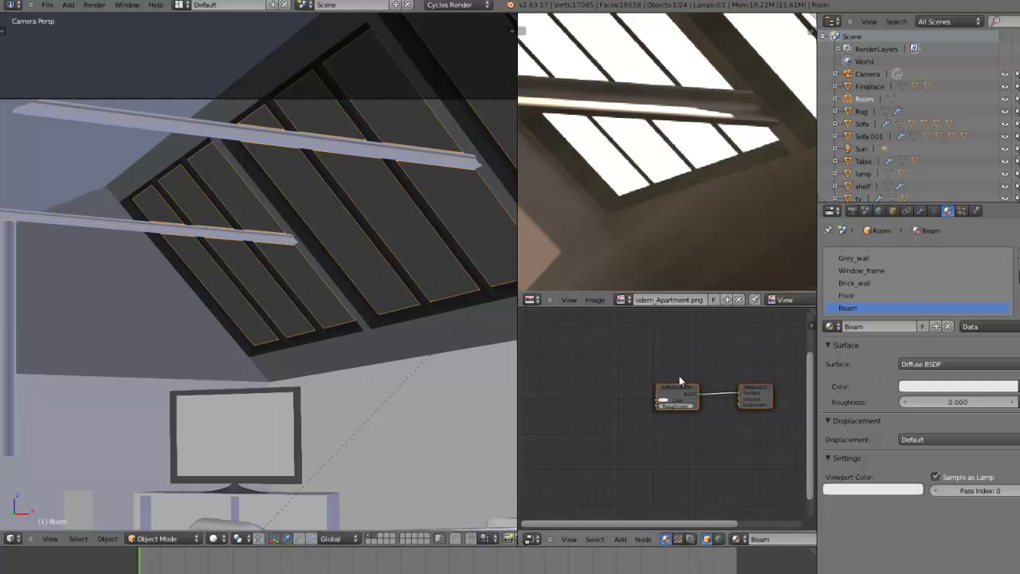
Add a Mix Shader to the Beam material and insert it between the Diffuse BSDF and the Material Output.
key("ctrl+Up")
key("shift+a")
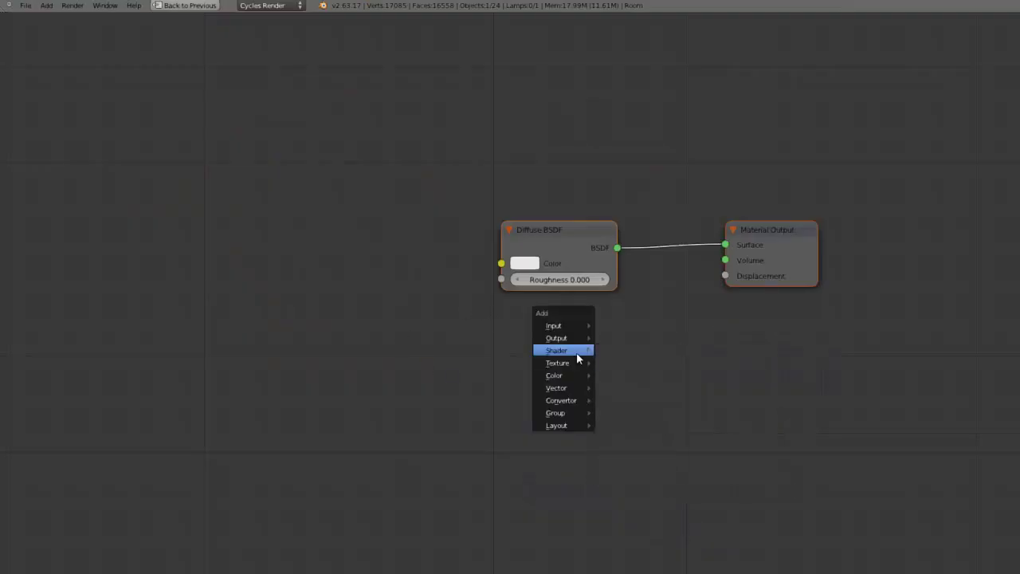
mouse_move(576, 352)
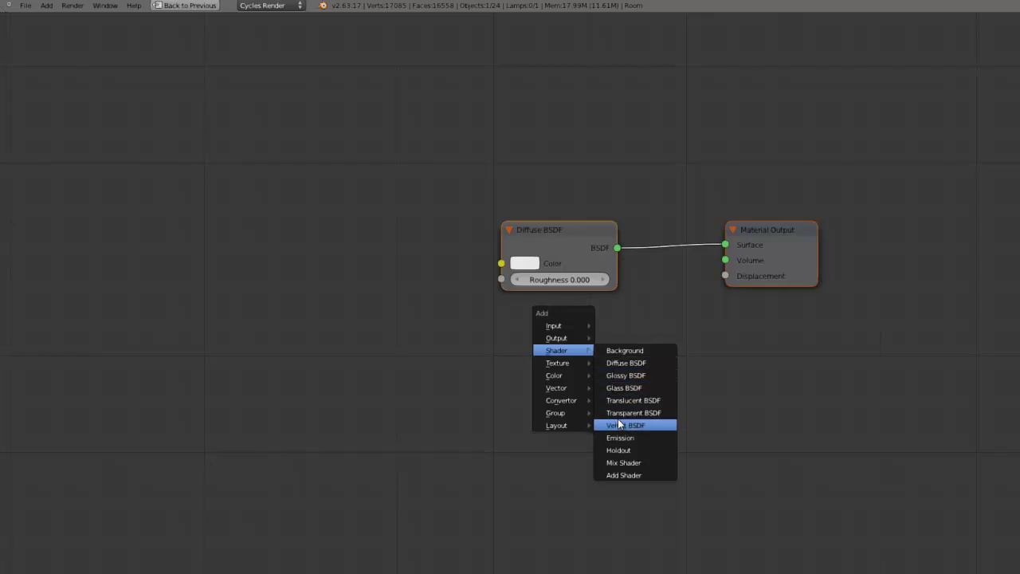
left_click(624, 461)
left_click_drag(564, 236, 358, 278)
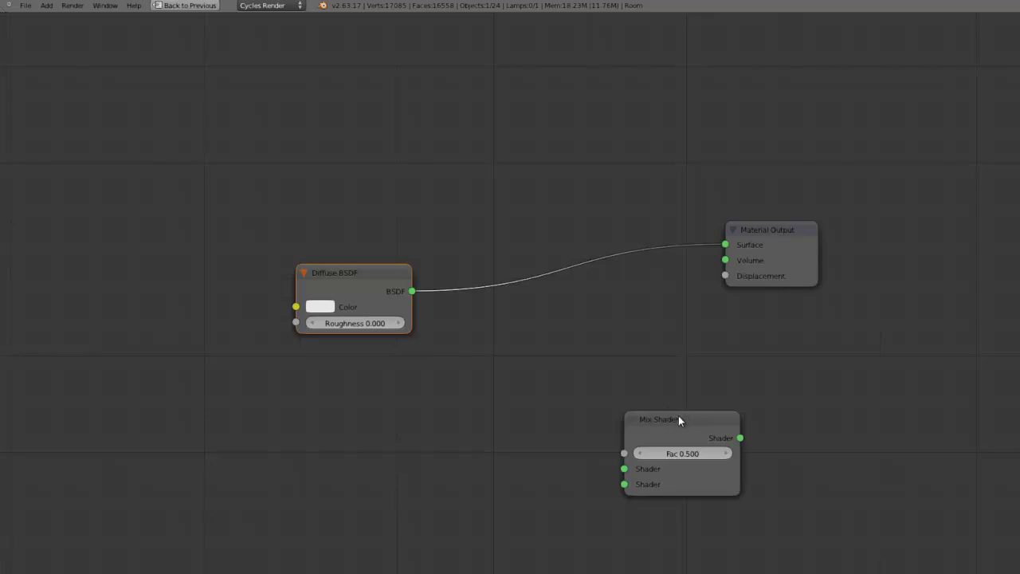
left_click_drag(678, 419, 642, 227)
left_click_drag(380, 284, 458, 230)
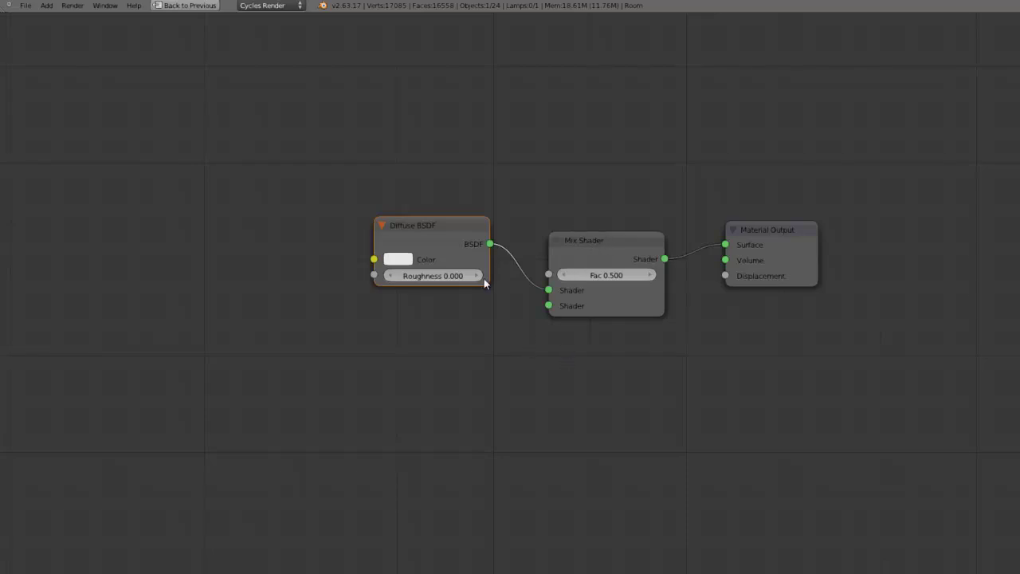
Add a Glossy BSDF below the Diffuse BSDF and connect it to the Mix Shader's second shader input.
key("shift+a")
mouse_move(474, 383)
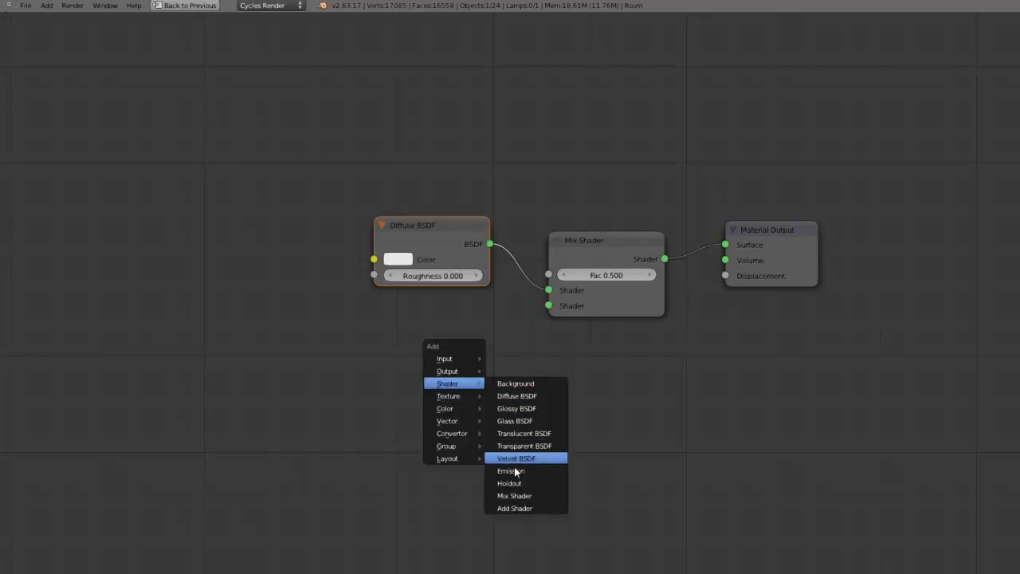
left_click(522, 408)
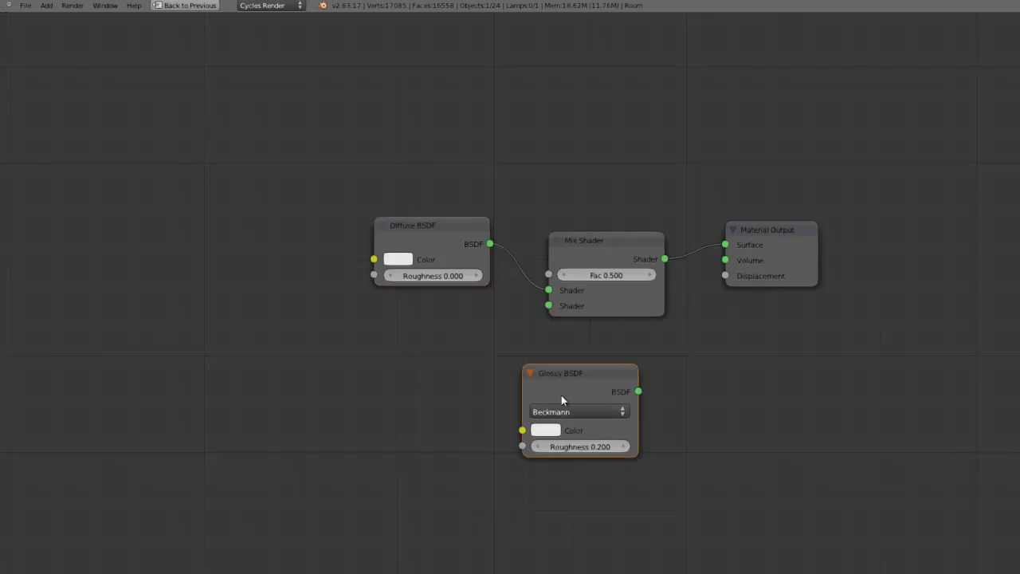
left_click_drag(559, 380, 398, 327)
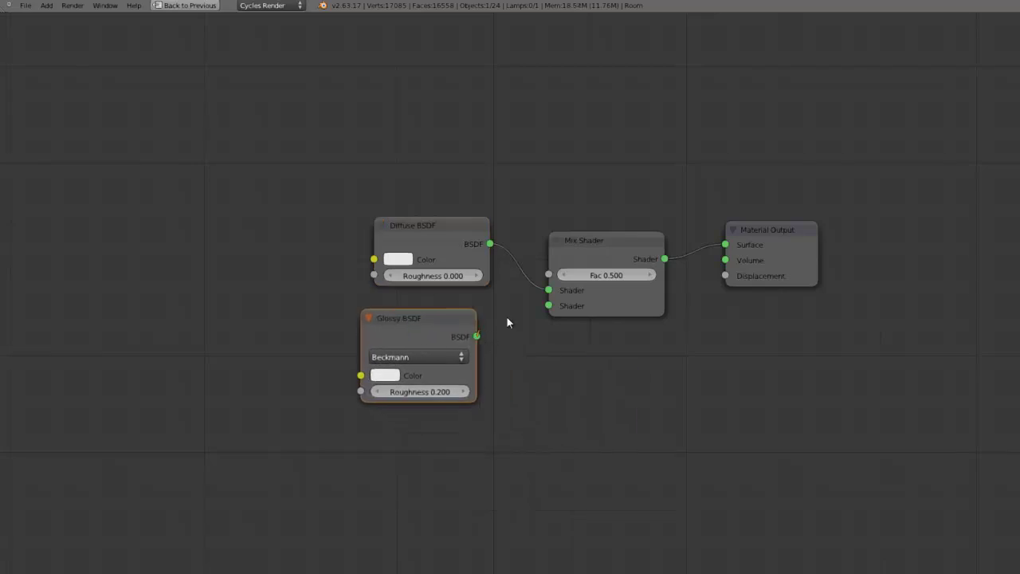
left_click_drag(476, 335, 549, 305)
Darken the Beam material's Diffuse BSDF color to near black and set the Mix Shader factor to 0.05.
left_click(408, 259)
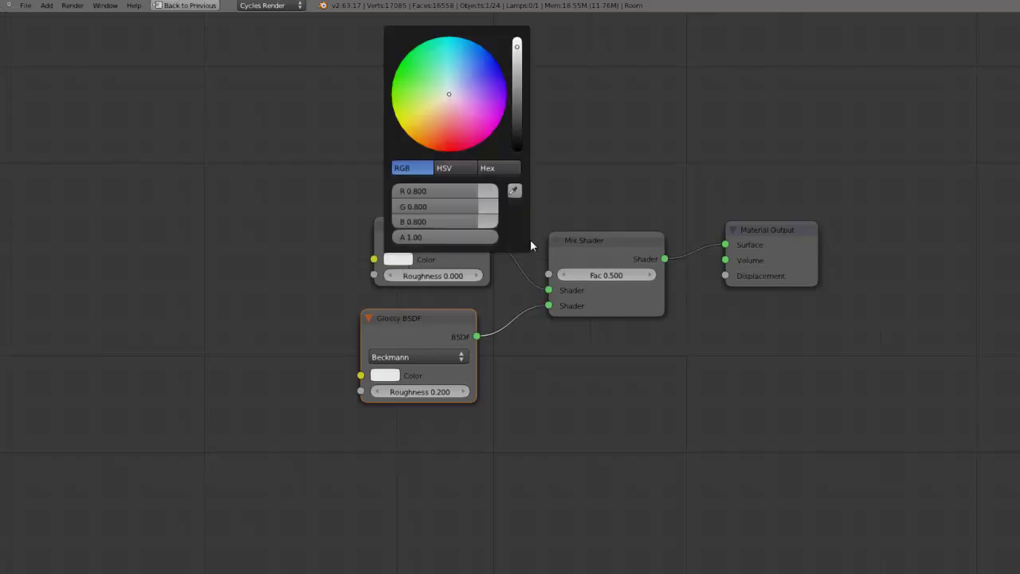
left_click(517, 146)
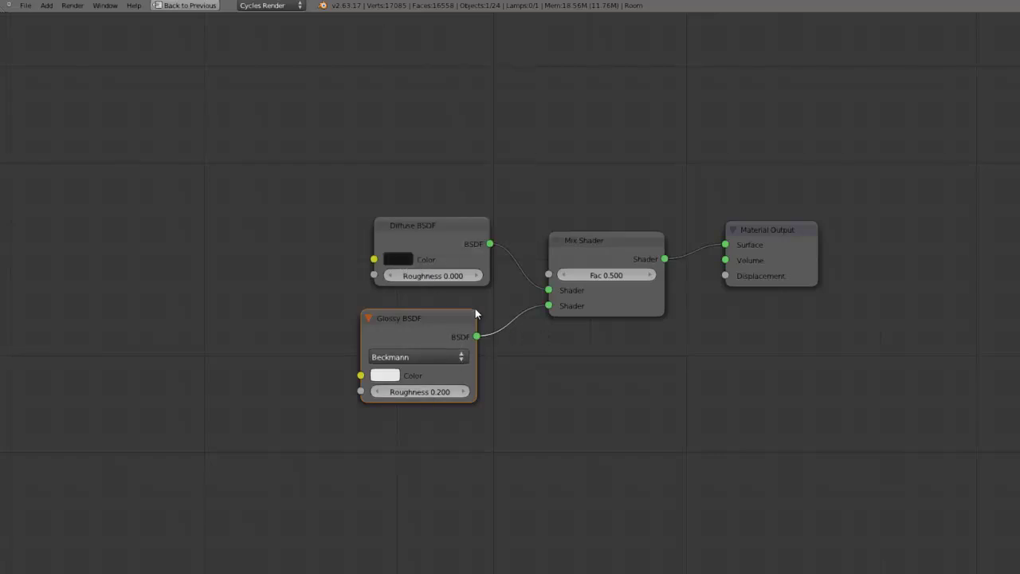
left_click(558, 280)
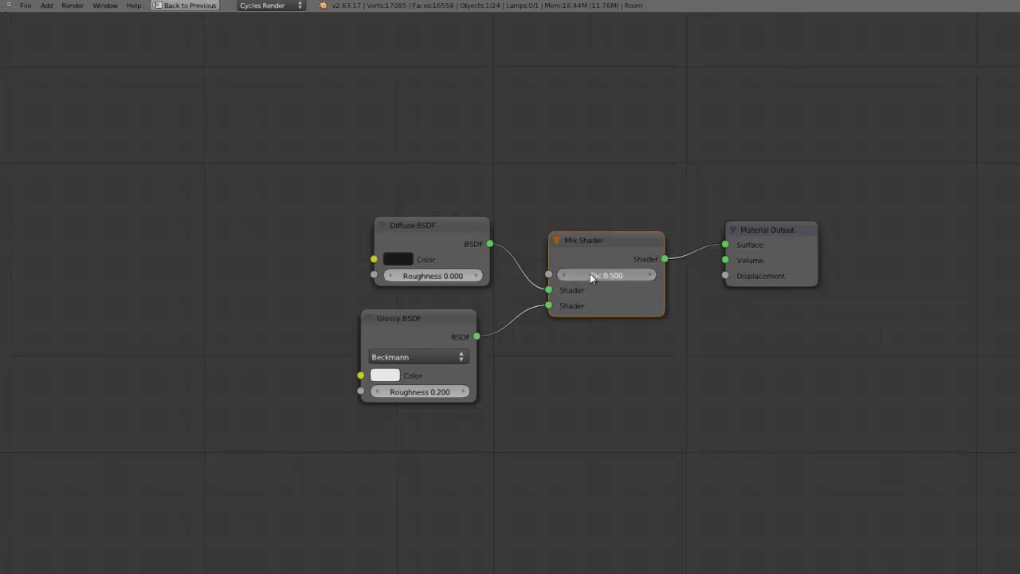
type("0.05")
key("Return")
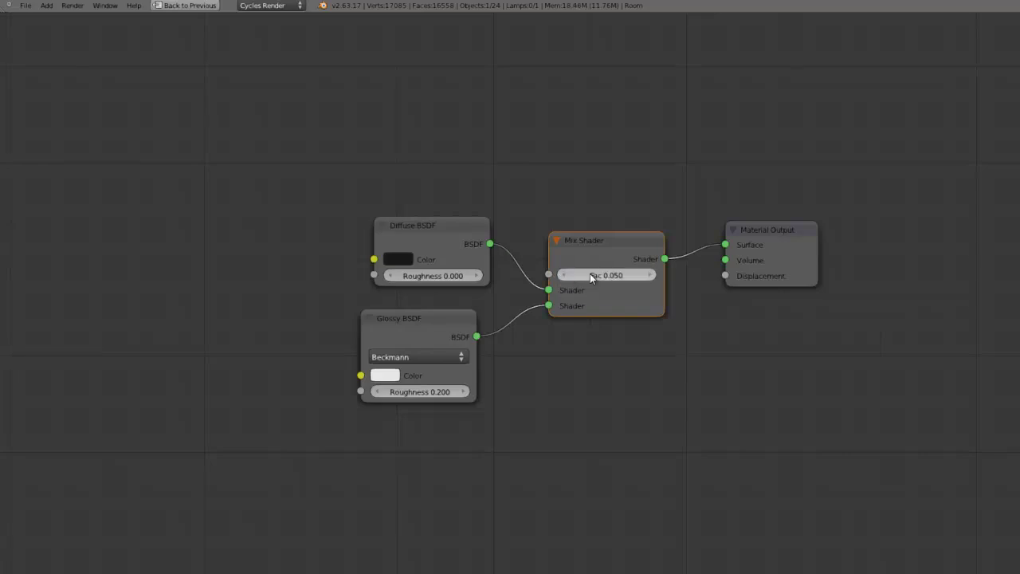
Preview the beams in rendered viewport shading and lower the Beam material's Mix Shader factor to 0.02.
key("ctrl+Up")
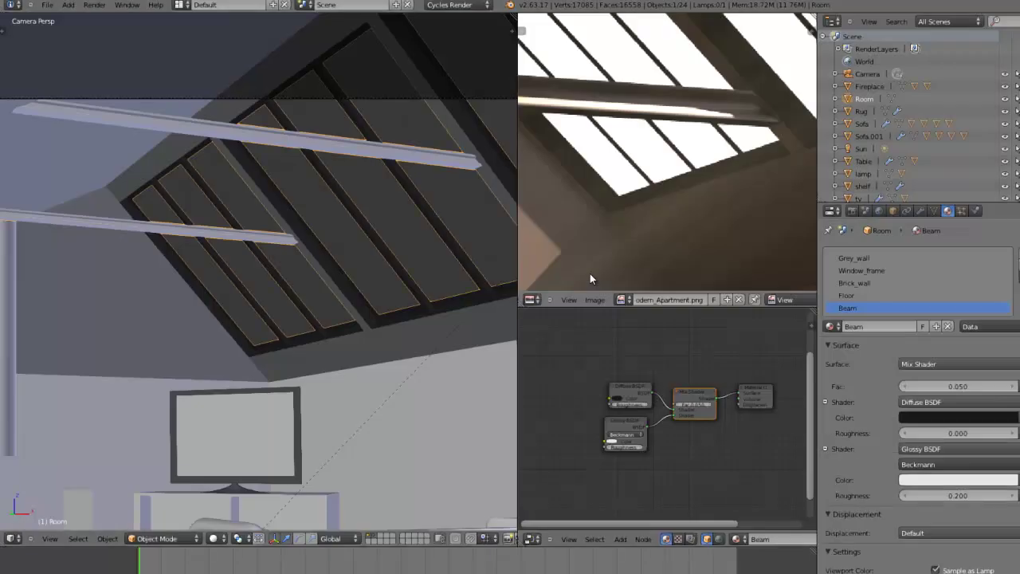
left_click(214, 539)
left_click(230, 459)
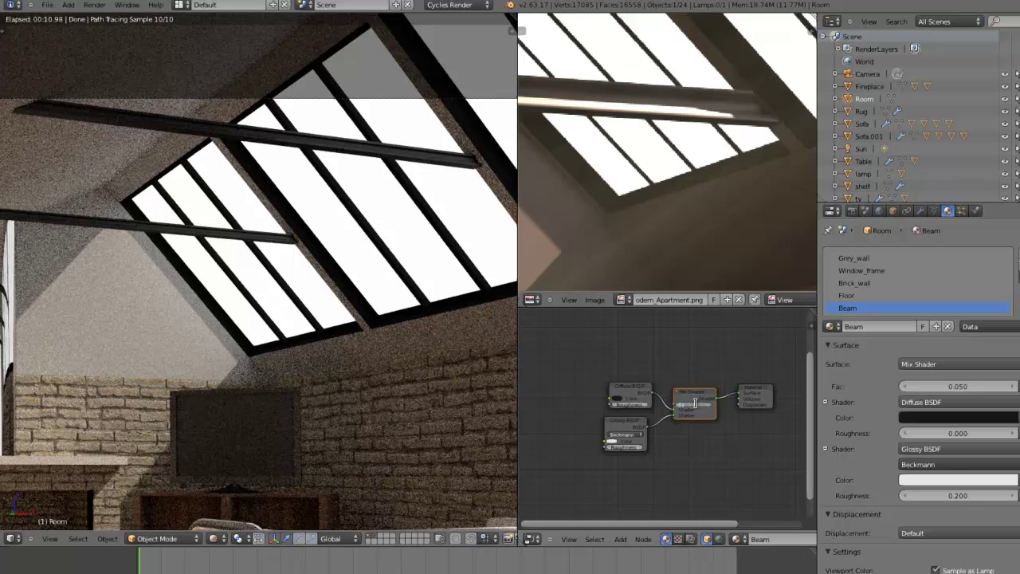
type(".02")
key("Return")
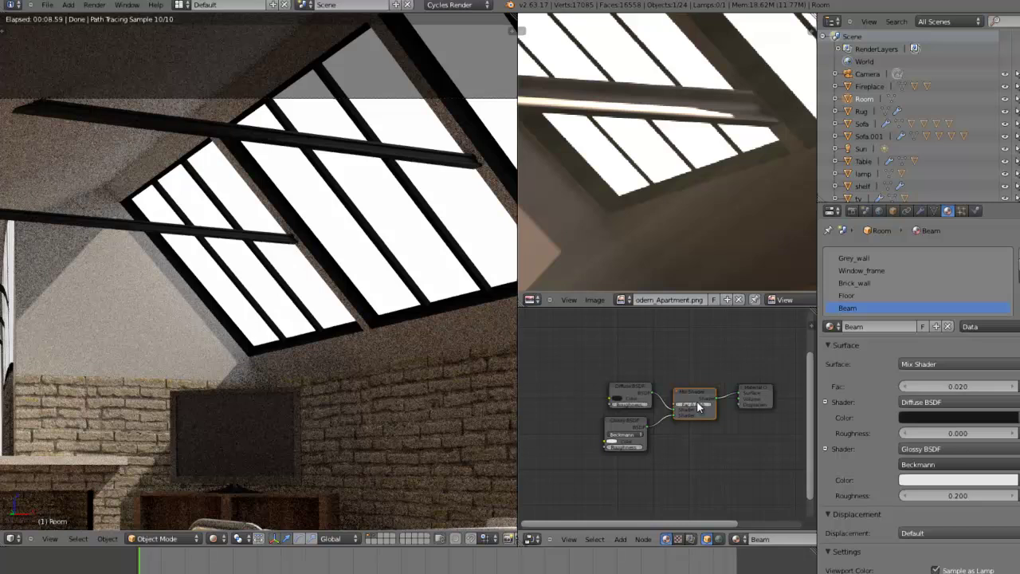
Make the Window_frame material active and insert a Mix Shader between its Diffuse BSDF and Material Output.
left_click(859, 270)
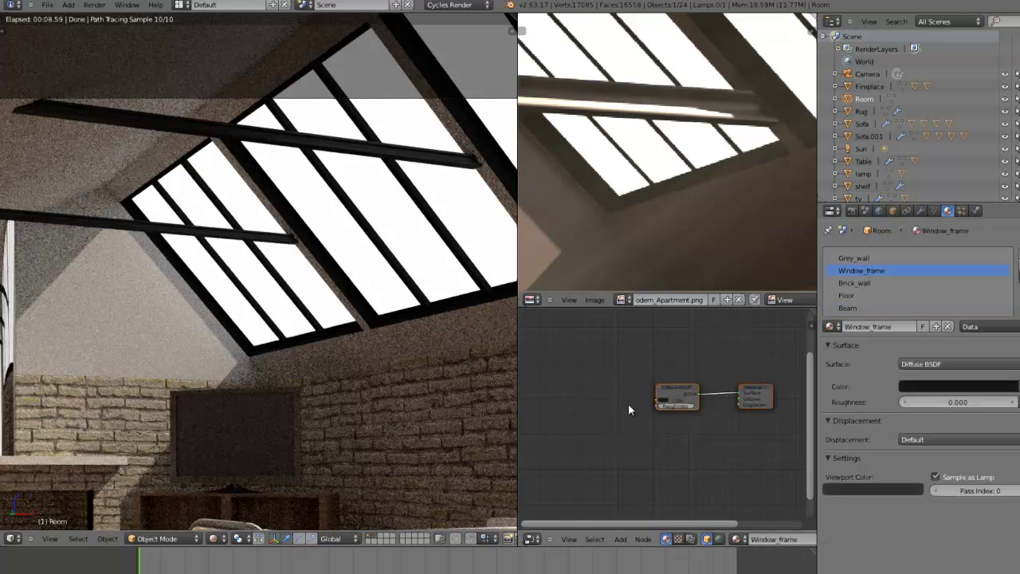
key("ctrl+Up")
left_click_drag(502, 259, 369, 258)
key("shift+a")
mouse_move(550, 300)
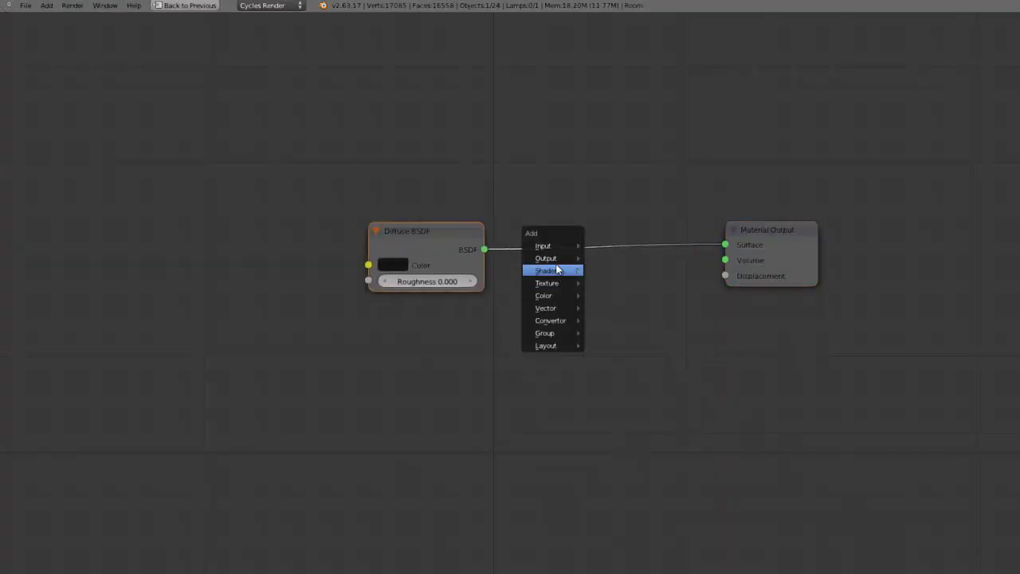
mouse_move(557, 270)
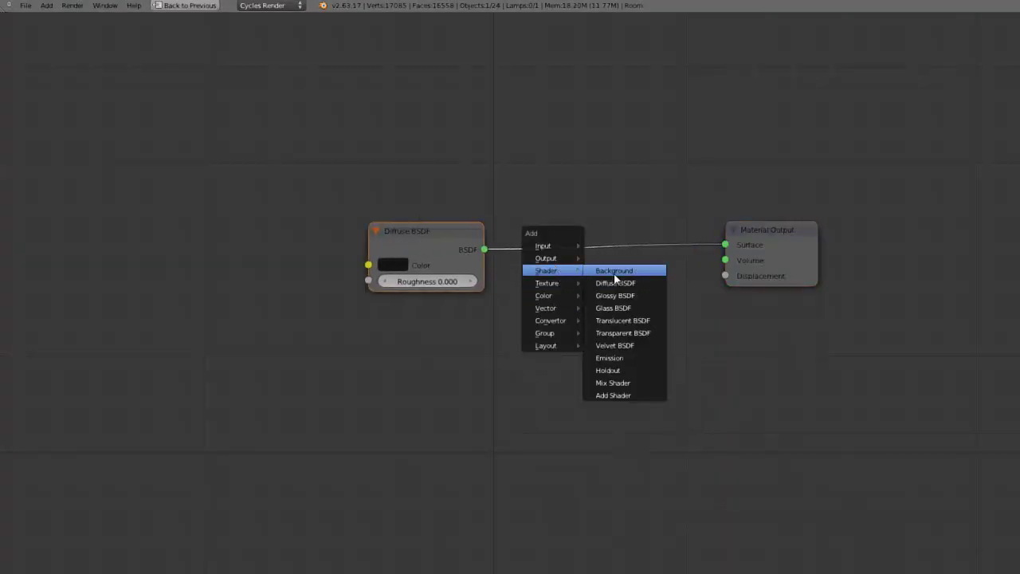
left_click(615, 382)
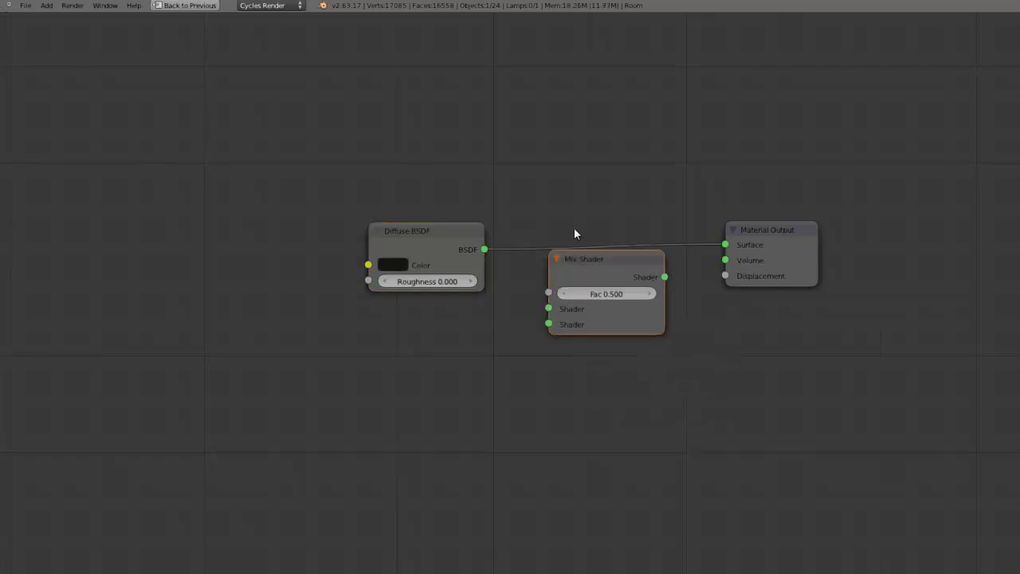
left_click(576, 253)
left_click_drag(571, 229, 614, 229)
Add a Glossy BSDF below the Window_frame material's Diffuse BSDF and connect it to the Mix Shader's second shader input.
left_click_drag(436, 230, 465, 204)
key("shift+a")
mouse_move(430, 304)
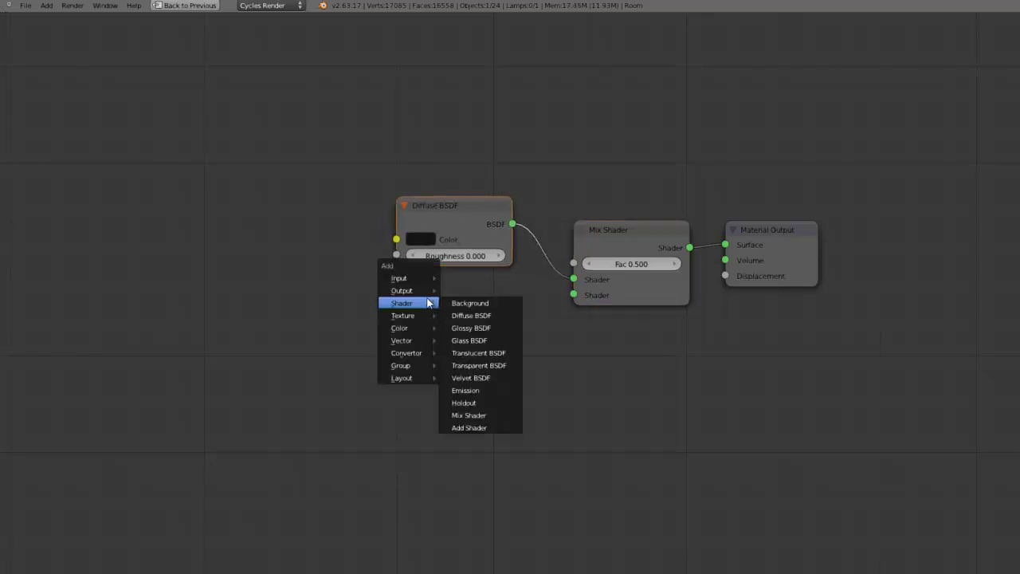
left_click(470, 327)
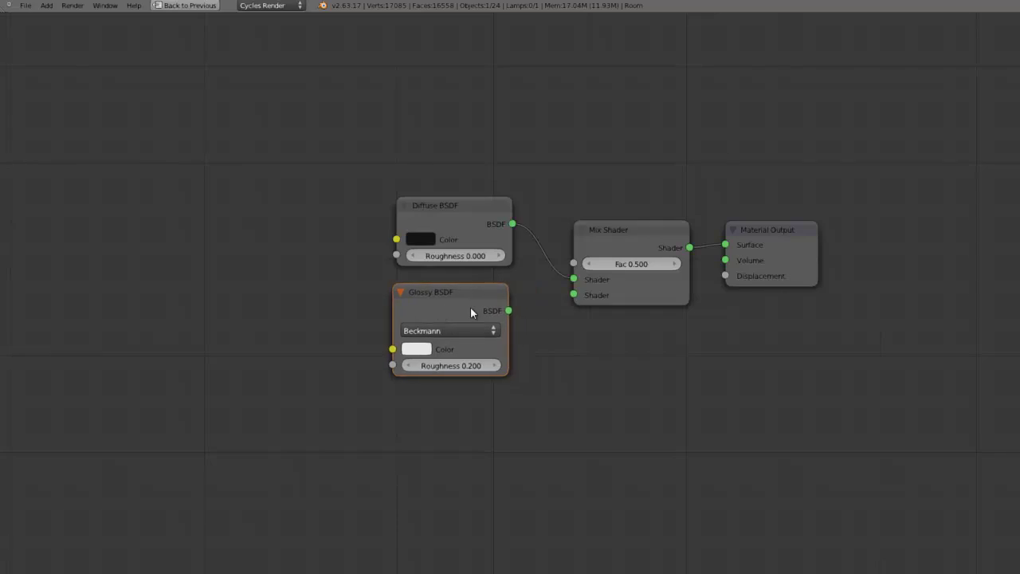
left_click(591, 264)
left_click(591, 265)
Set the Window_frame material's Mix Shader factor to 0.02.
left_click(615, 266)
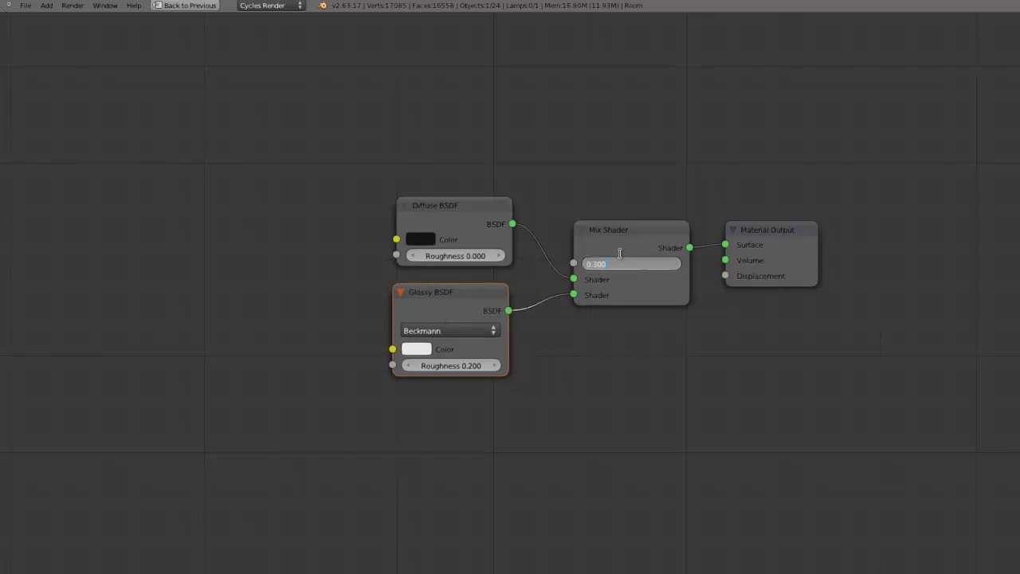
type("0.02")
key("Return")
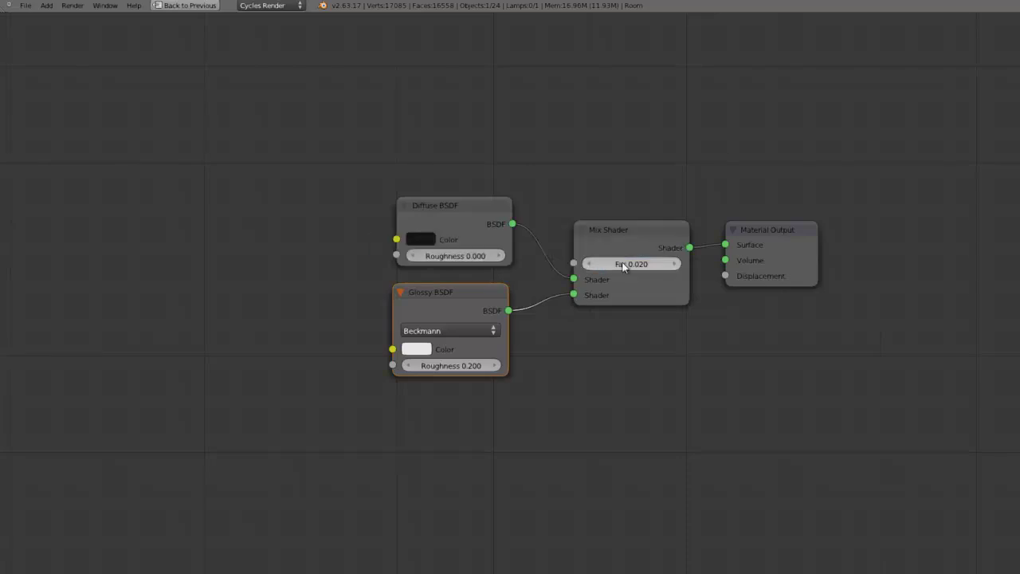
Return to the full layout and lower the Window_frame material's Mix Shader factor to 0.01.
key("ctrl+Up")
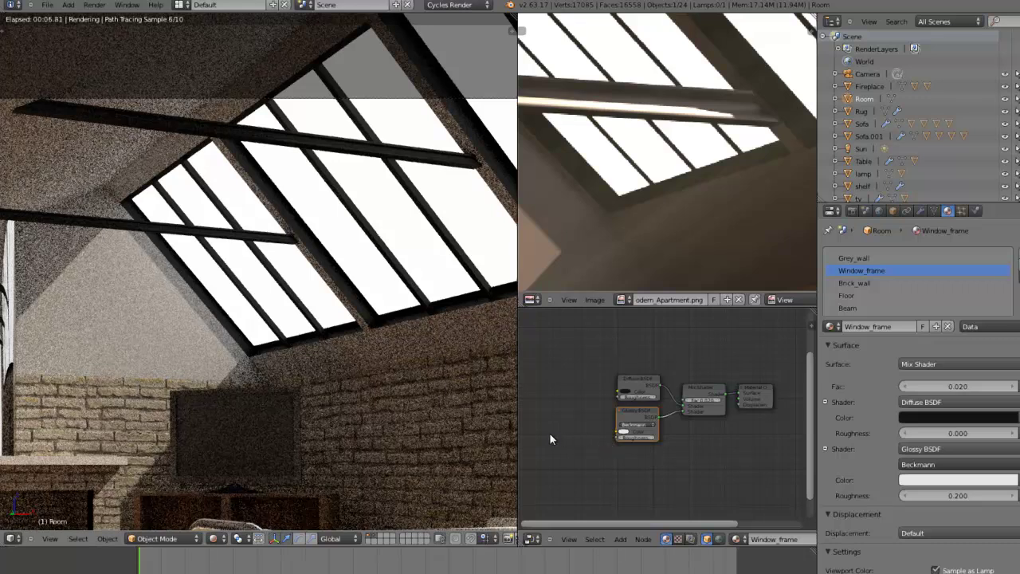
left_click(705, 400)
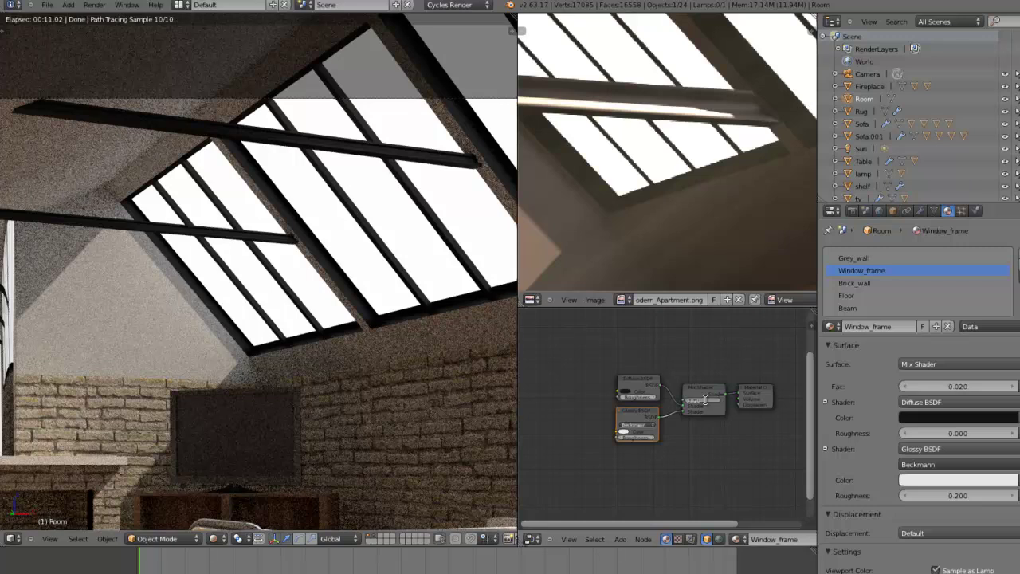
type("0.01")
key("Return")
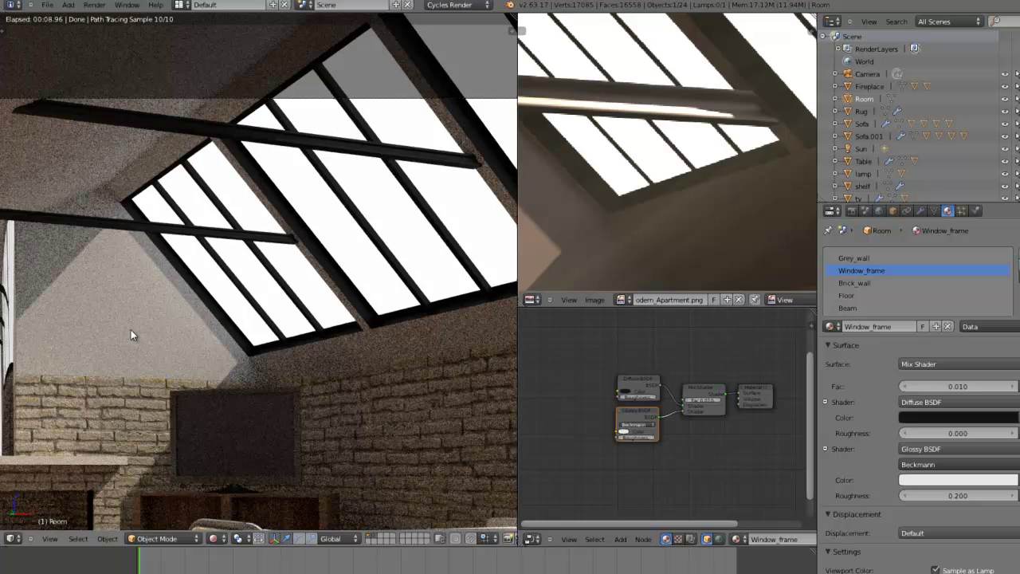
Make the Grey_wall material active and darken its diffuse color to a 0.303 grey.
left_click(863, 256)
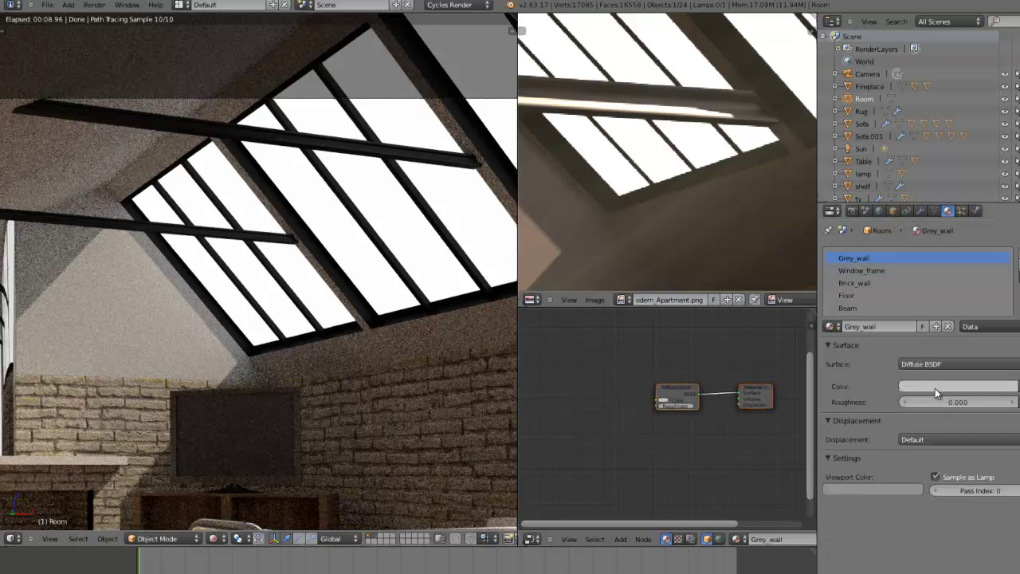
left_click(935, 388)
left_click(1008, 250)
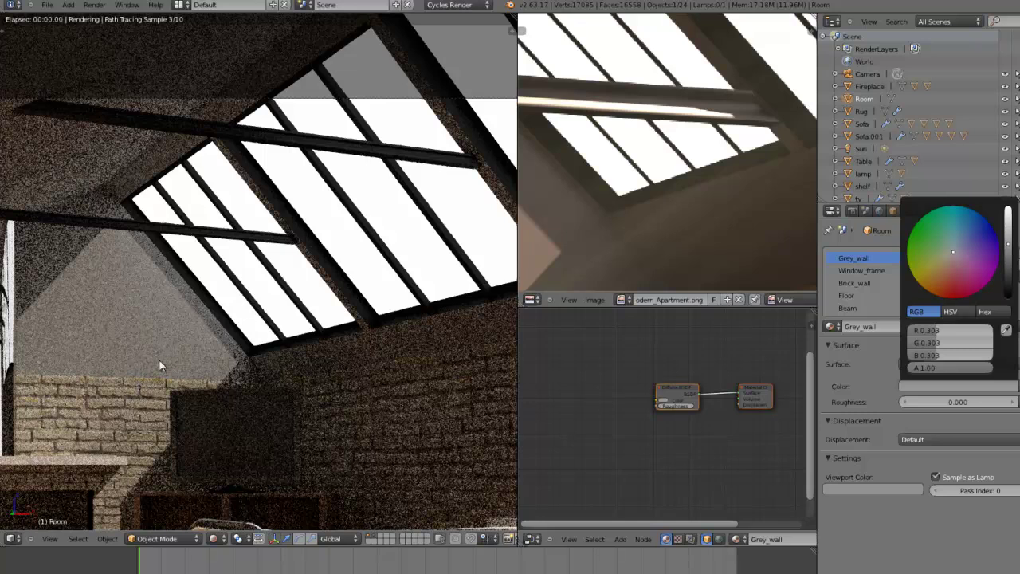
key("Escape")
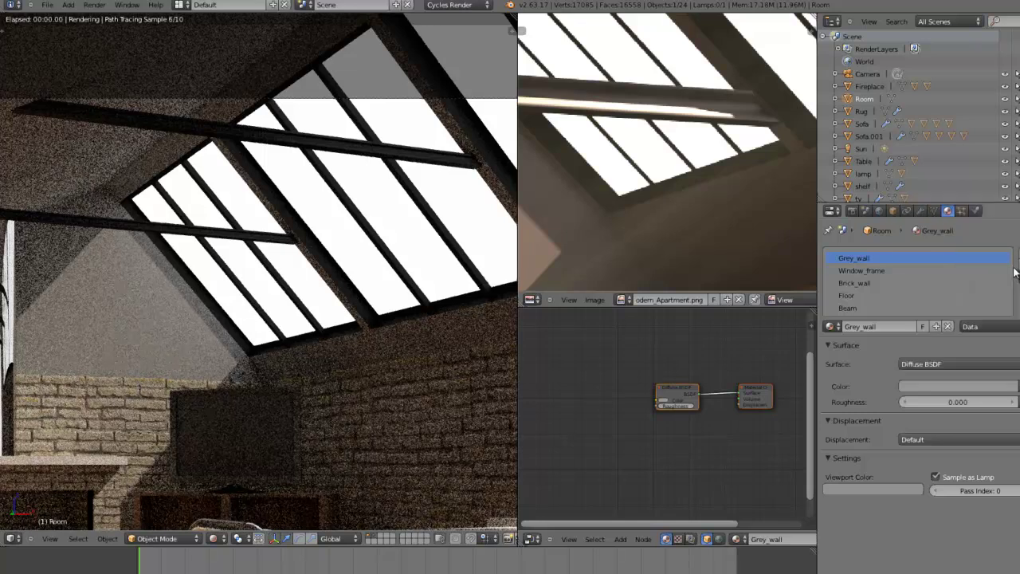
left_click(977, 386)
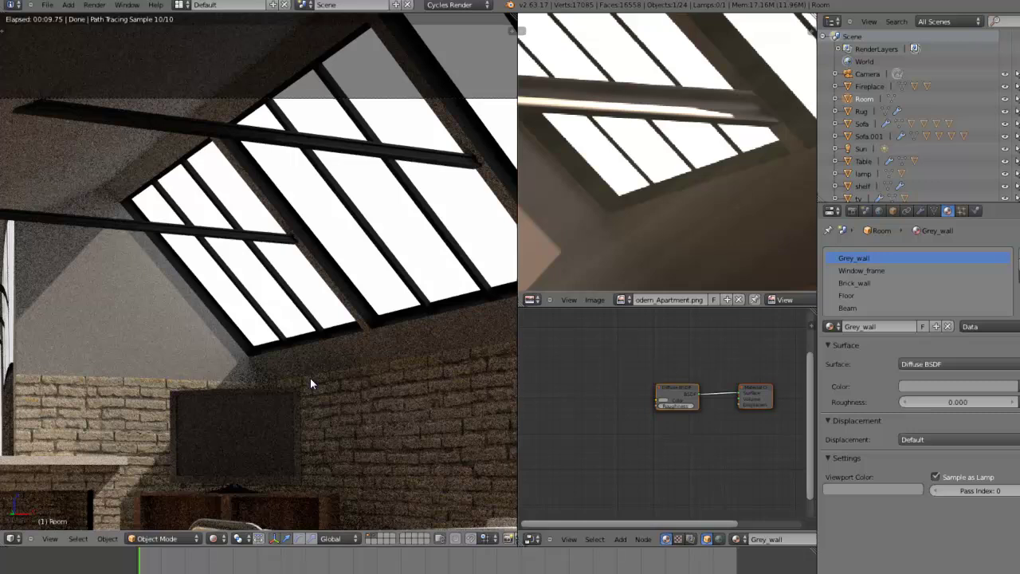
Darken the Grey_wall diffuse color further to a dark grey, judging it against the rendered preview.
left_click(956, 385)
left_click(1010, 271)
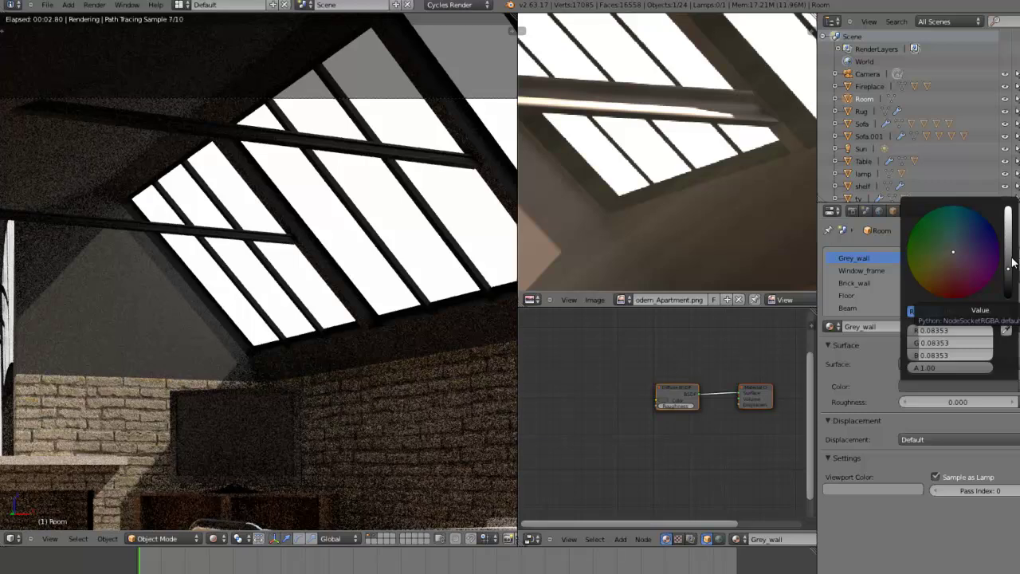
left_click_drag(1010, 267, 1010, 257)
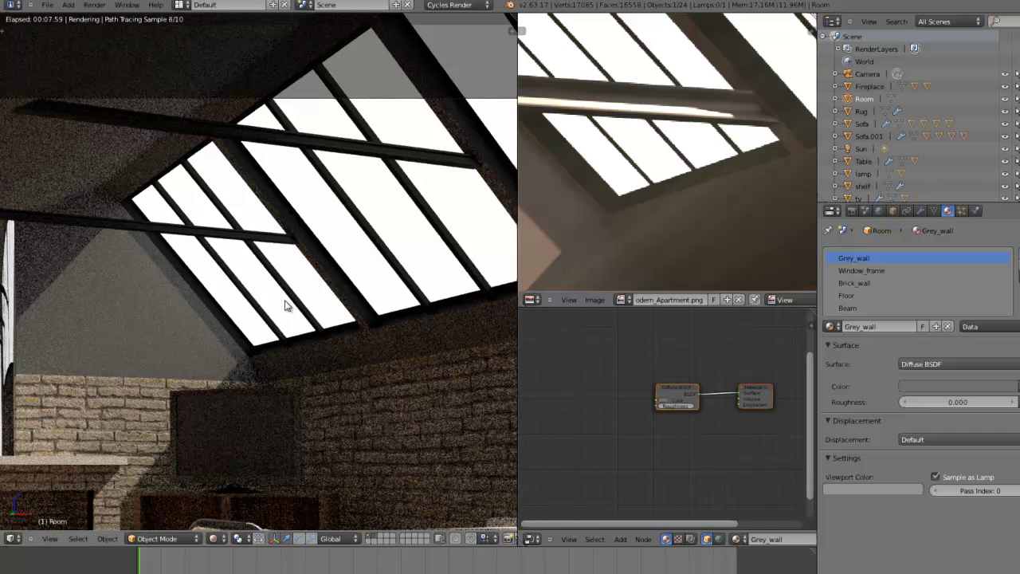
Return the 3D viewport to solid shading and save the file.
key("z")
key("z")
key("ctrl+s")
left_click(348, 354)
Examine the lighting on the walls, beams and TV area in the maximized Modern_Apartment.png reference image.
middle_click_drag(349, 354, 476, 271, "shift")
scroll(421, 296, "down", 1)
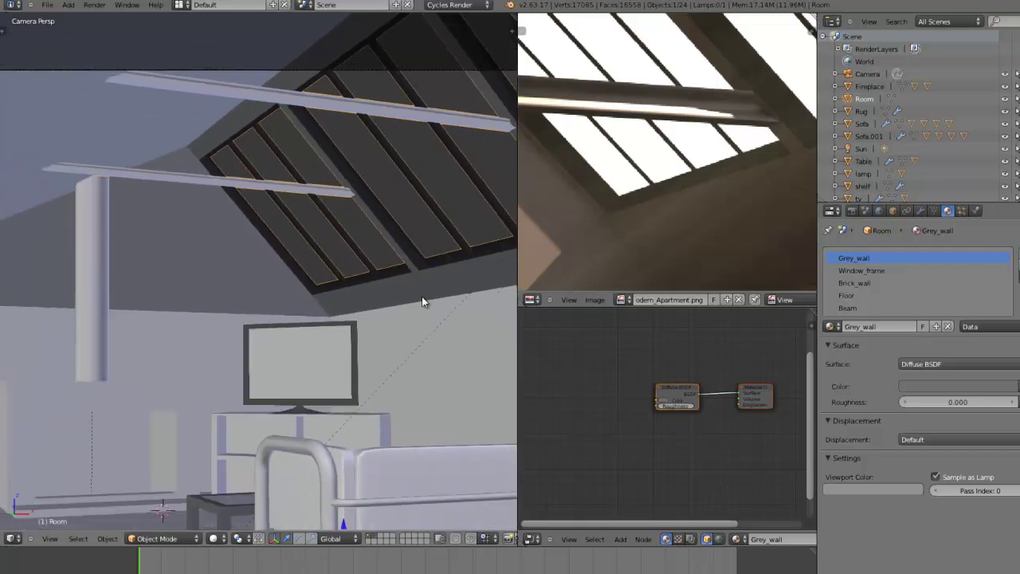
scroll(421, 298, "down", 3)
key("shift+space")
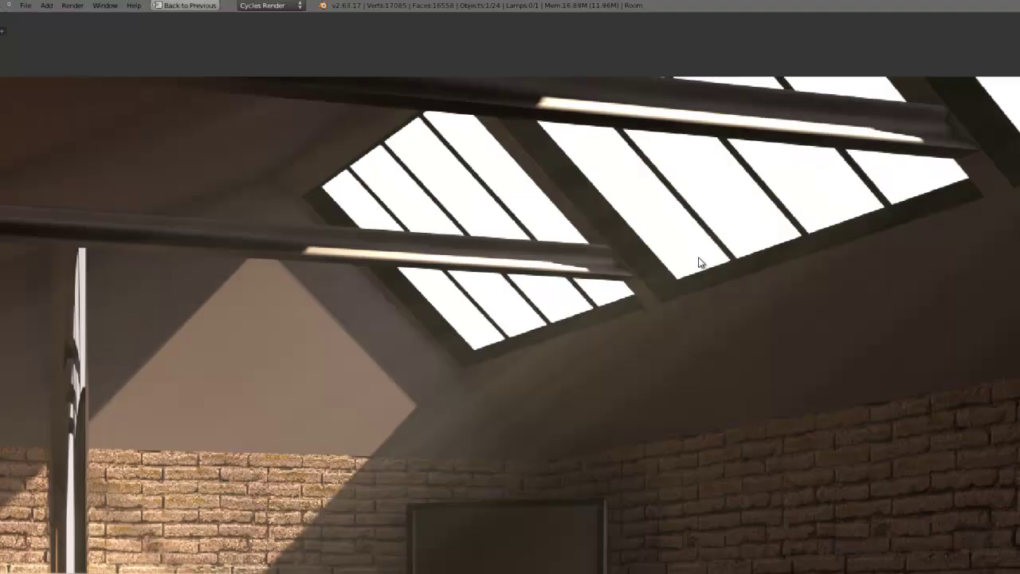
scroll(699, 261, "down", 4)
scroll(625, 257, "up", 3)
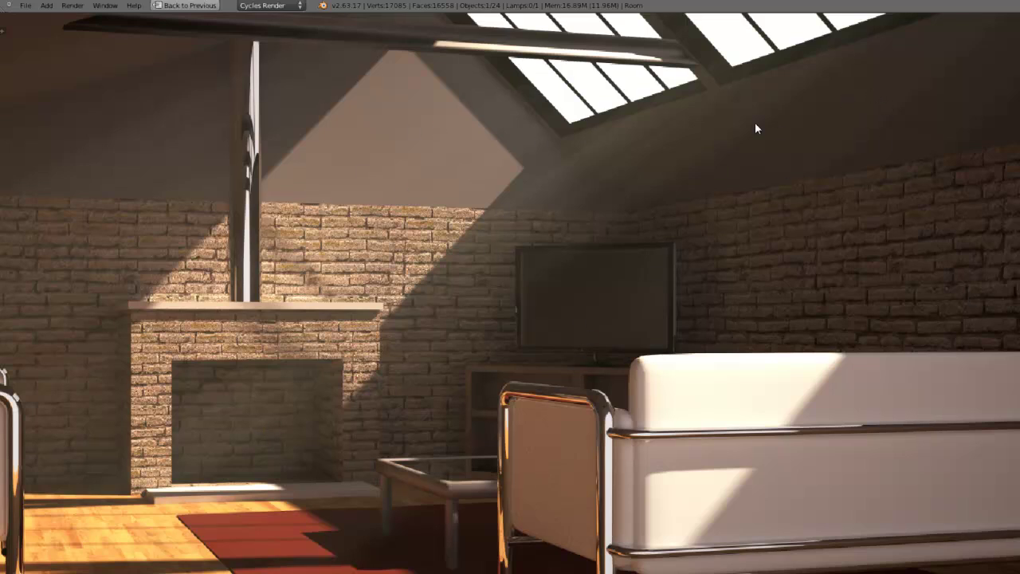
scroll(642, 262, "down", 3)
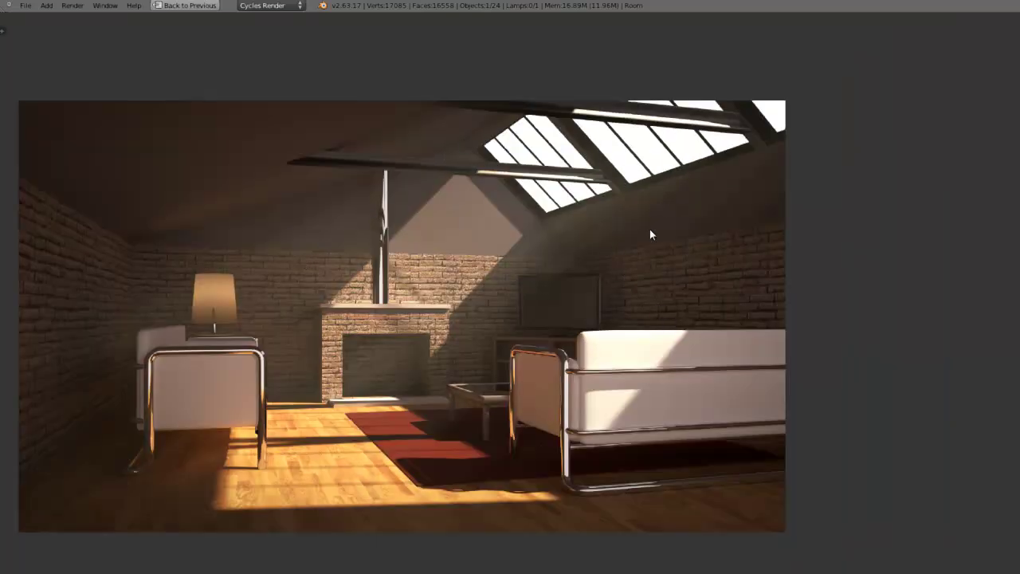
scroll(503, 322, "up", 4)
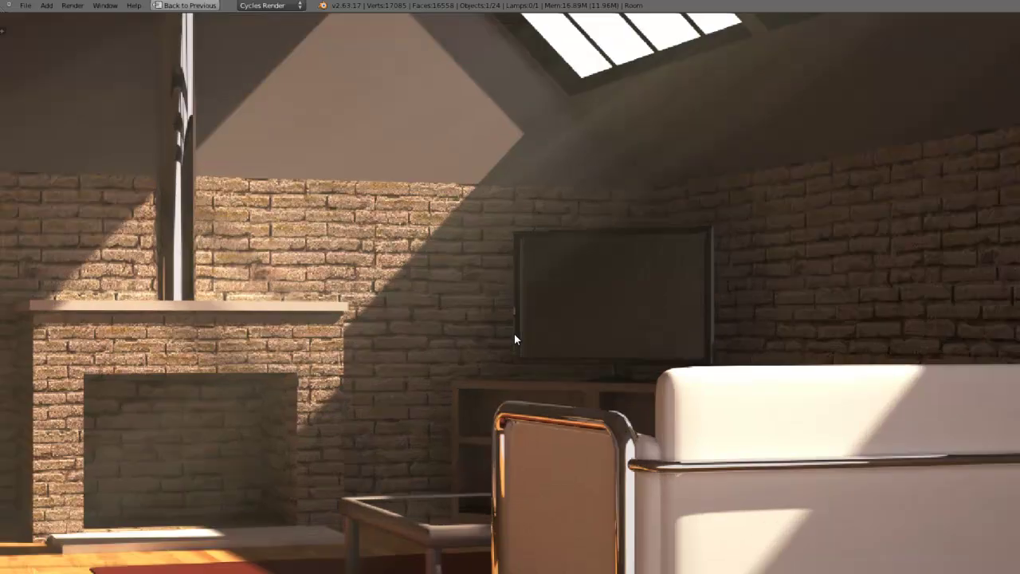
scroll(514, 334, "down", 3)
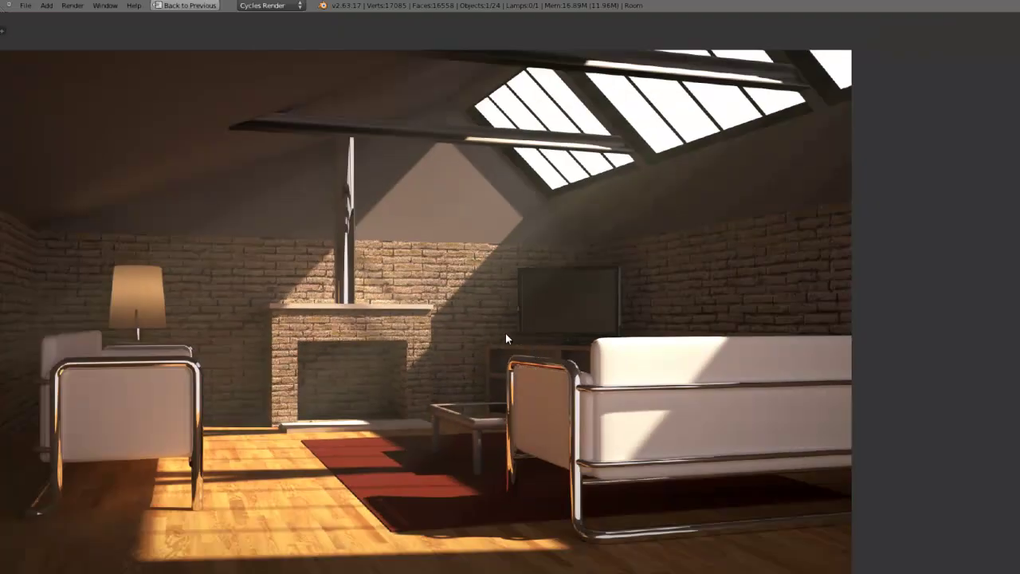
key("Escape")
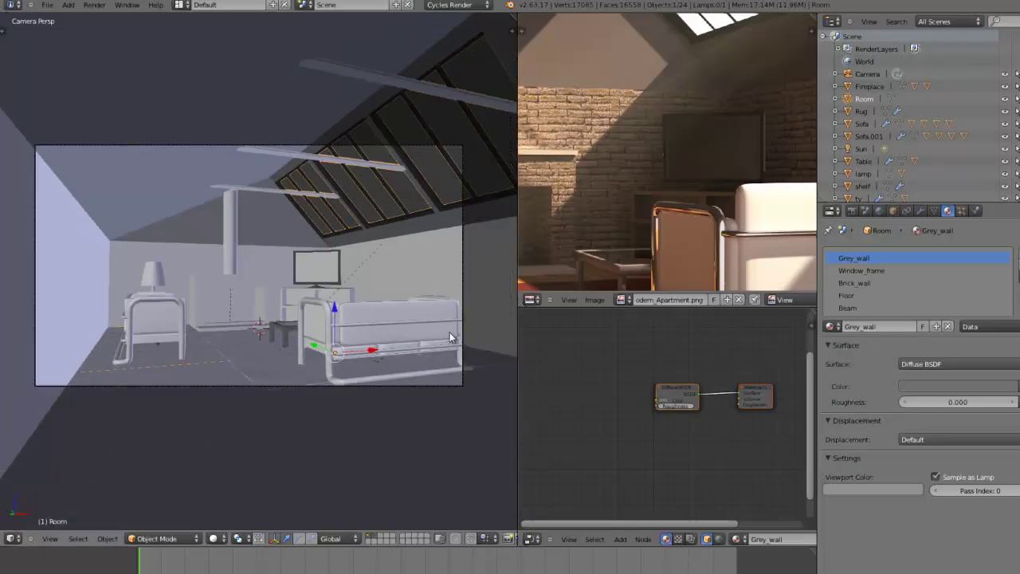
Show the whole apartment in top view and save over the existing blend file.
key("KP_7")
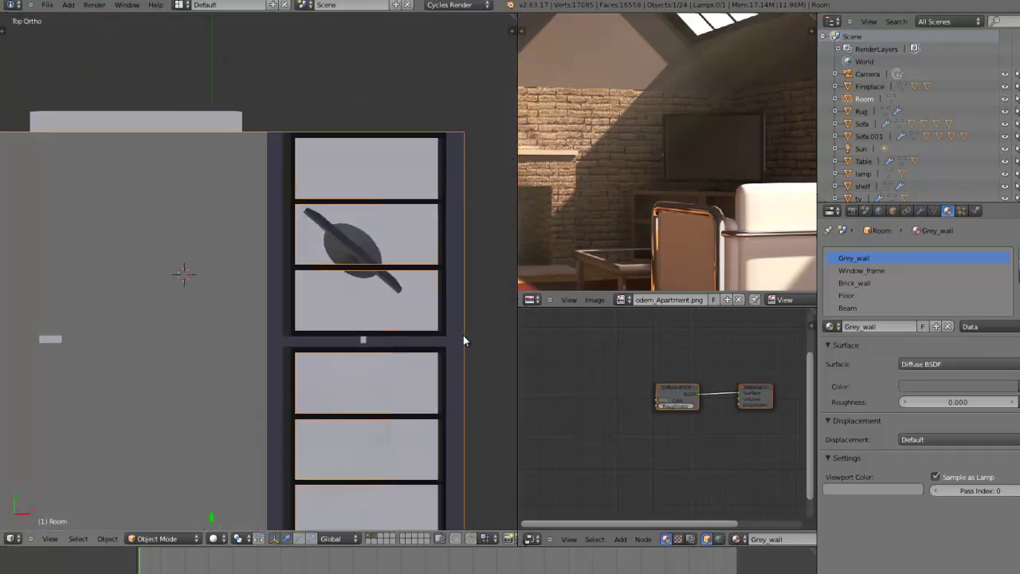
scroll(463, 334, "down", 5)
key("ctrl+s")
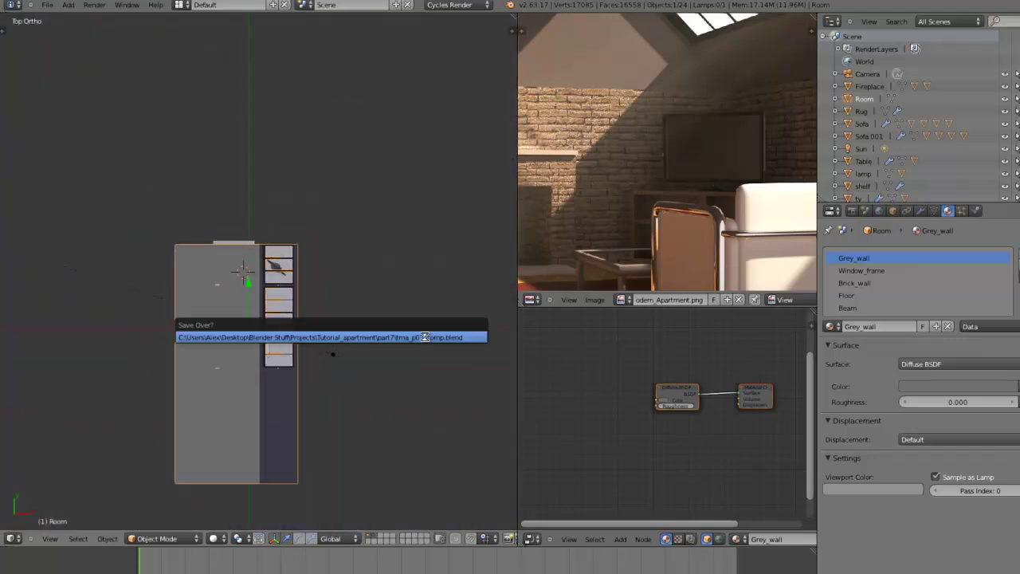
left_click(424, 336)
Duplicate the sun lamp outside the apartment, leaving the copy at the same location.
middle_click_drag(426, 334, 372, 275, "shift")
scroll(372, 351, "up", 3)
right_click(426, 330)
key("shift+d")
right_click(348, 189)
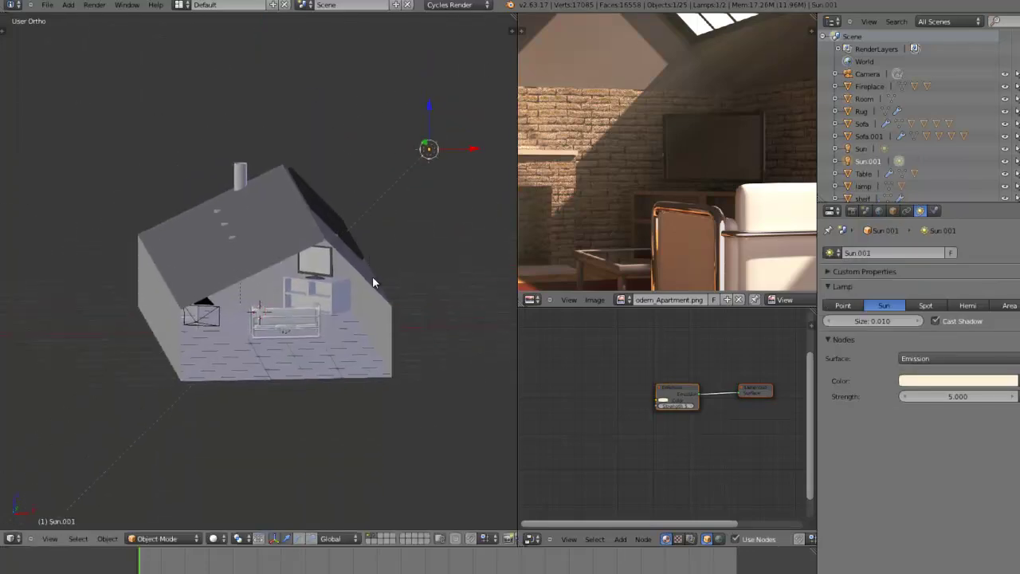
Change the duplicated sun lamp's type to Spot.
scroll(372, 276, "up", 3)
left_click(925, 305)
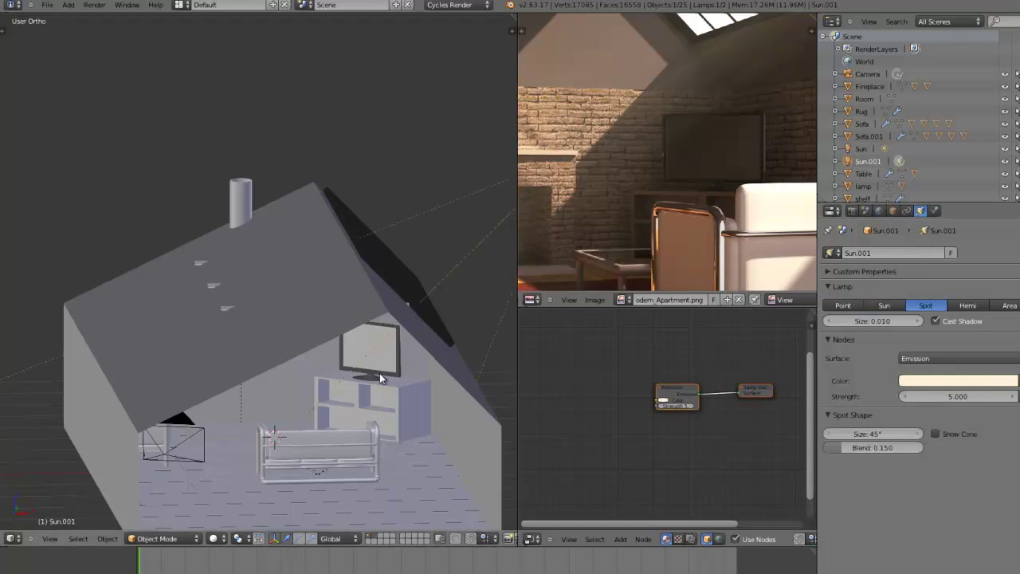
middle_click_drag(368, 351, 190, 329, "shift")
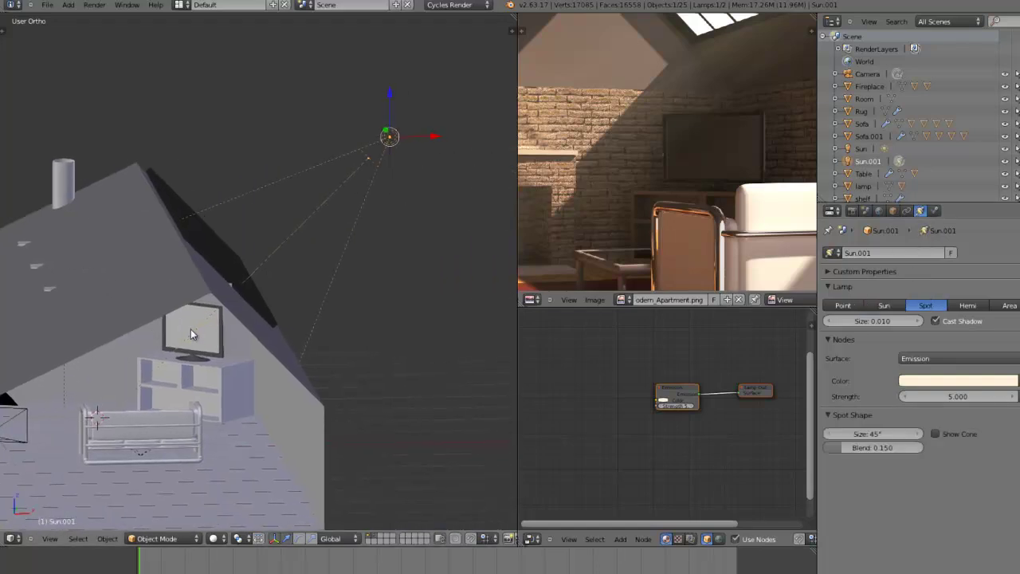
Save over tma_p07-comp.blend, and save the scene again as blender_internal in the Tutorial_apartment folder.
key("ctrl+s")
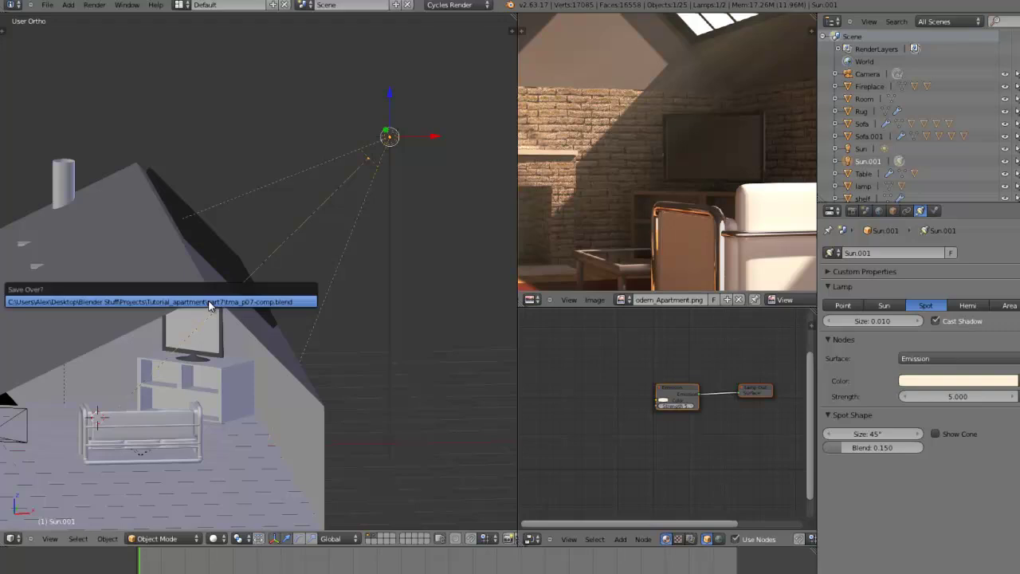
left_click(211, 302)
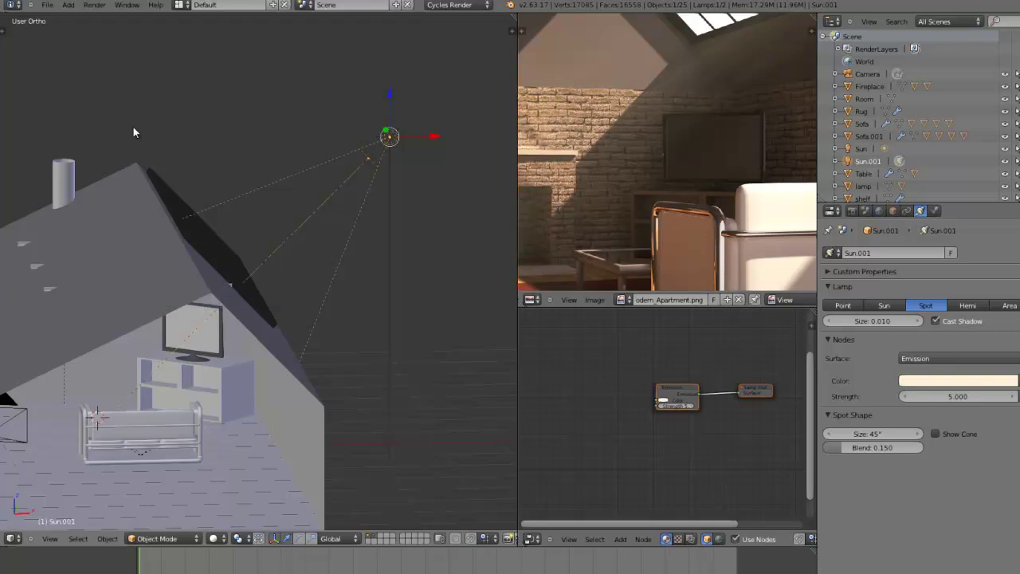
left_click(47, 6)
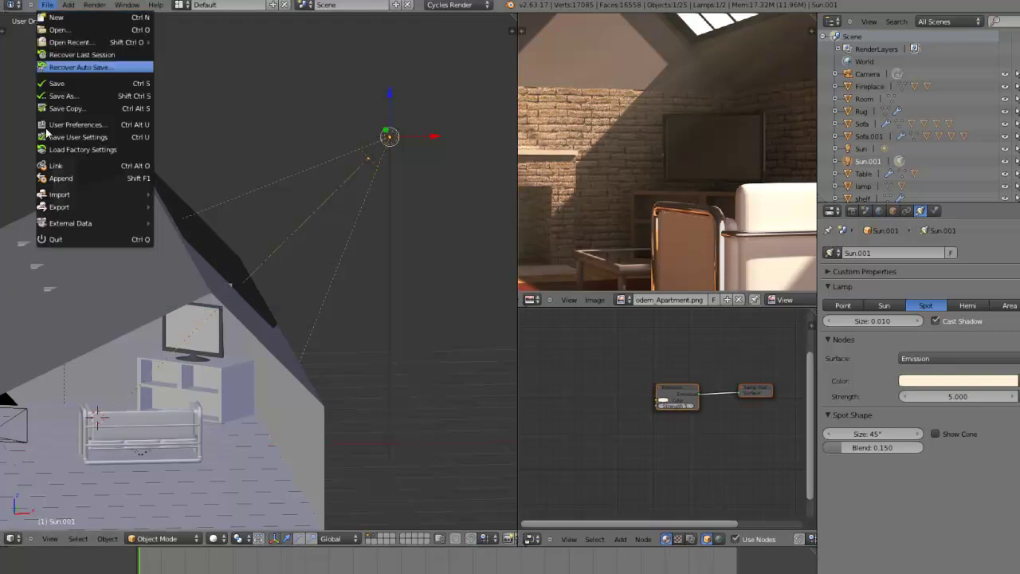
left_click(77, 97)
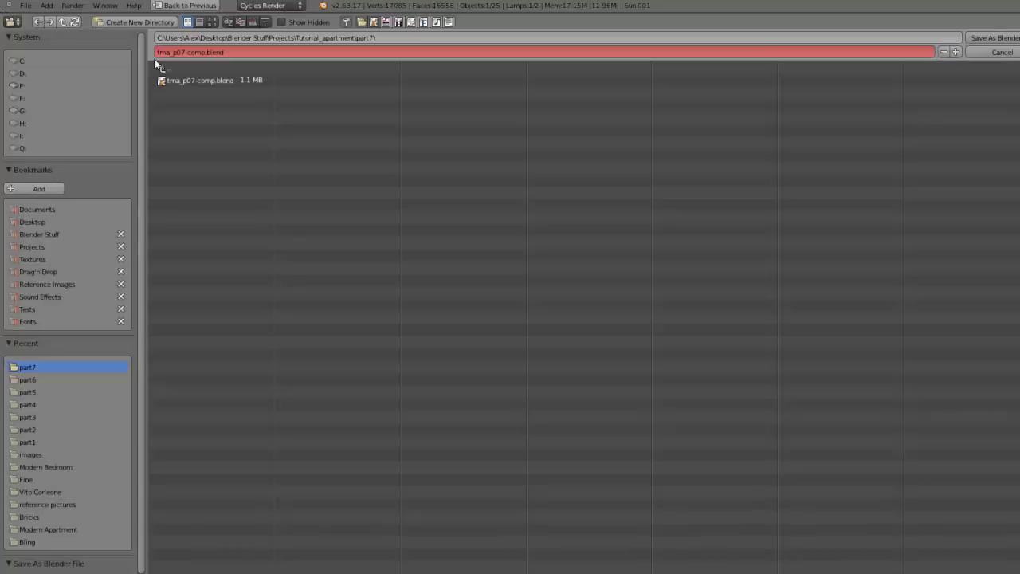
left_click(197, 68)
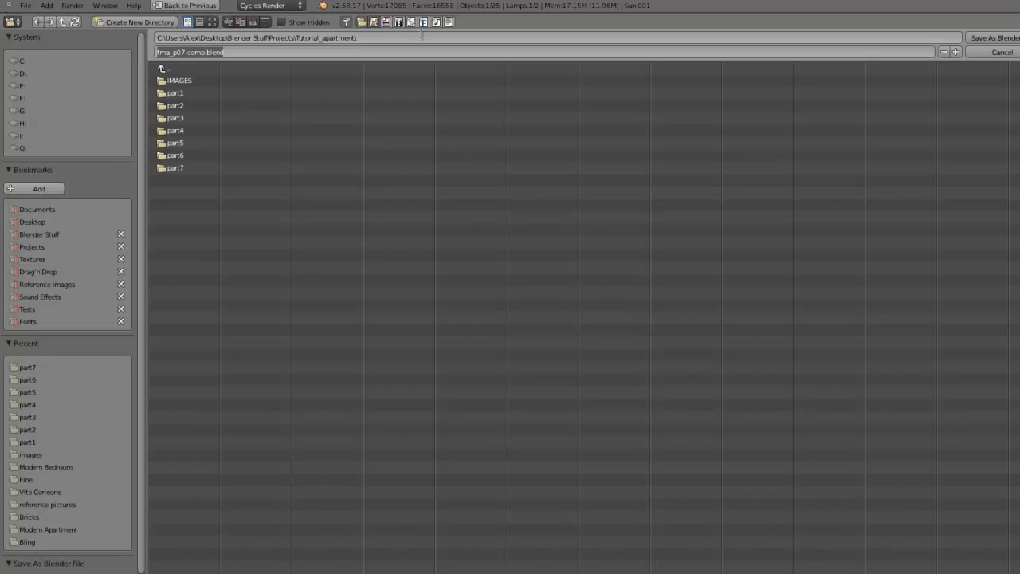
type("t")
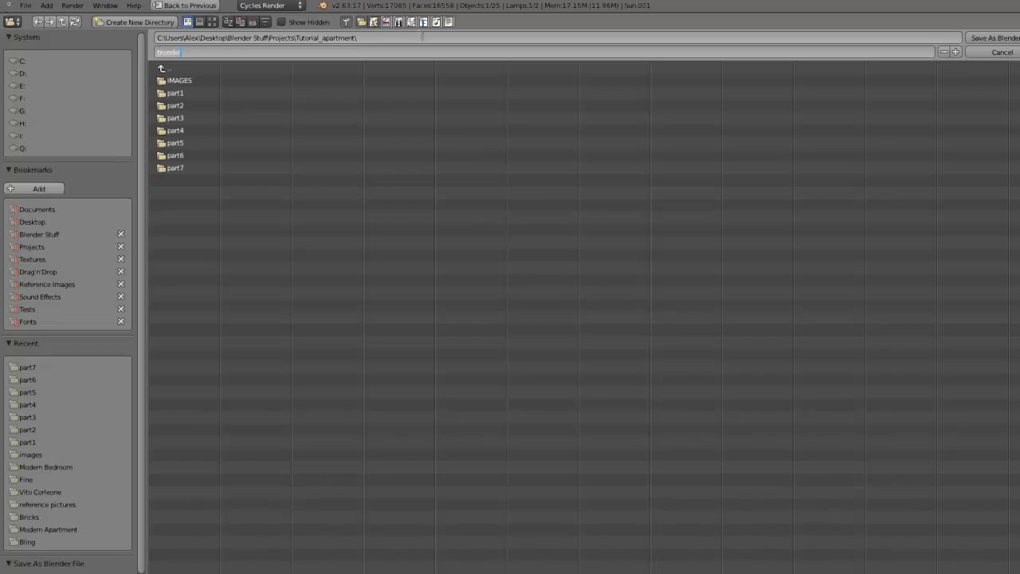
type("lender_internal")
key("Return")
left_click(988, 38)
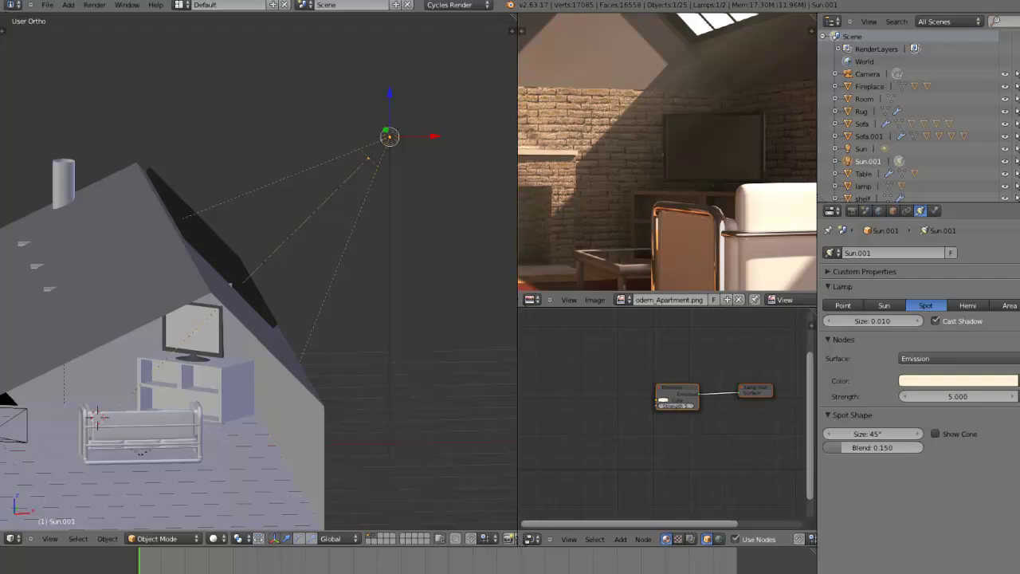
Switch to the file explorer and open the blender_internal file from the Tutorial_apartment folder.
mouse_move(148, 573)
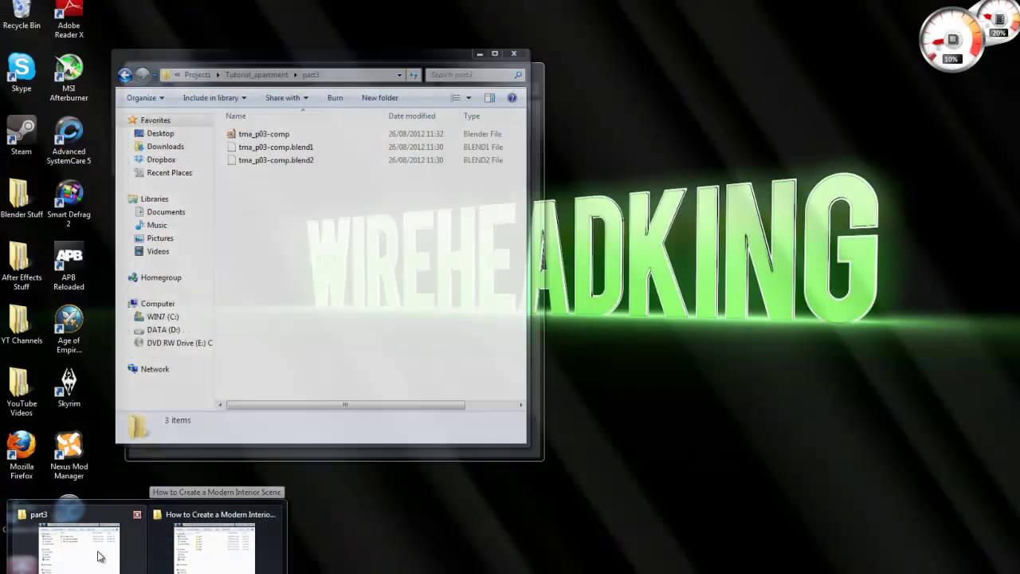
left_click(100, 555)
left_click(125, 74)
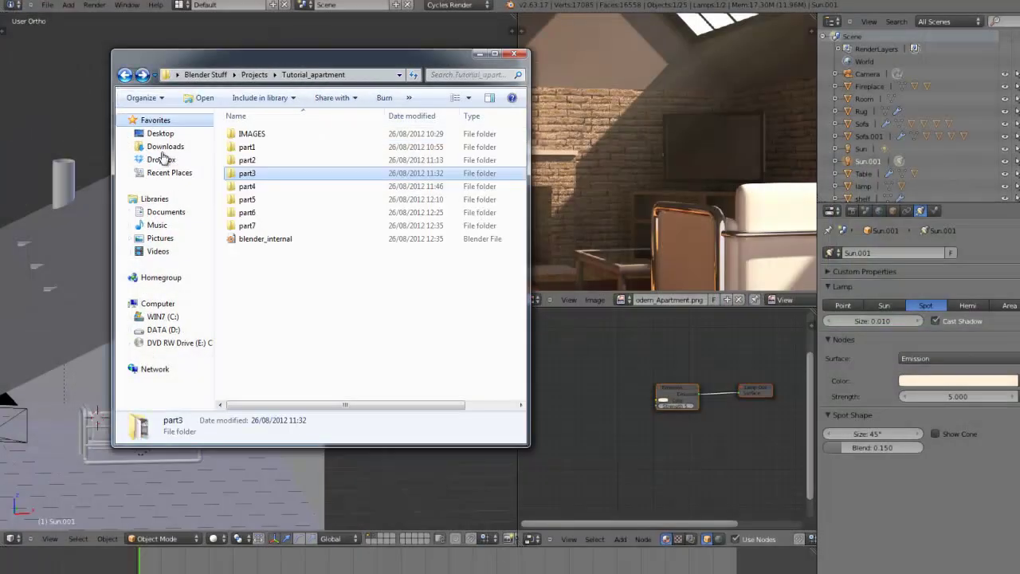
double_click(264, 238)
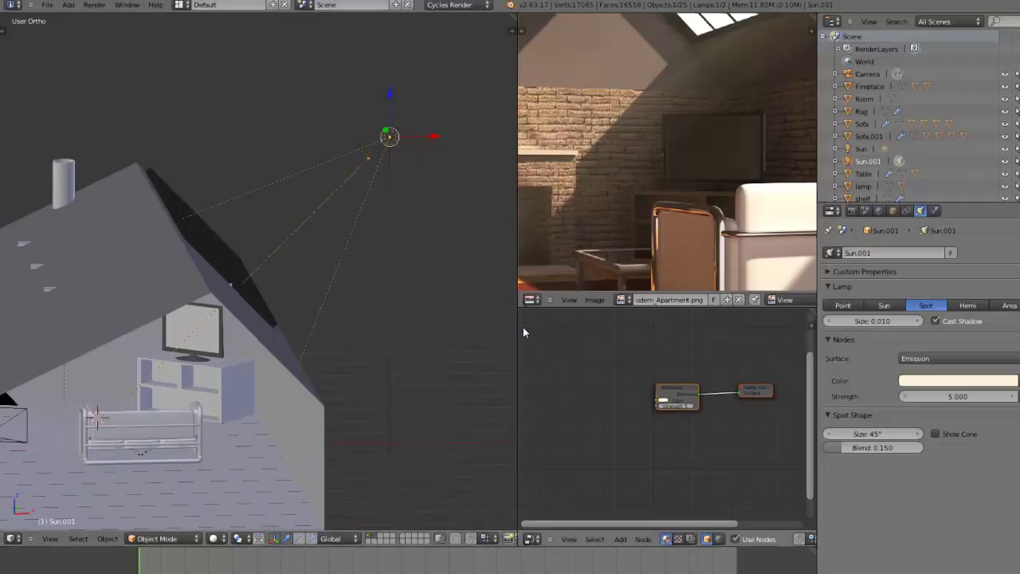
Change the scene's render engine from Cycles to Blender Render.
mouse_move(354, 163)
middle_mouse_down()
mouse_move(346, 142)
mouse_move(348, 150)
middle_mouse_up()
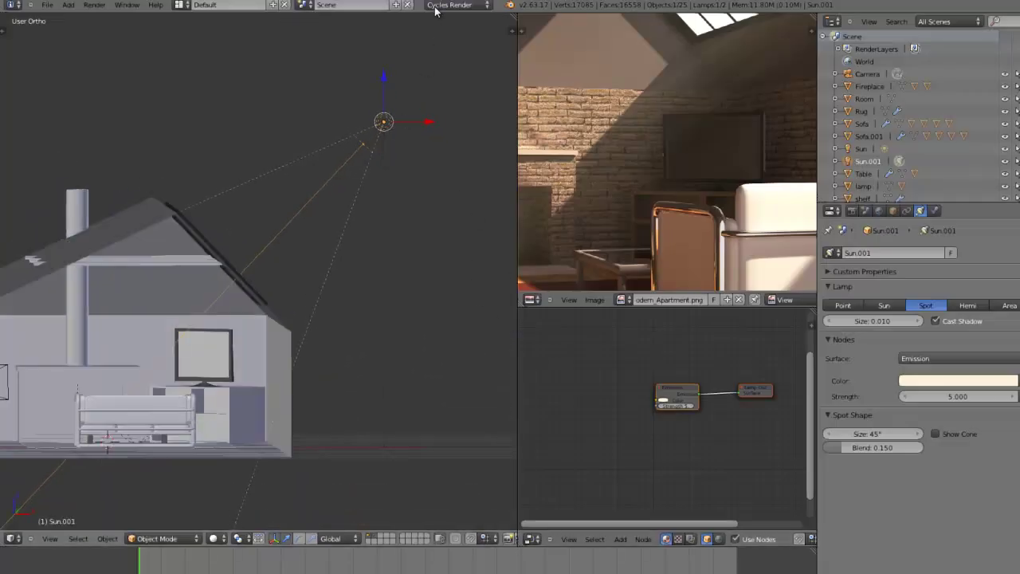
left_click(435, 9)
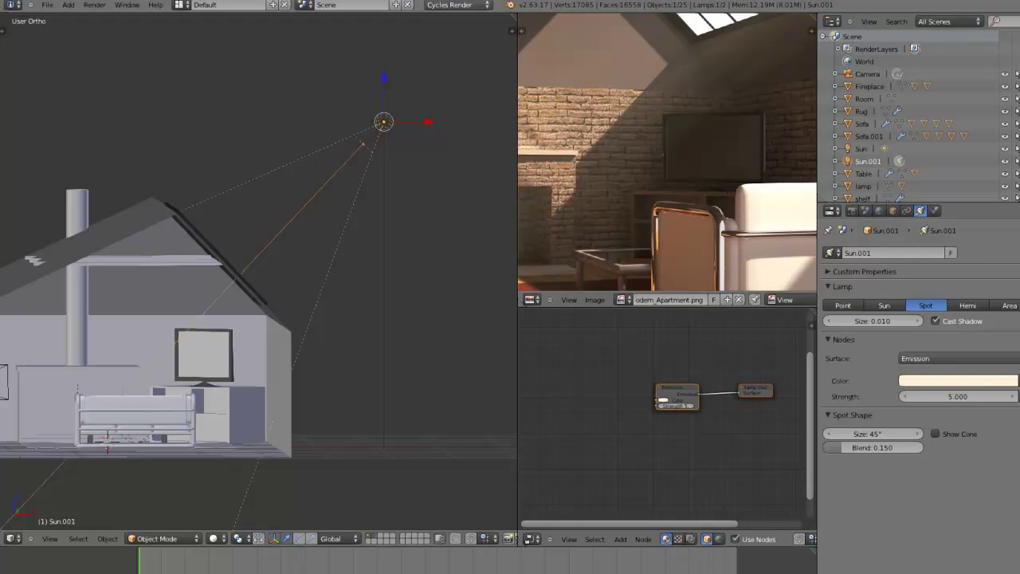
left_click(464, 8)
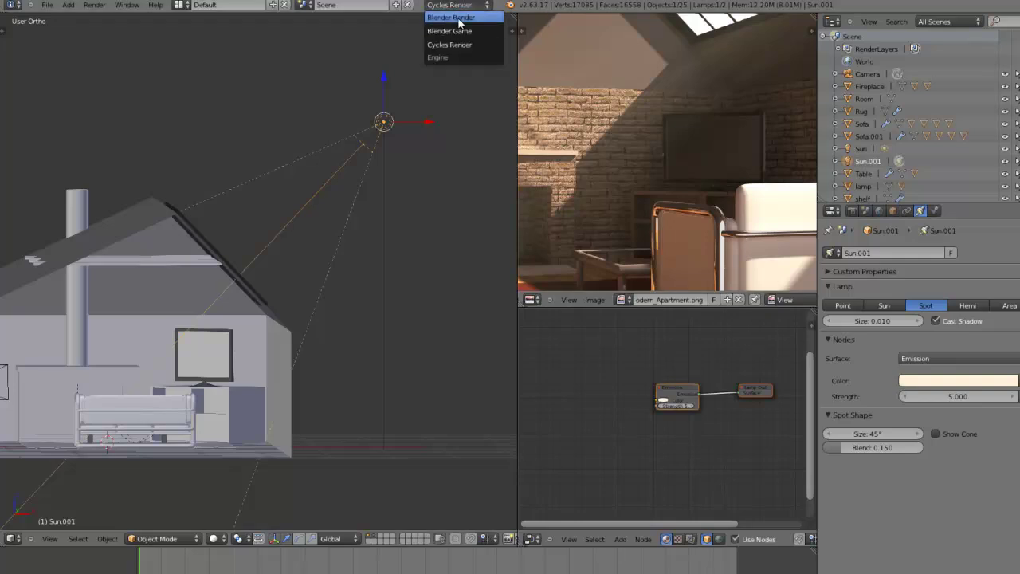
left_click(458, 20)
Delete the original sun lamp outside the apartment, keeping the spot lamp at the same location.
middle_click_drag(391, 126, 376, 164)
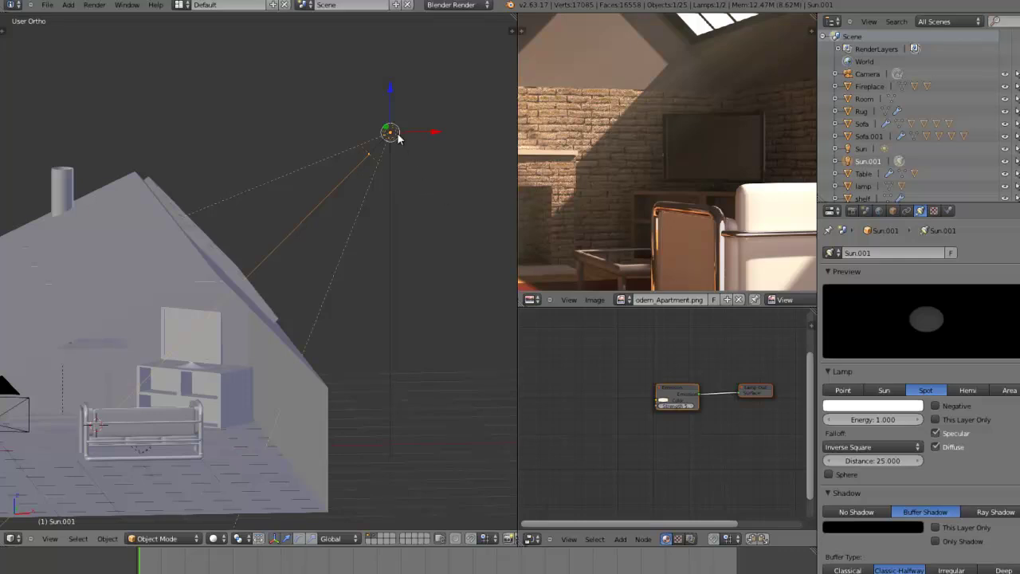
right_click(398, 138)
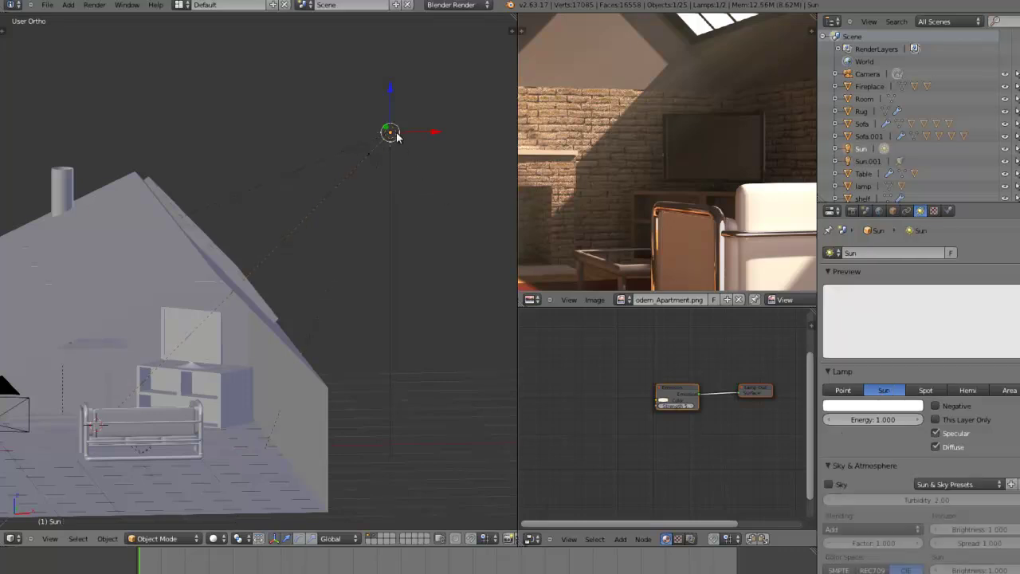
key("x")
left_click(396, 134)
Add a second render layer to the scene and name it "light".
middle_click_drag(396, 133, 291, 247)
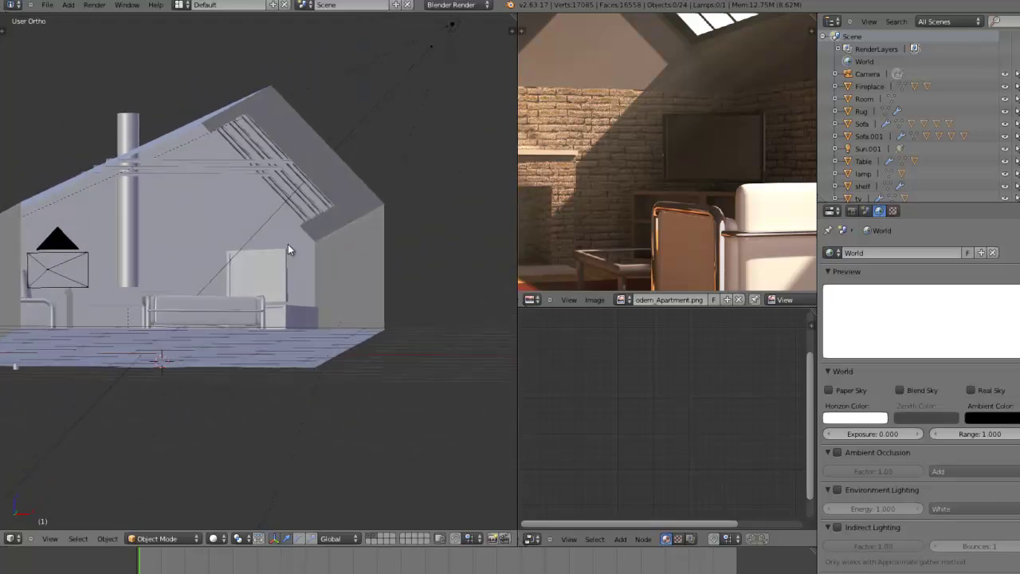
left_click(852, 210)
left_click(846, 301)
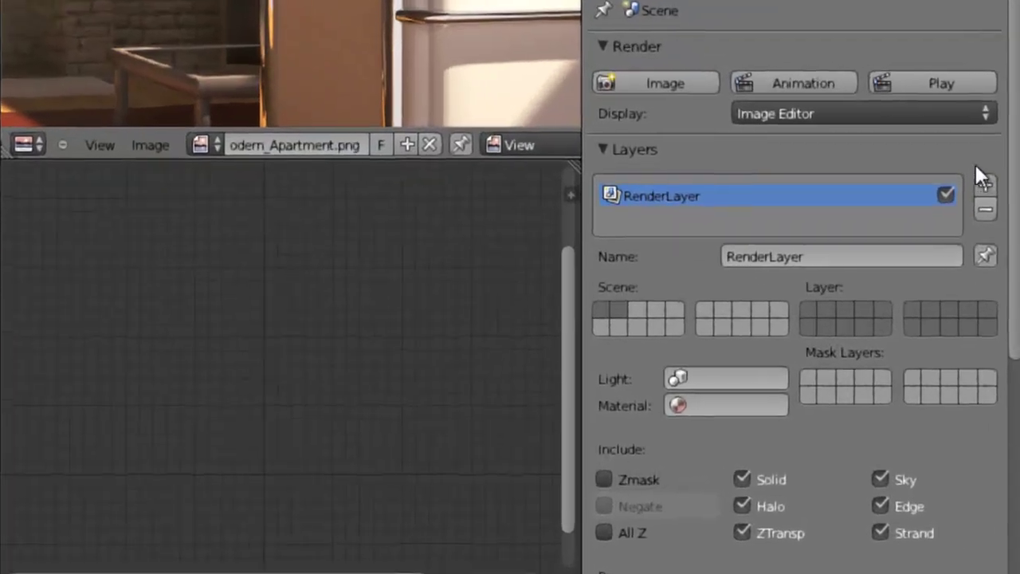
left_click(985, 182)
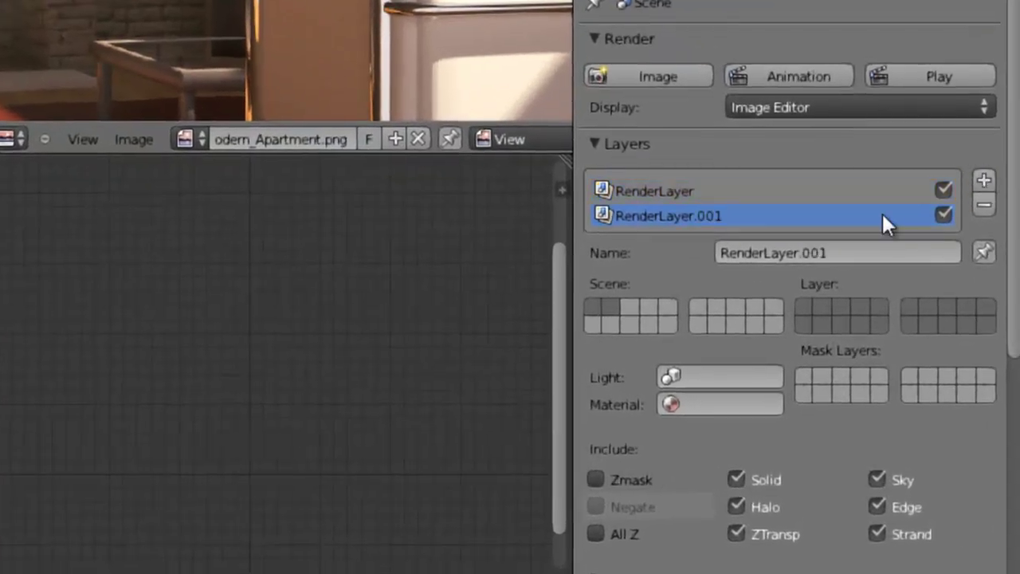
left_click(834, 249)
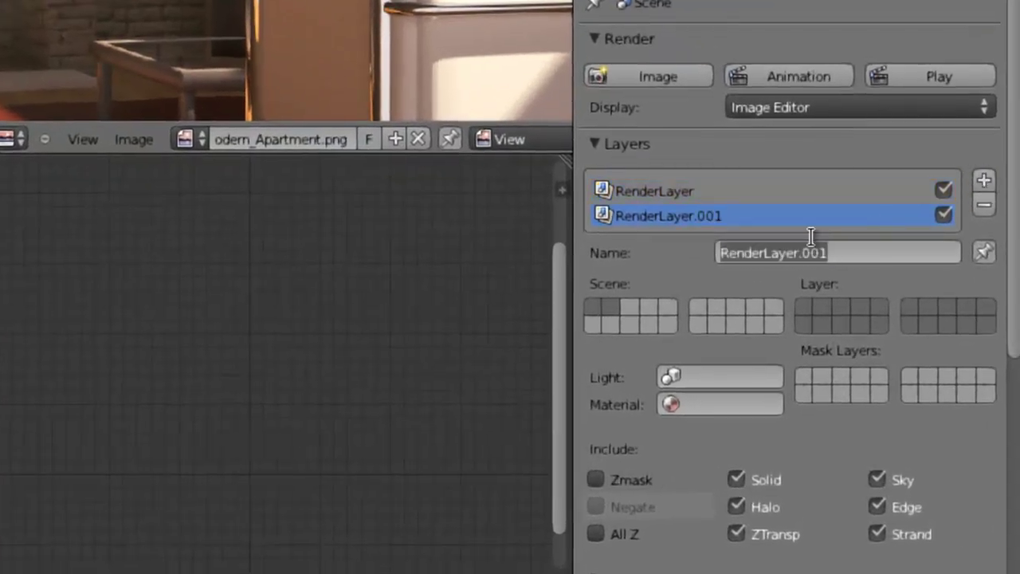
key("BackSpace")
type("light")
key("Return")
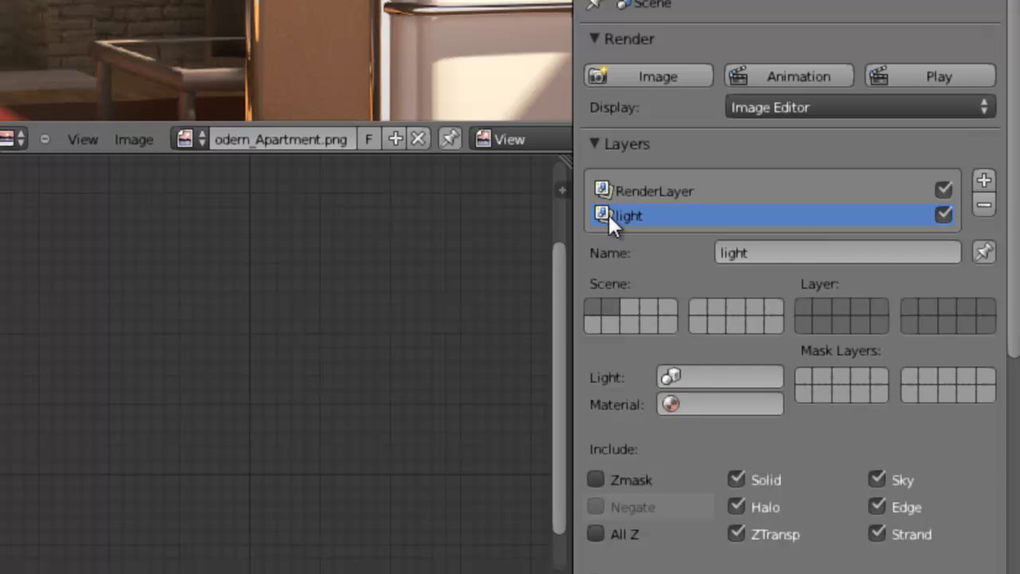
Rename the first render layer, RenderLayer, as "objects".
left_click(757, 191)
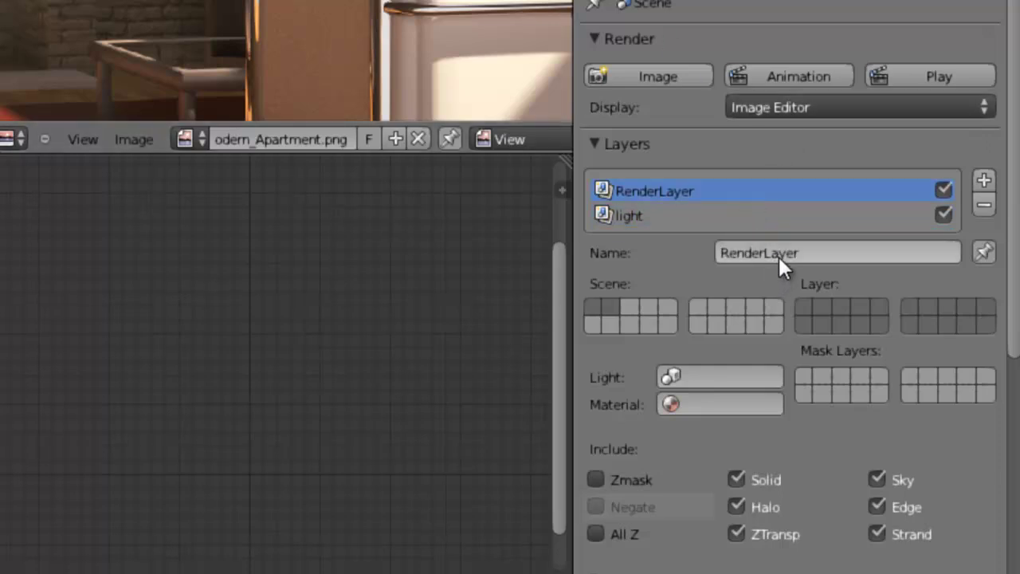
left_click(779, 253)
type("objects")
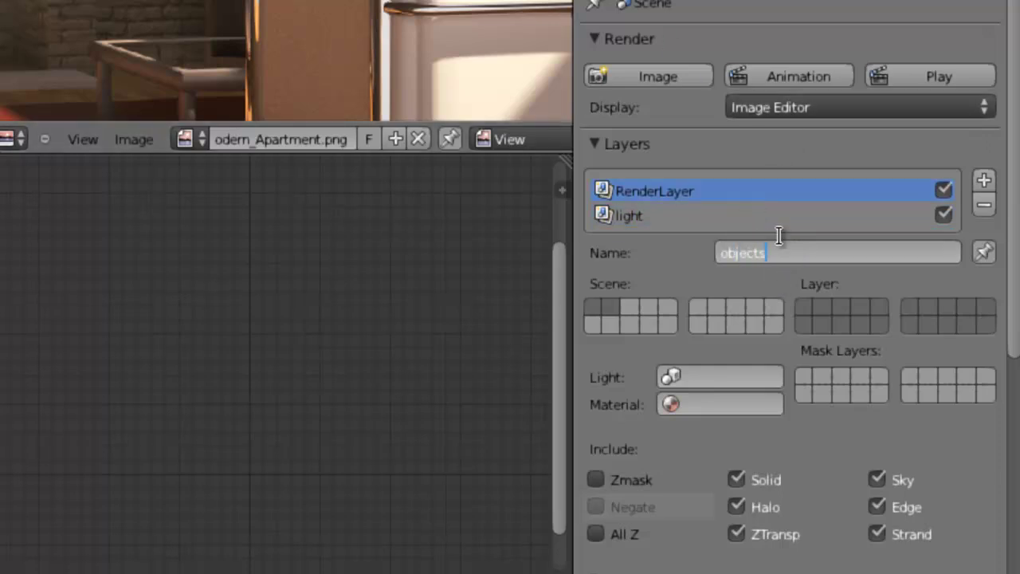
key("Return")
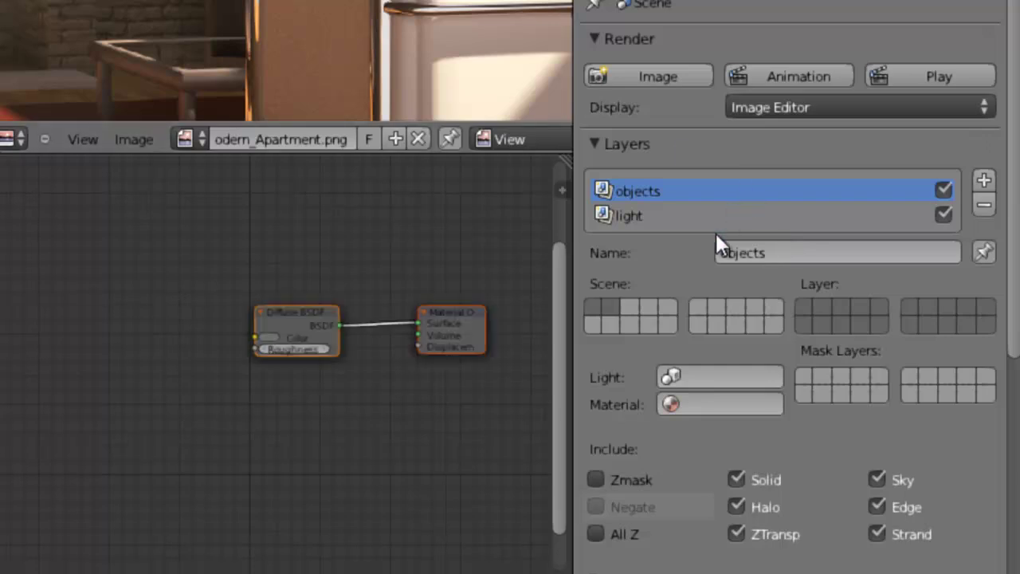
Restrict the objects render layer to layers 1 and 2 and the light render layer to layer 3.
left_click(805, 306)
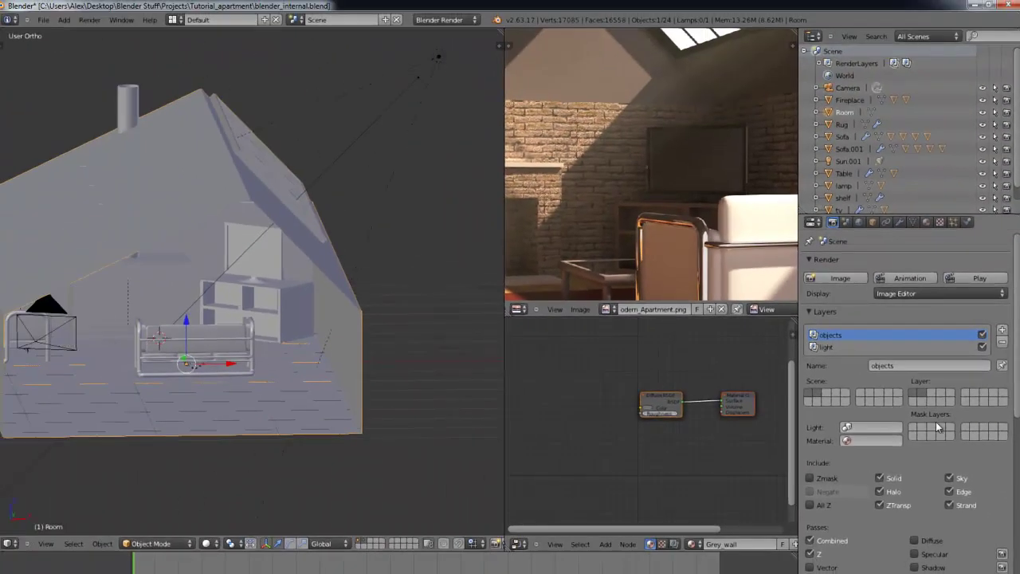
middle_click_drag(239, 318, 155, 313)
right_click(430, 50)
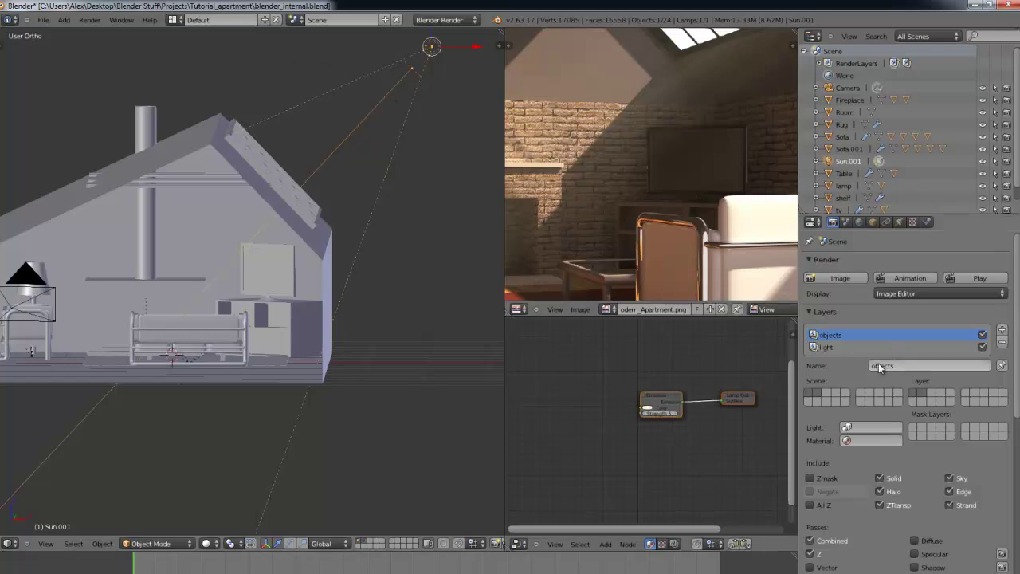
left_click(829, 346)
left_click(933, 394)
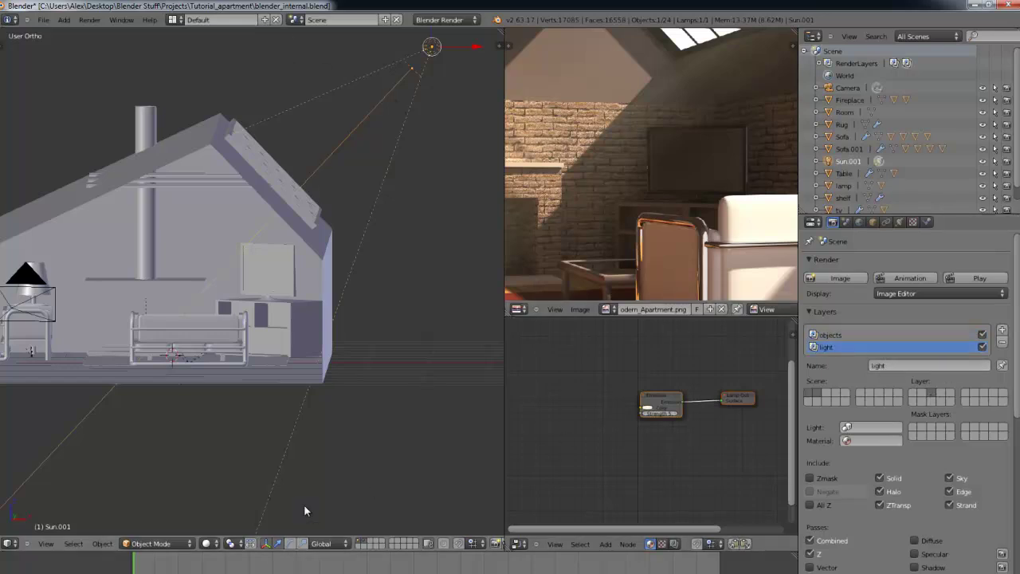
Move the spot lamp outside the apartment from scene layer 1 to scene layer 3.
left_click(371, 539)
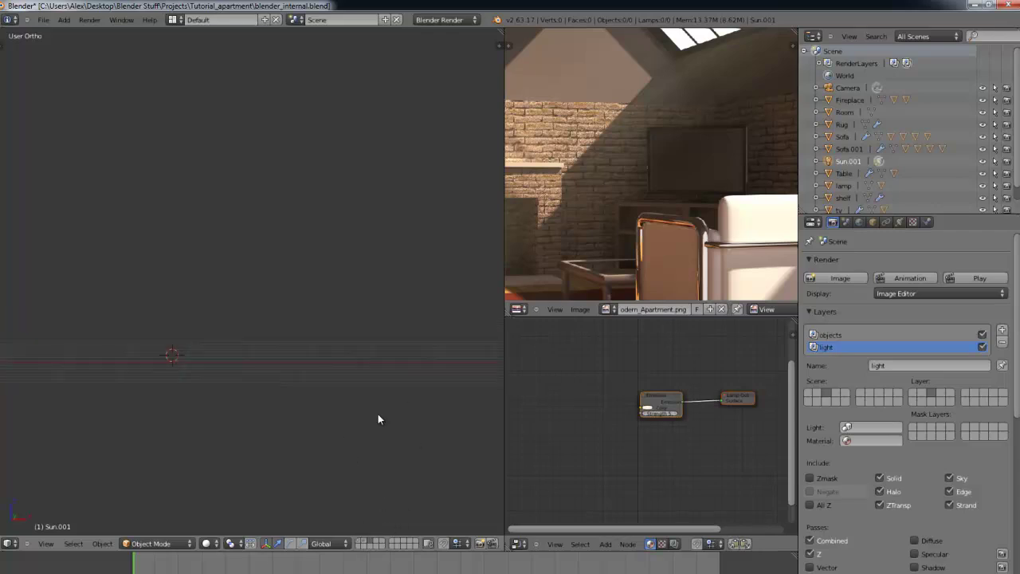
key("m")
left_click(493, 437)
scroll(415, 308, "down", 3)
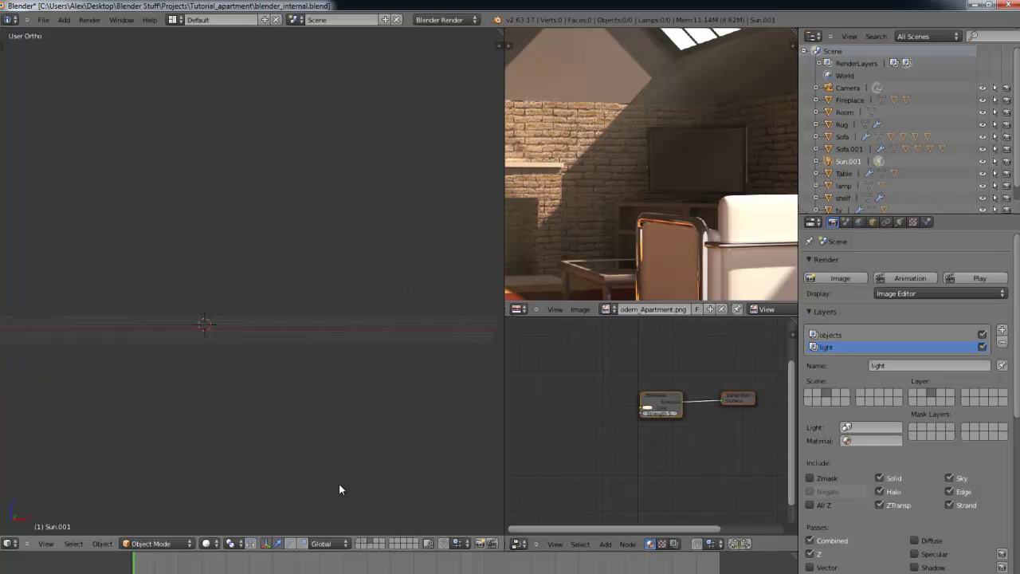
left_click(364, 541)
left_click(359, 542)
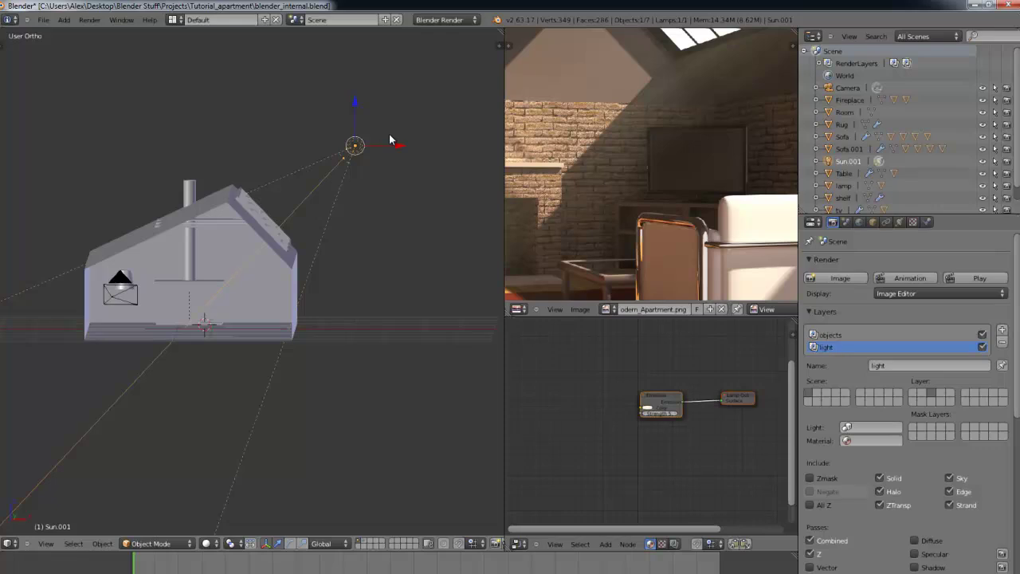
key("m")
left_click(502, 156)
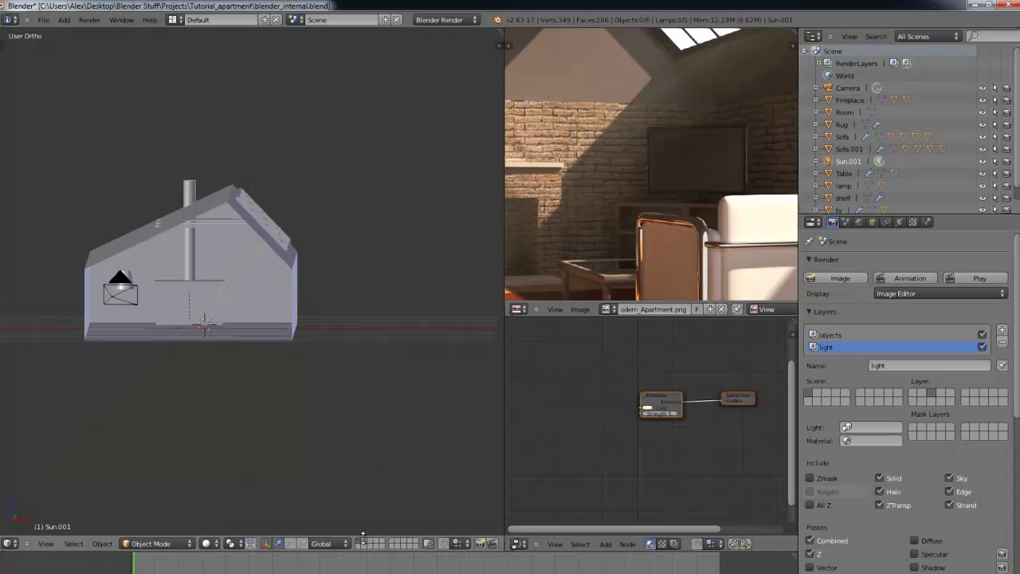
Show scene layers 1, 2 and 3 together and save over blender_internal.blend.
left_click(370, 541, "shift")
left_click(365, 544, "shift")
key("ctrl+shift+o")
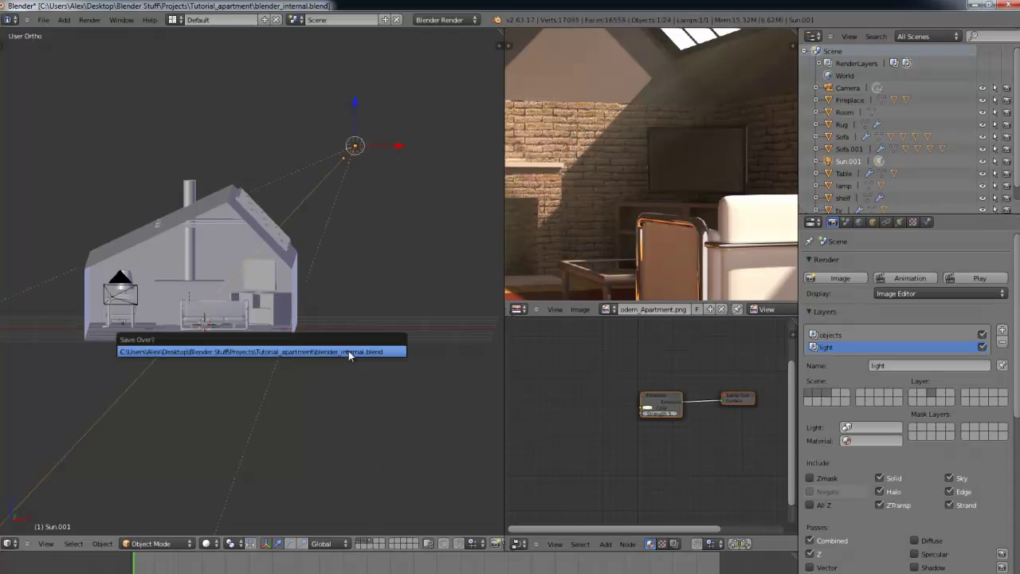
left_click(348, 350)
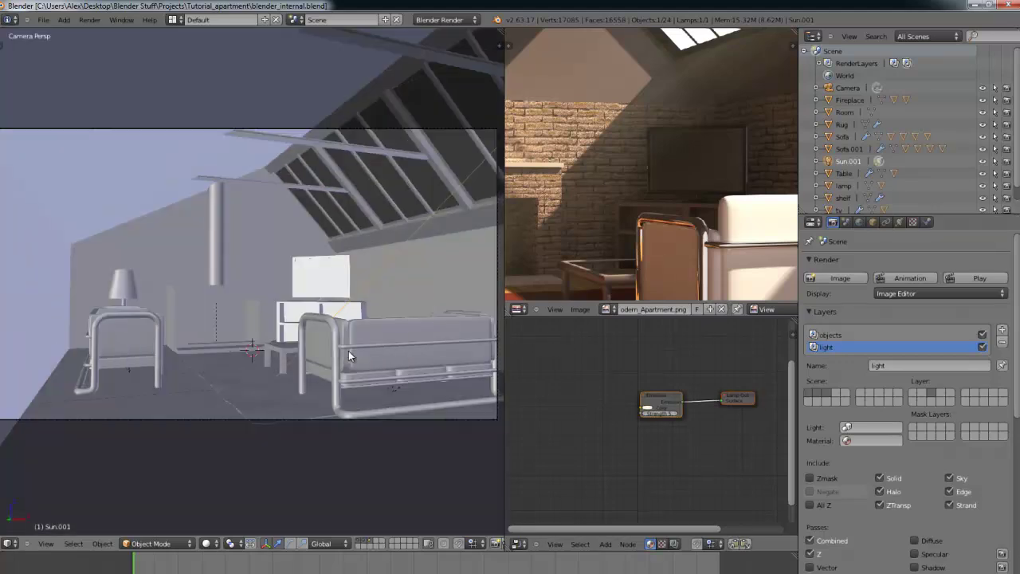
Enable Halo in the spot lamp's spot shape and render the camera view.
left_click(899, 222)
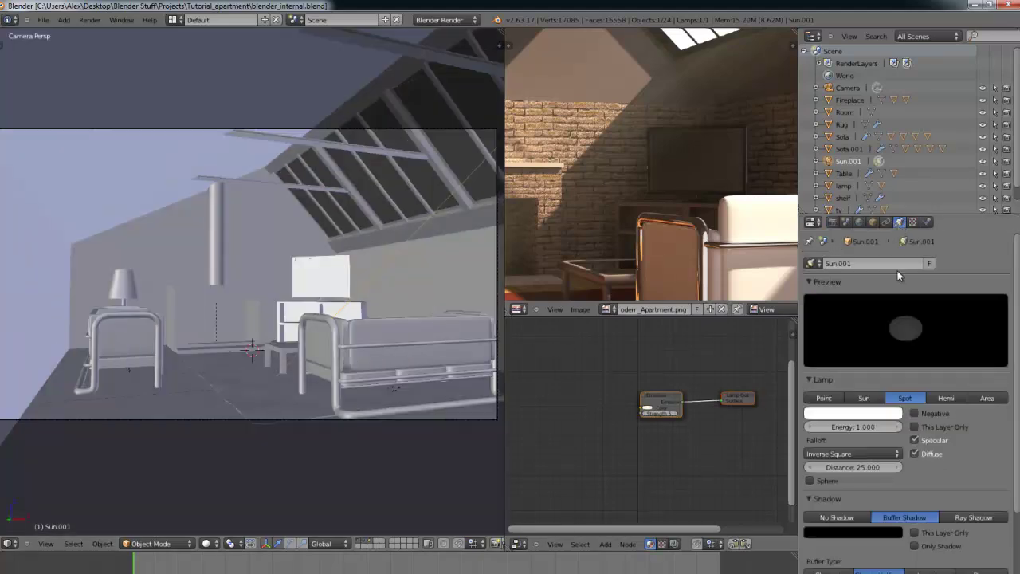
scroll(900, 295, "down", 4)
scroll(950, 452, "down", 1)
left_click(913, 551)
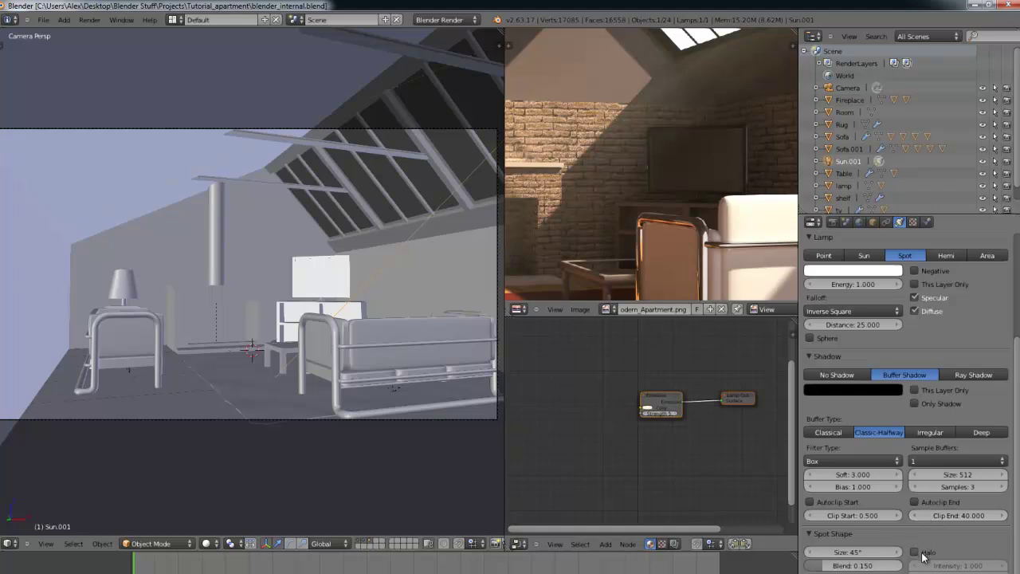
scroll(913, 483, "up", 5)
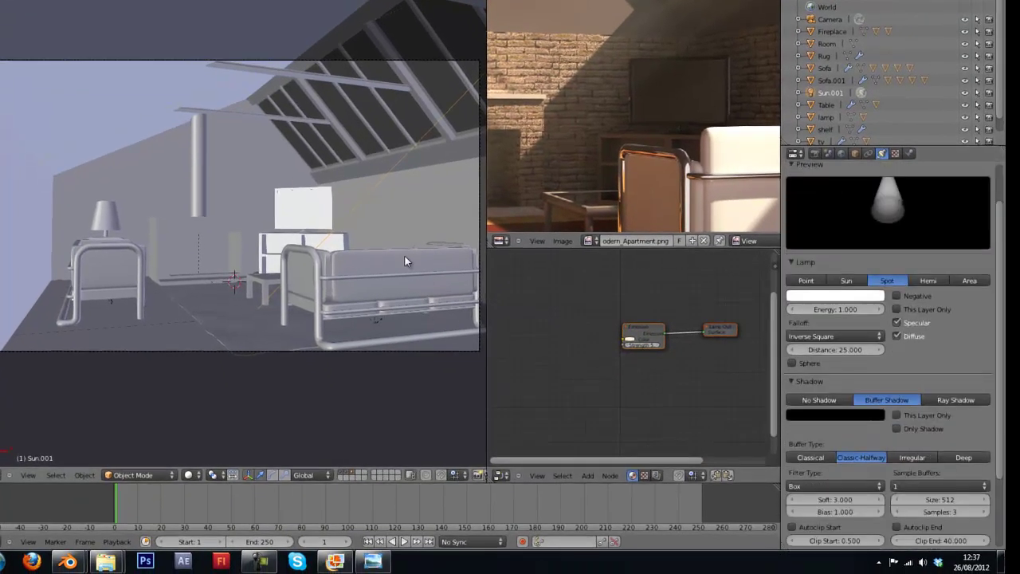
key("F12")
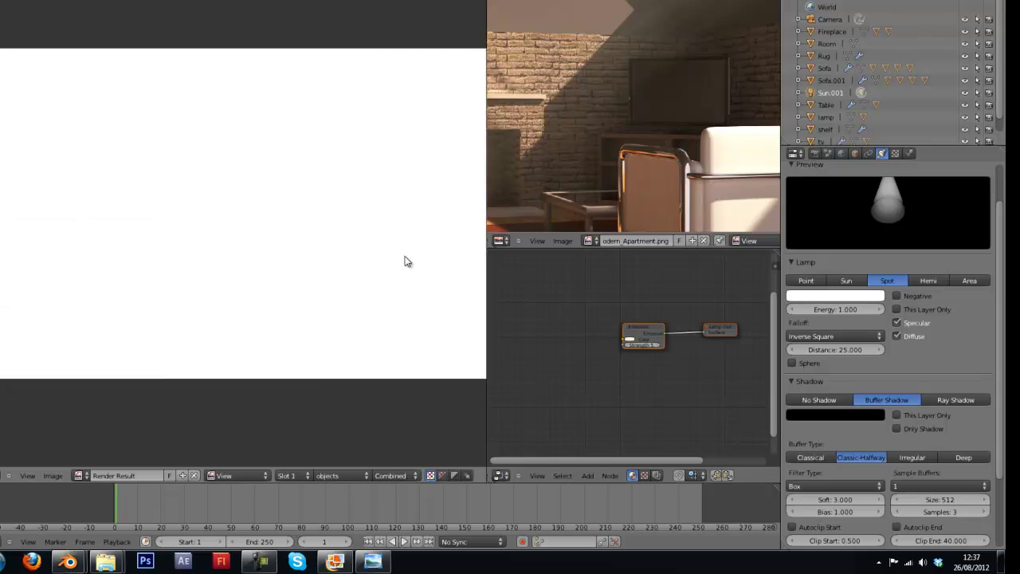
Lower the spot lamp's energy, shadow bias and halo intensity to 0.010, and disable its Specular and Diffuse.
scroll(916, 392, "down", 3)
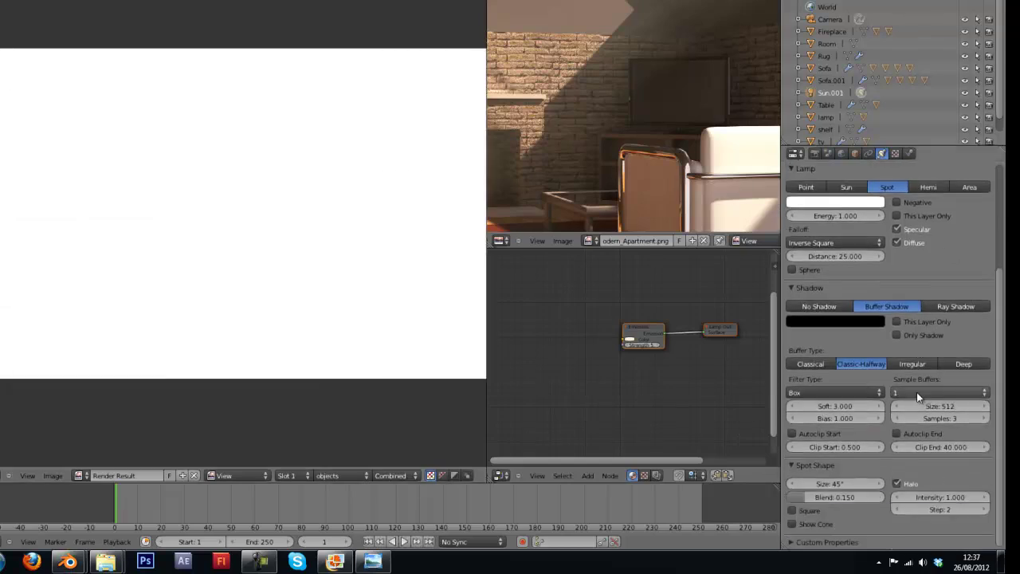
left_click(942, 493)
key("Escape")
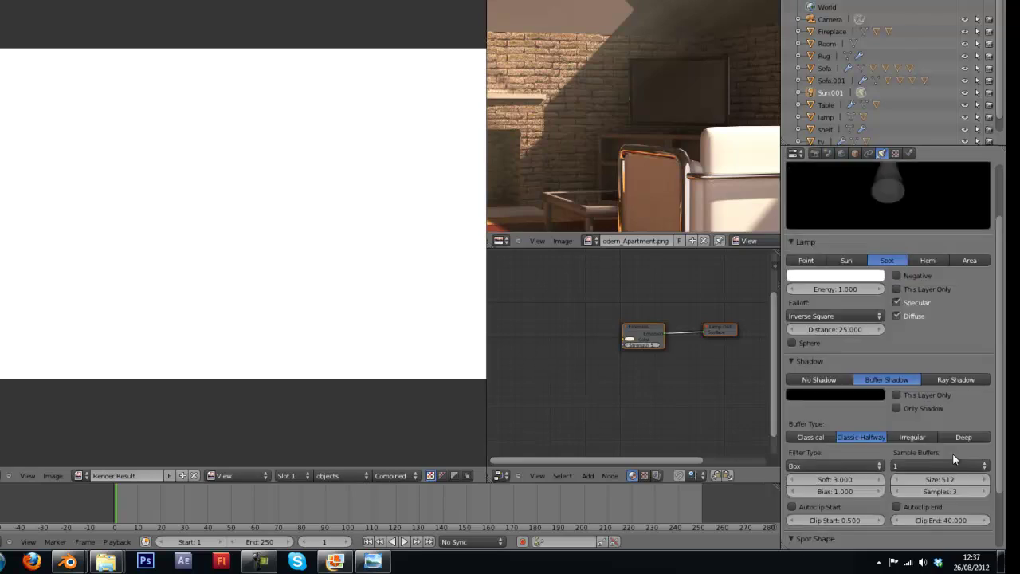
scroll(952, 452, "up", 4)
left_click(898, 372)
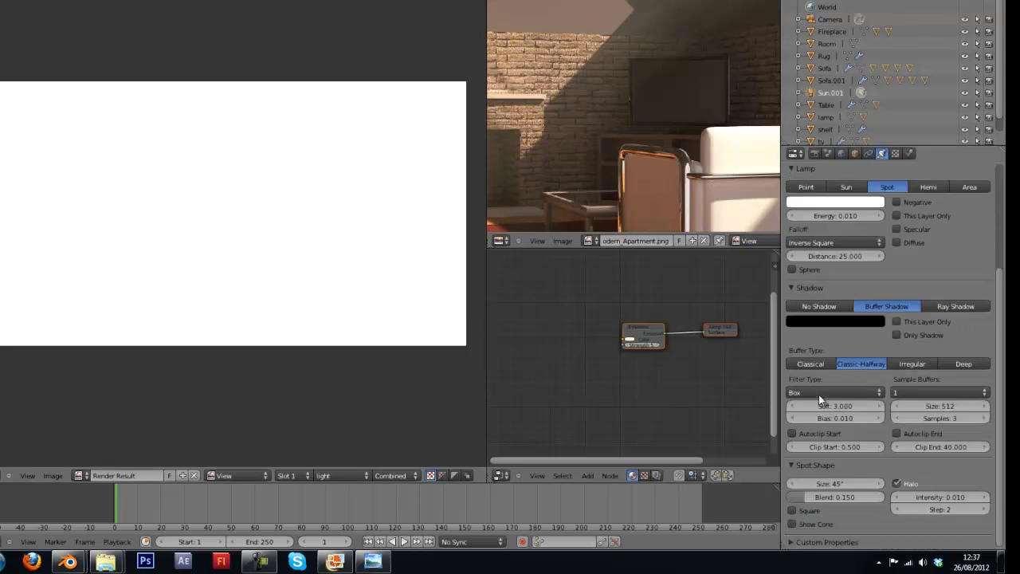
Set the lamp's shadow sample buffers to 9, disable Halo and render the camera view.
left_click(917, 389)
left_click(895, 354)
left_click(897, 483)
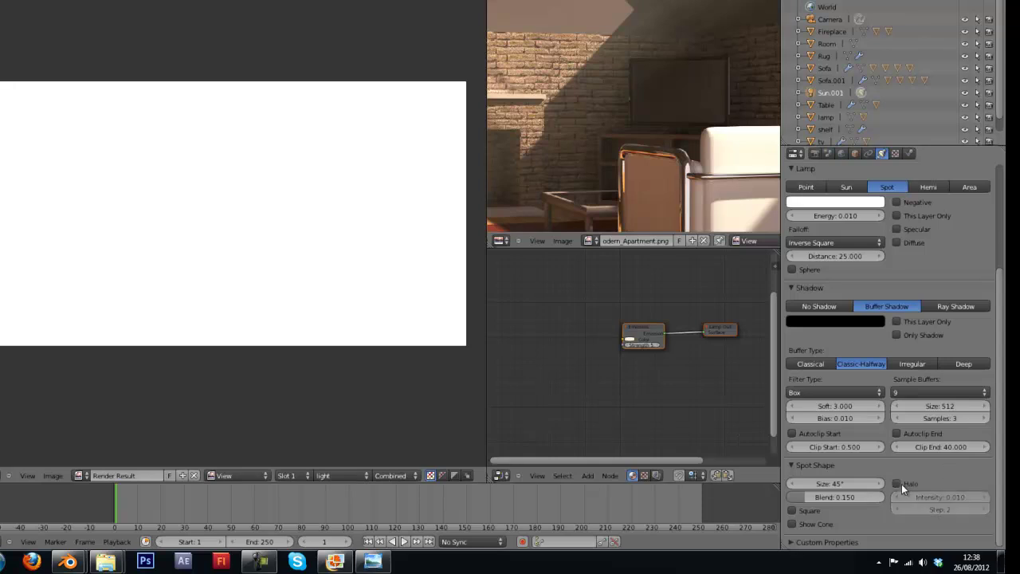
key("F12")
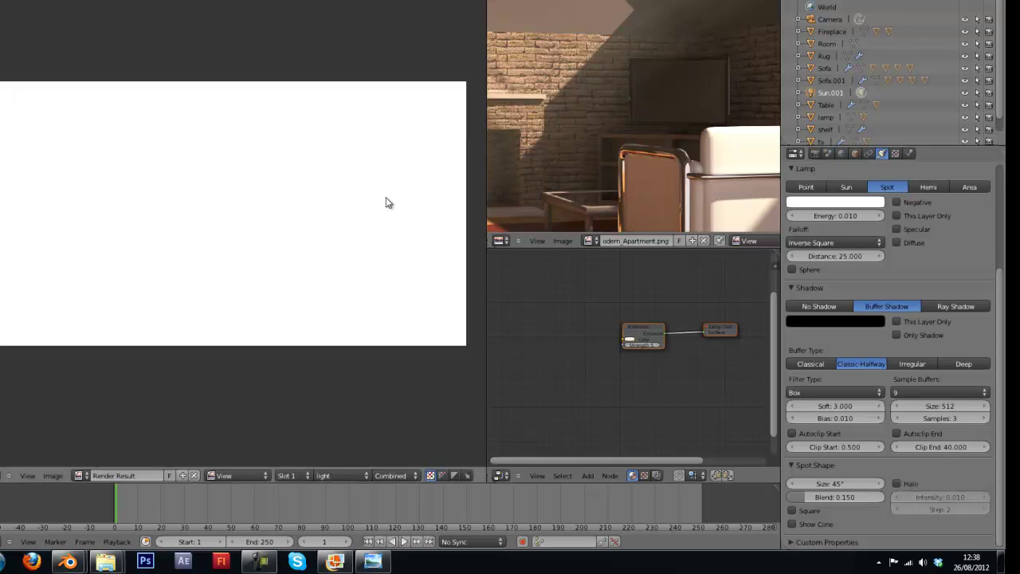
Darken the world's horizon color to black and render the camera view.
left_click(842, 152)
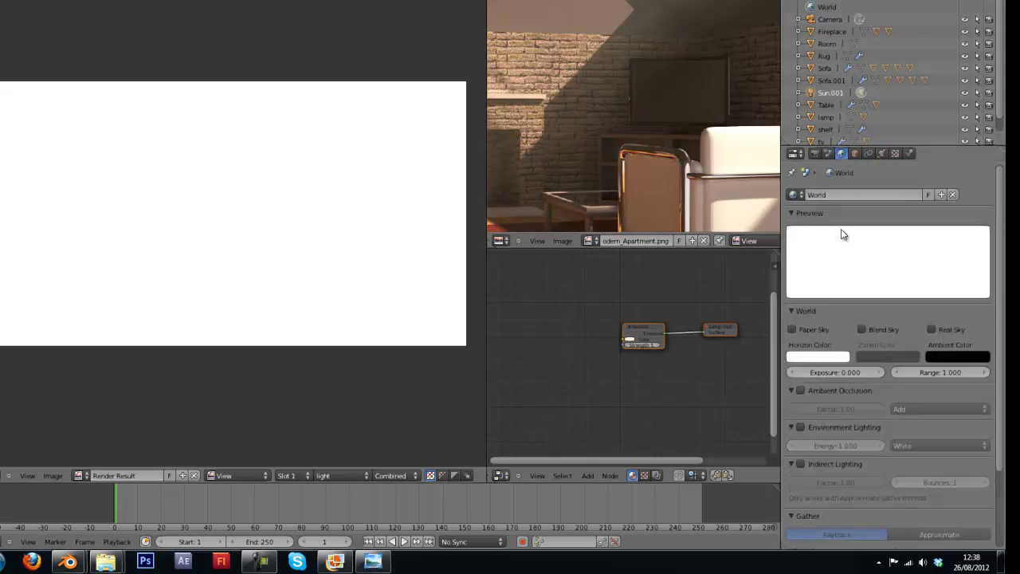
left_click(821, 356)
left_click_drag(892, 255, 896, 310)
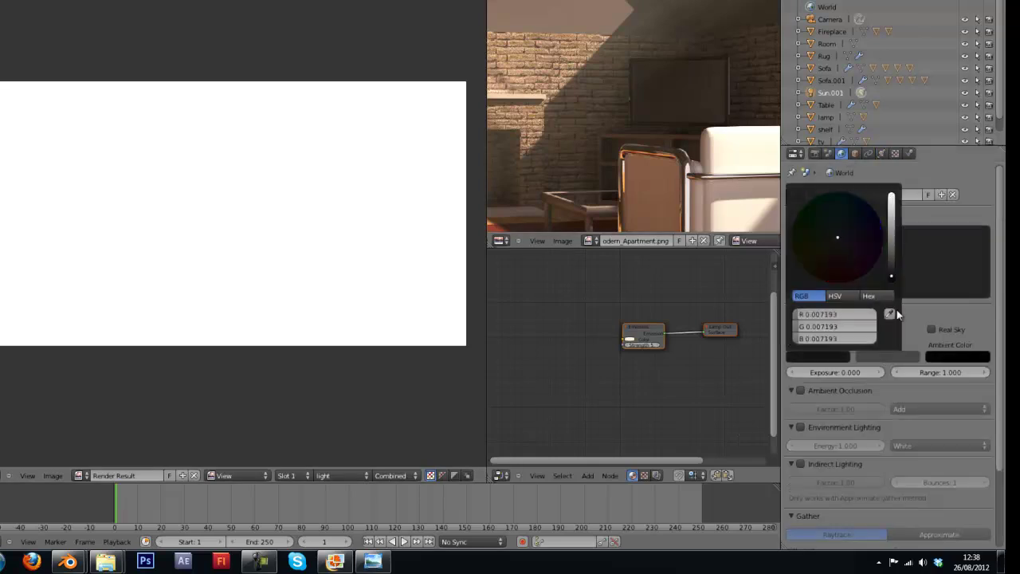
key("F12")
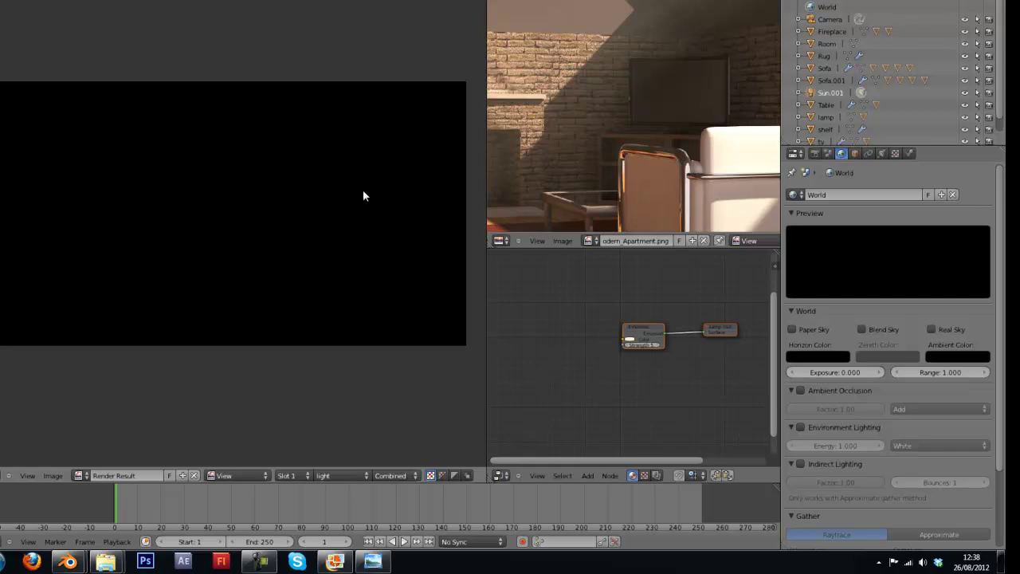
Enable the spot lamp's Halo with an intensity of 1, set the lamp energy to 1 and render the camera view.
left_click(881, 154)
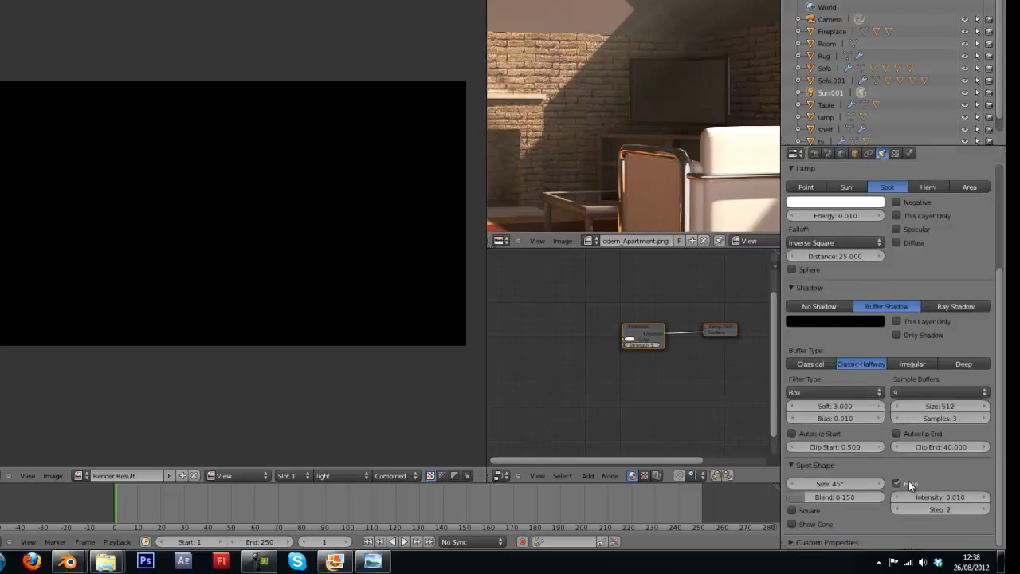
left_click(916, 496)
type("1")
key("Return")
scroll(908, 422, "up", 3)
left_click(836, 290)
type("1")
key("Return")
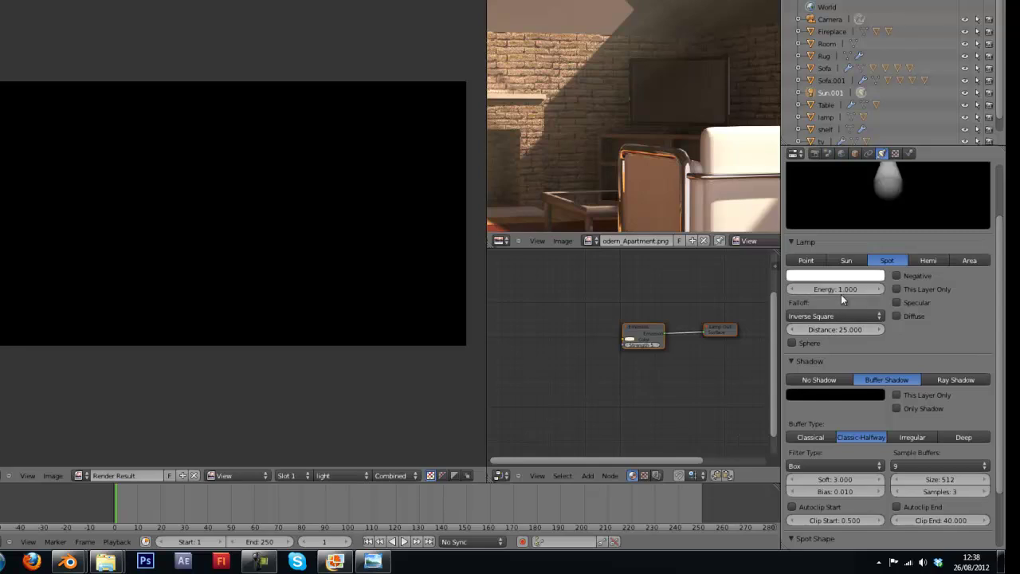
key("F12")
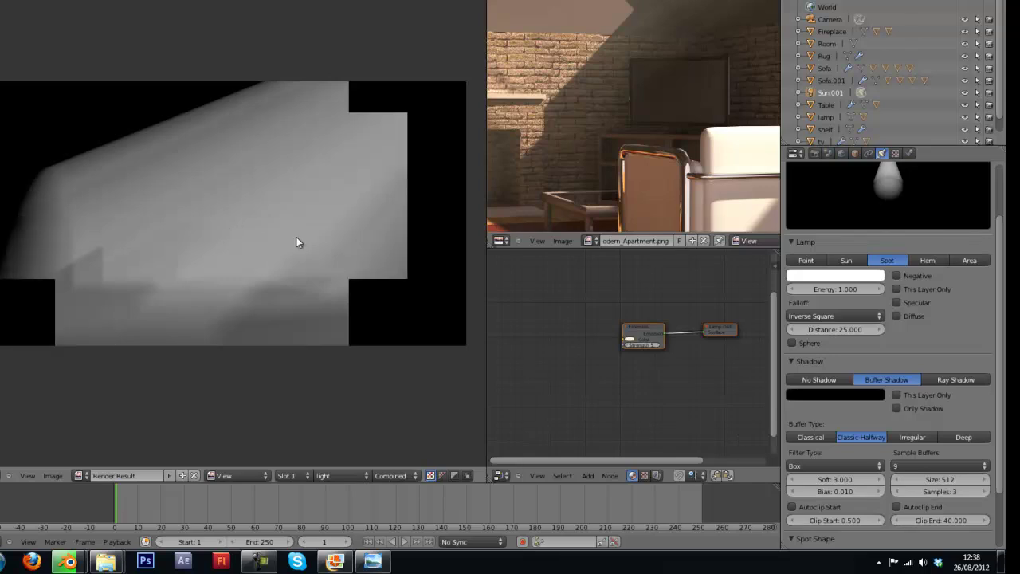
scroll(296, 271, "down", 2)
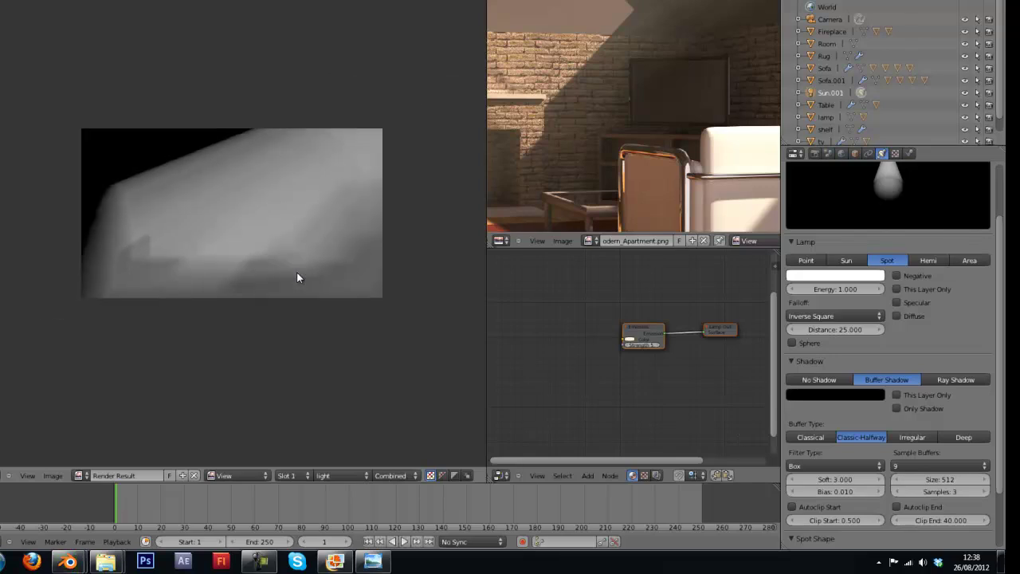
scroll(296, 271, "up", 2)
scroll(297, 271, "down", 1)
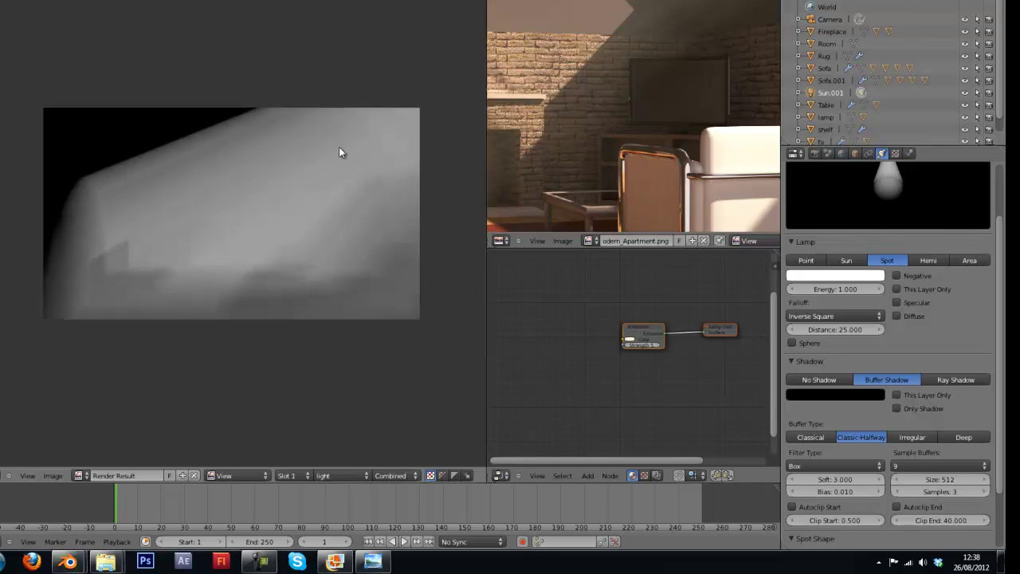
Move the spot lamp farther up and away from the apartment along its light direction.
key("Escape")
key("KP_0")
scroll(344, 144, "down", 3)
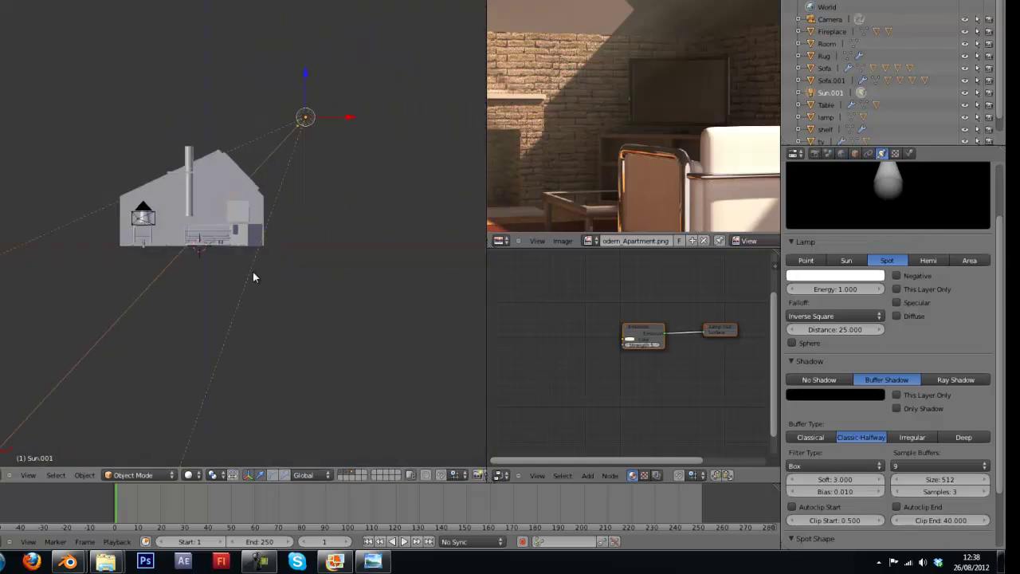
key("g")
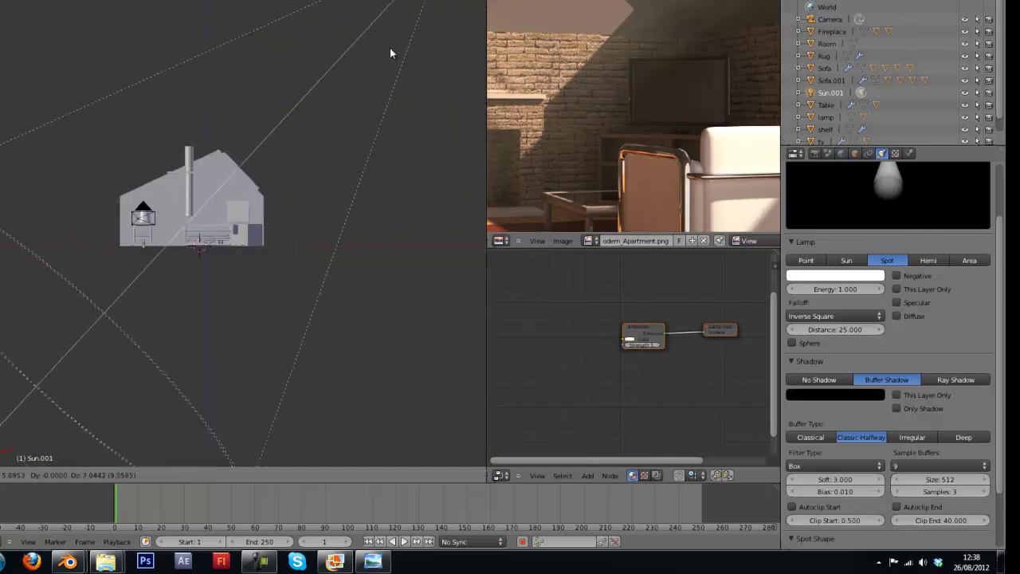
left_click(404, 34)
key("s")
left_click(345, 237)
Widen the spot size to about 105.5°, raise the lamp's falloff distance to about 114.5 and render the camera view.
scroll(346, 237, "down", 1)
middle_click_drag(345, 237, 263, 288)
scroll(839, 470, "down", 3)
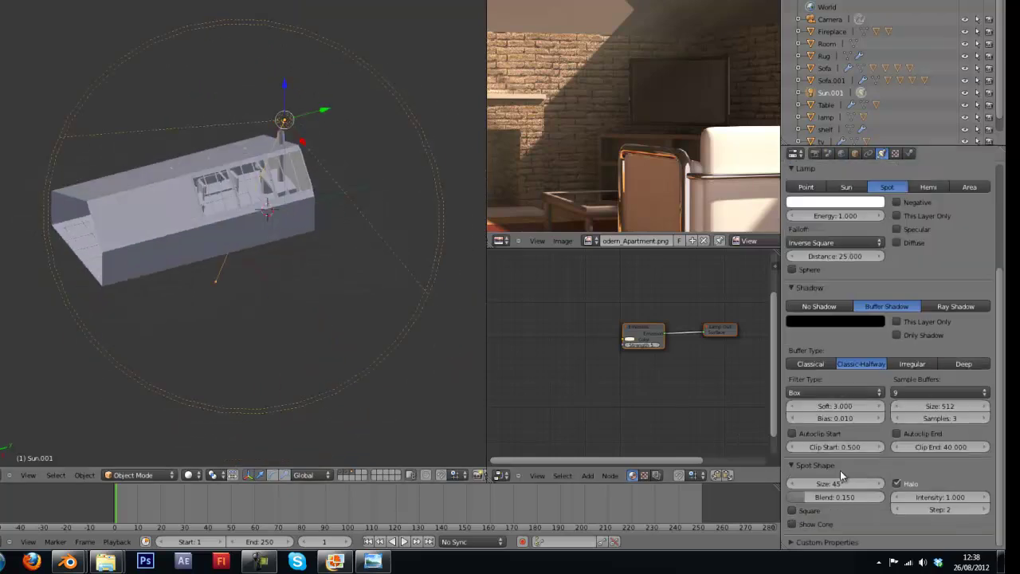
left_click_drag(831, 486, 934, 482)
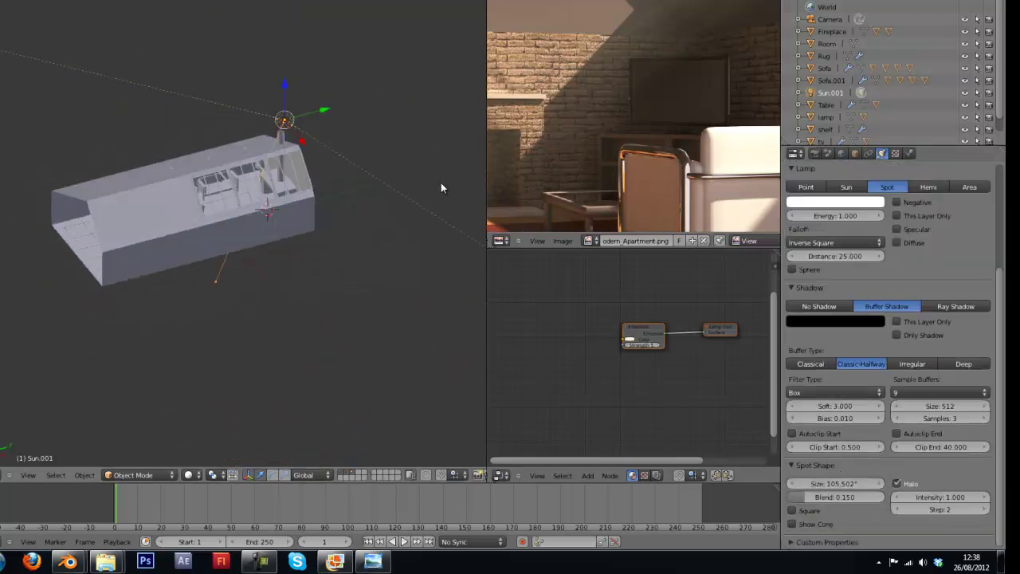
middle_click_drag(441, 182, 564, 137)
scroll(847, 466, "up", 3)
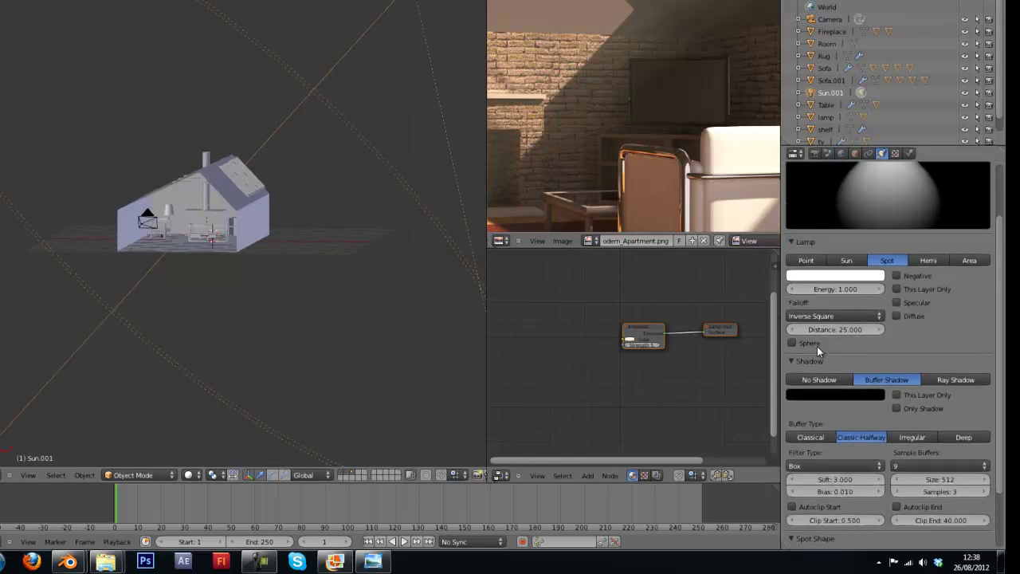
left_click_drag(823, 328, 888, 328)
key("KP_0")
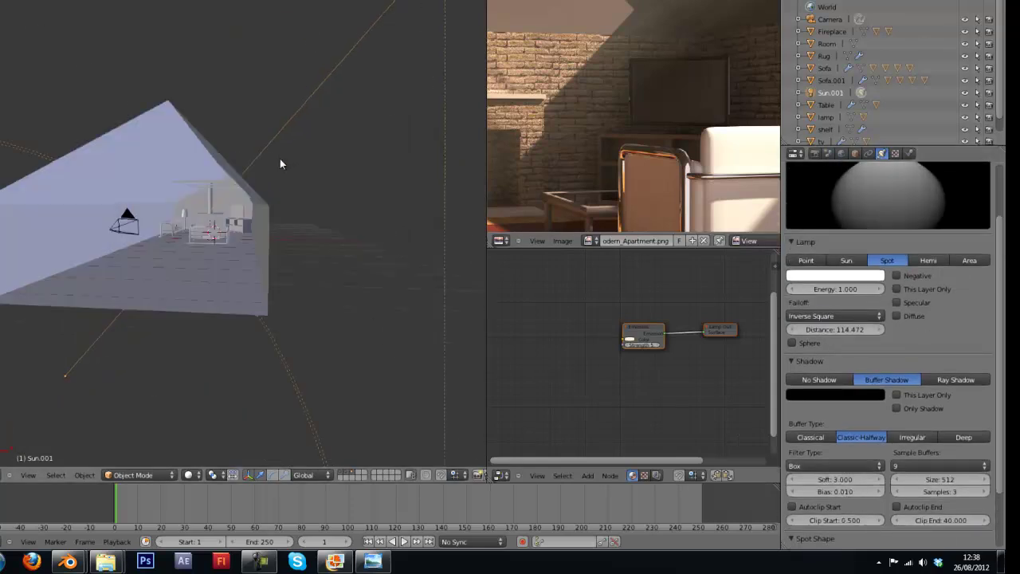
key("F12")
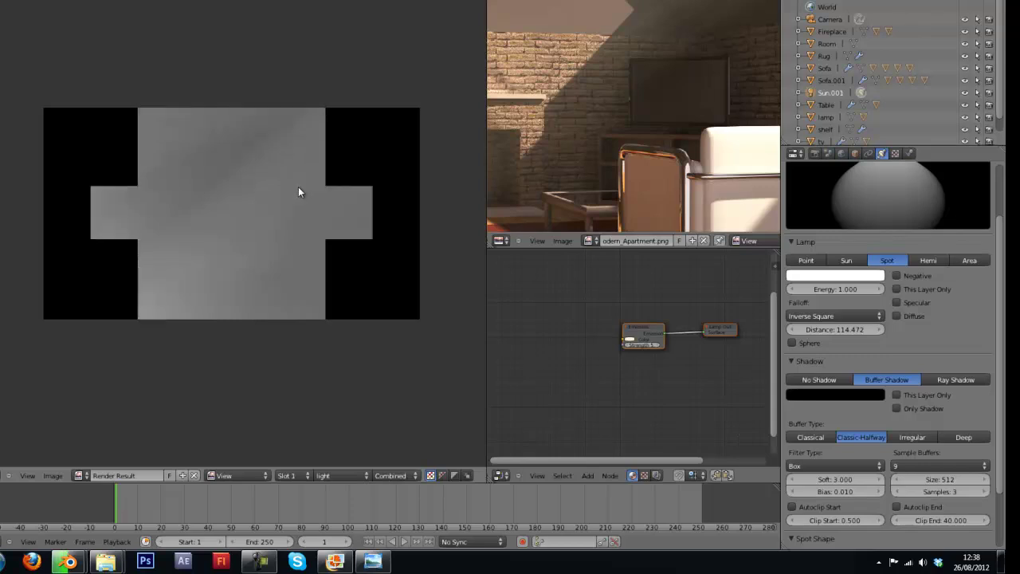
scroll(351, 175, "down", 1)
scroll(350, 166, "up", 2)
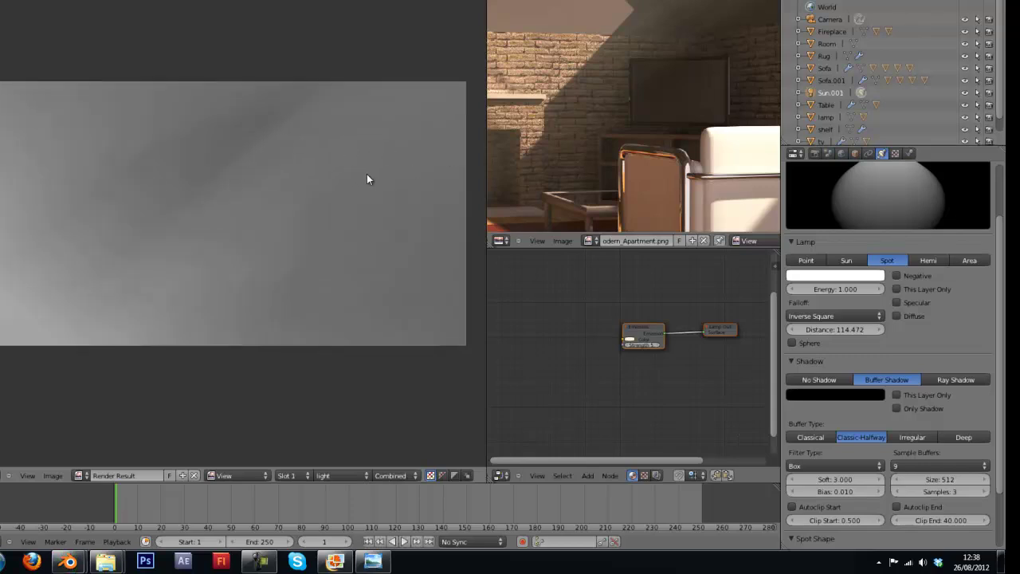
scroll(364, 191, "up", 2)
Set the spot lamp's shadow softness to 1 and render the camera view.
key("Escape")
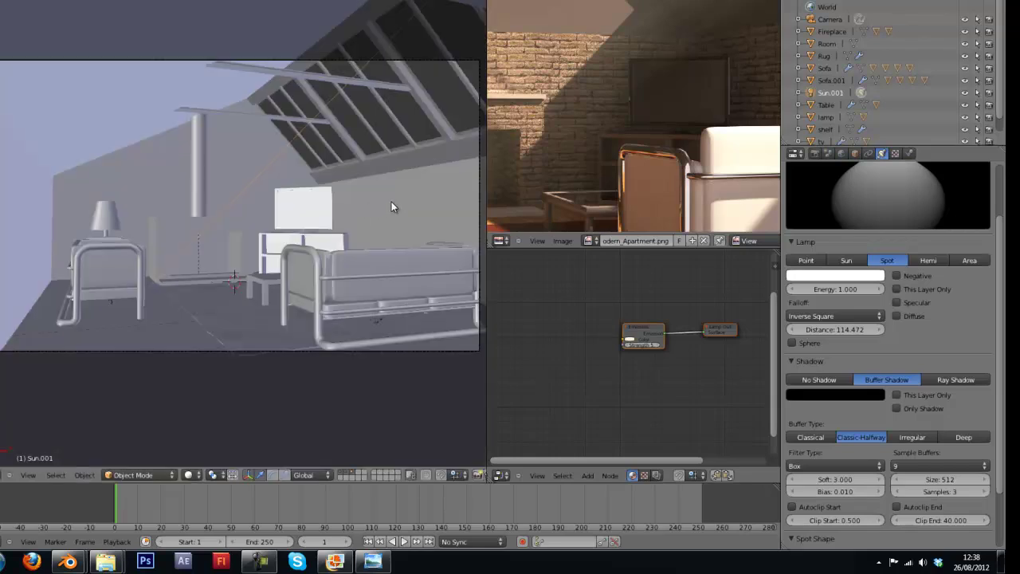
left_click(841, 154)
left_click(814, 154)
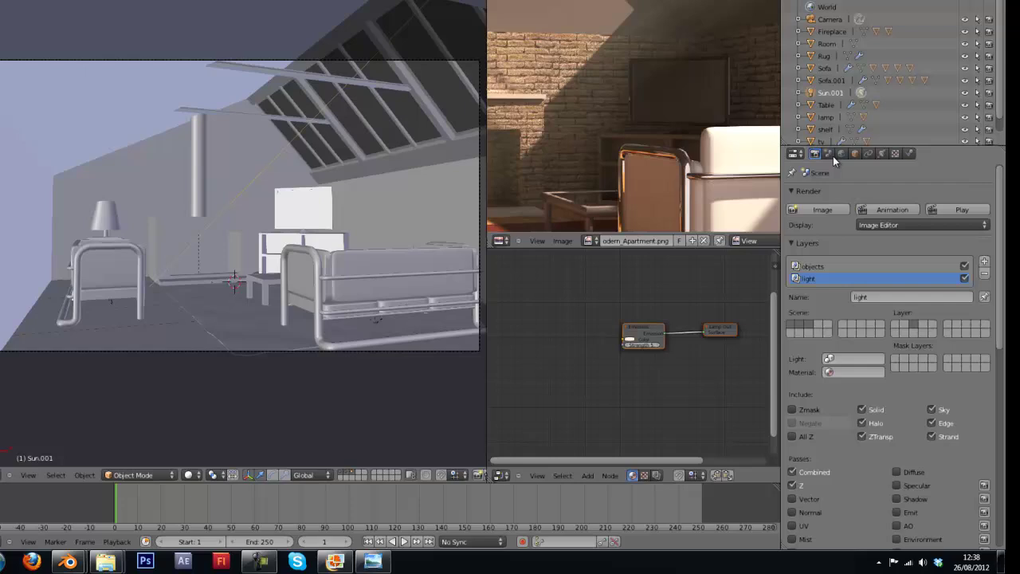
left_click(883, 154)
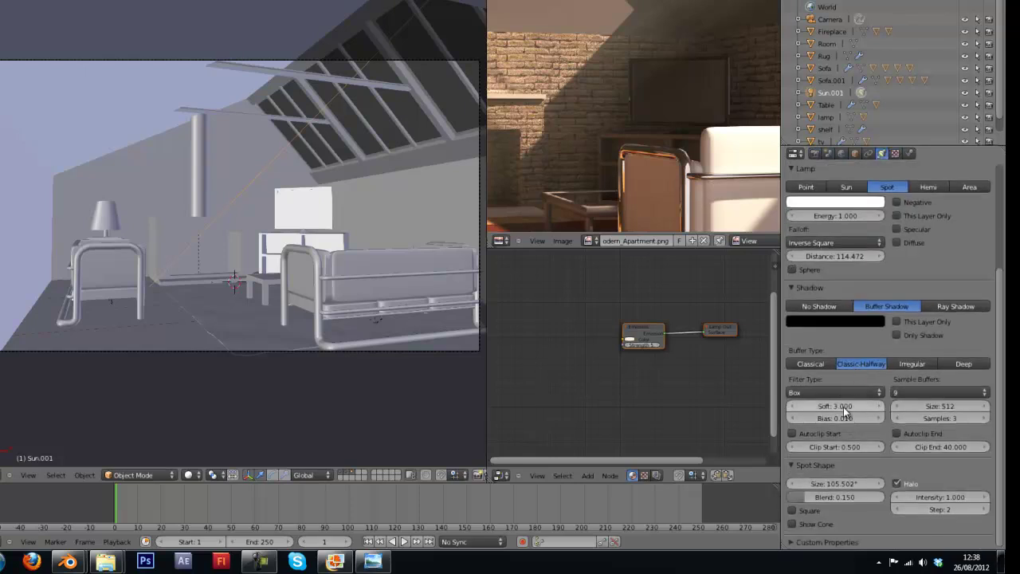
left_click(846, 406)
type("1")
key("Return")
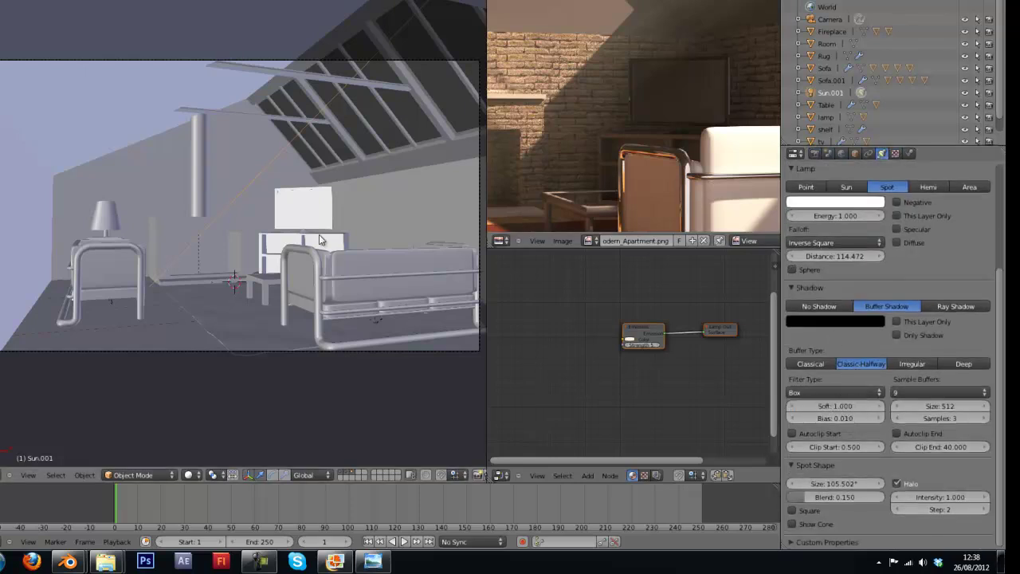
key("F12")
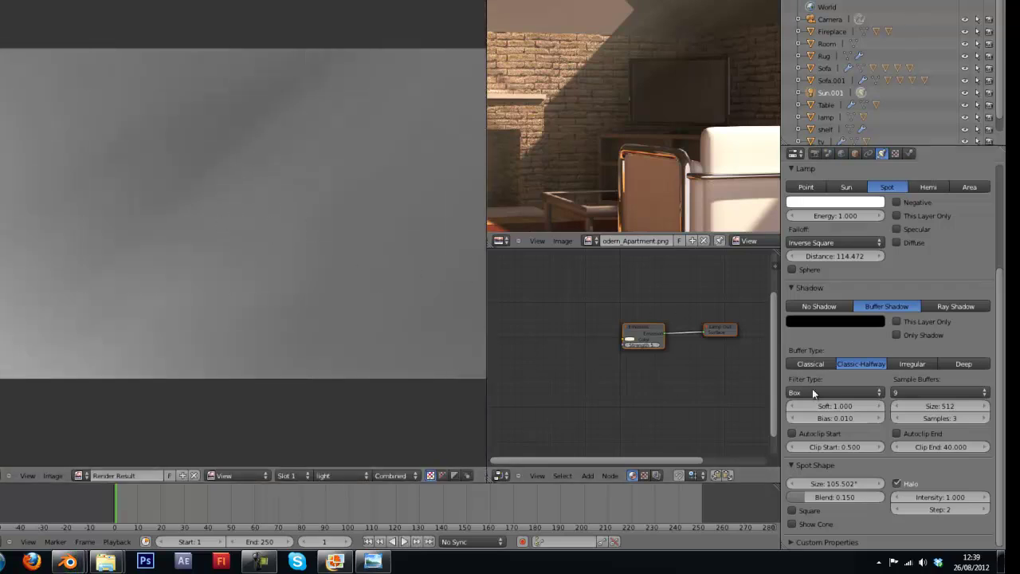
Set the lamp's shadow buffer size to 5000 and the halo step to 12, rendering the camera view after each change.
left_click(948, 405)
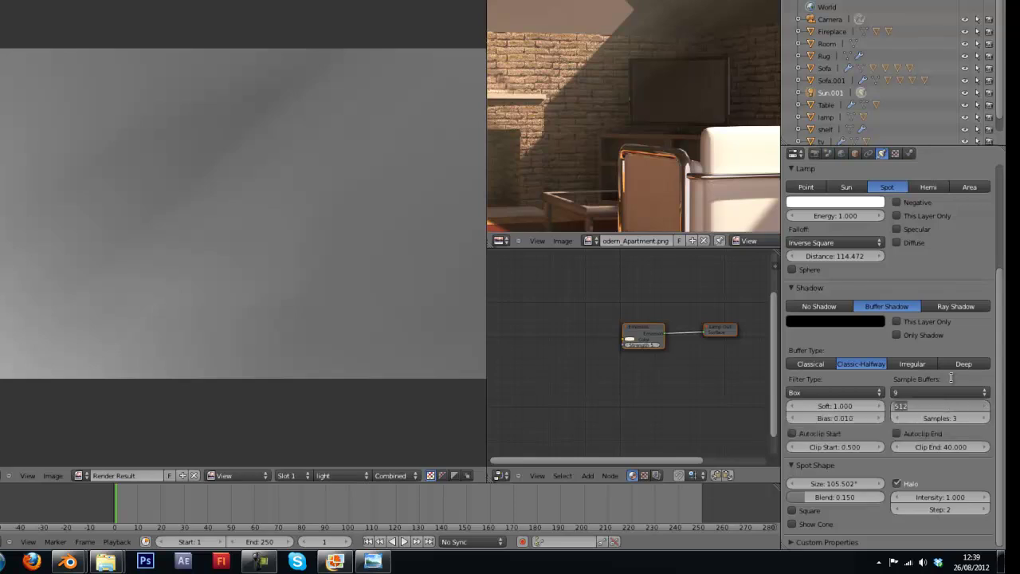
type("5000")
key("Return")
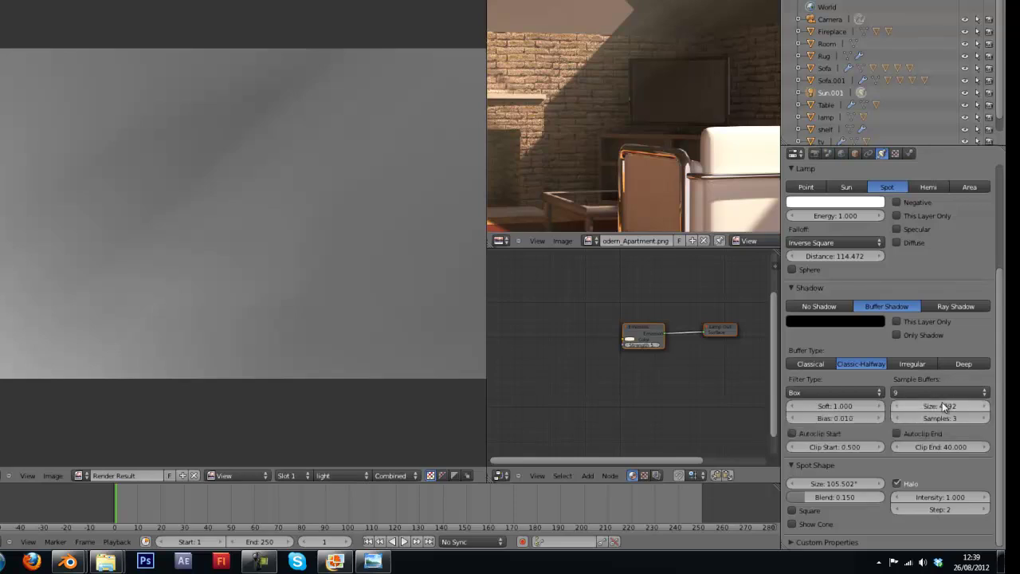
key("F12")
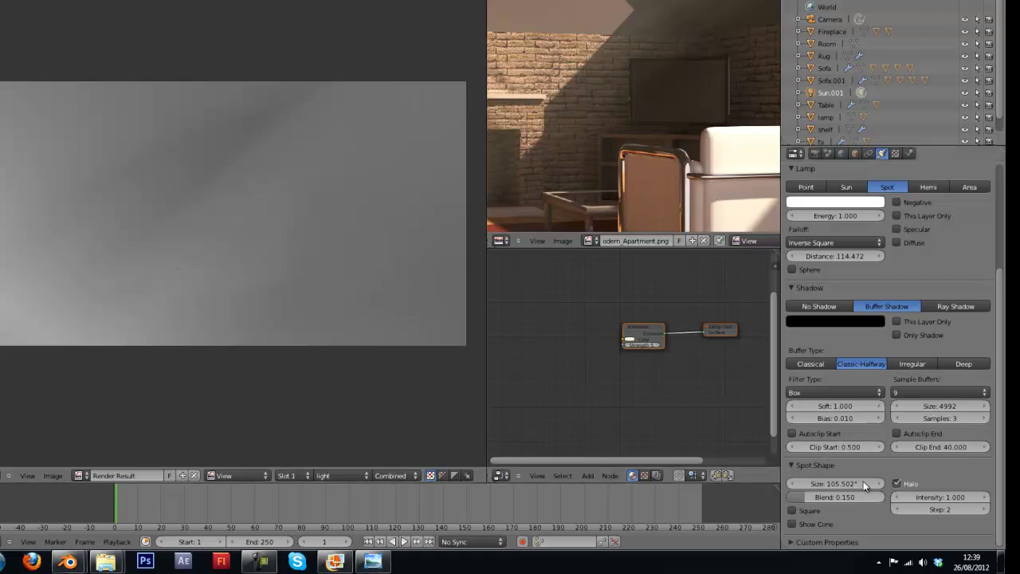
scroll(893, 500, "up", 1)
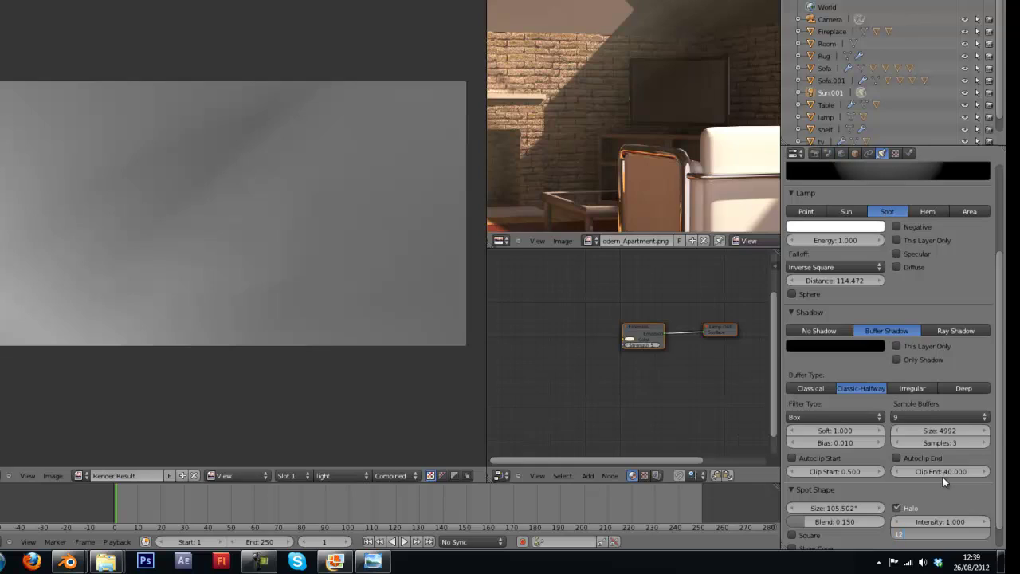
key("F12")
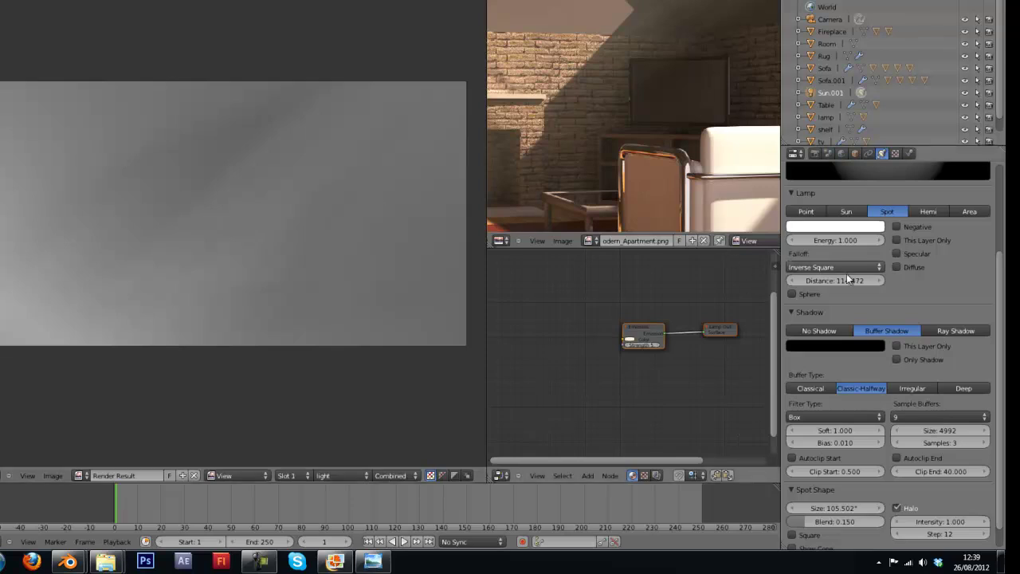
Set the lamp's shadow sample buffers to 1 and render the camera view.
scroll(883, 285, "up", 3)
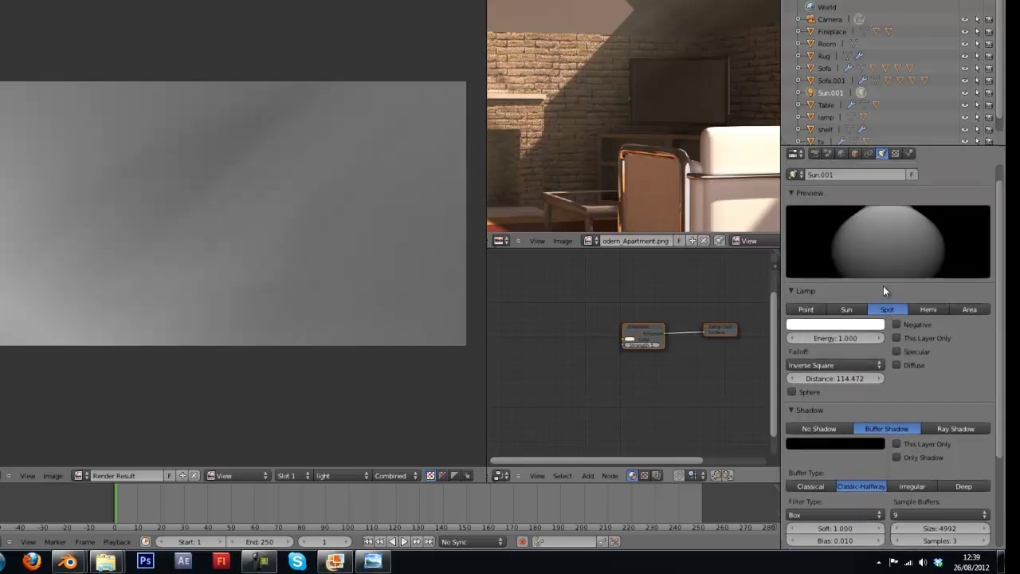
scroll(882, 289, "down", 1)
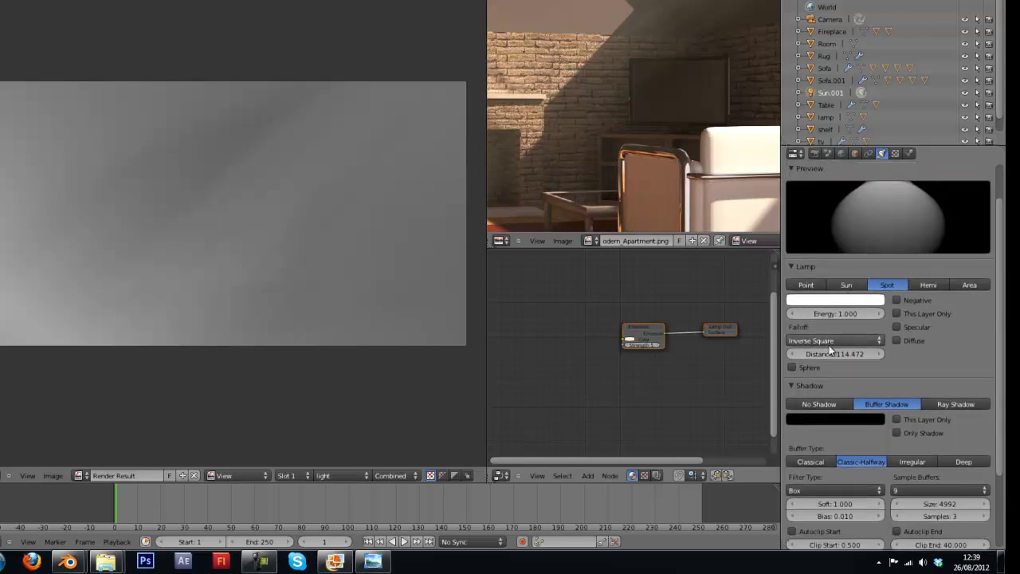
scroll(829, 344, "down", 1)
scroll(829, 345, "down", 3)
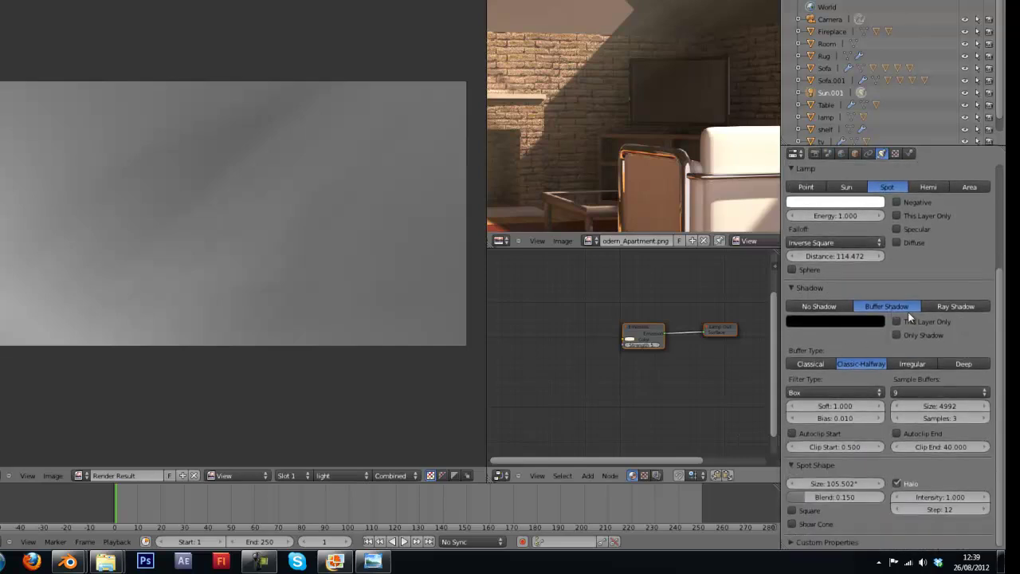
left_click(932, 393)
left_click(932, 380)
key("F12")
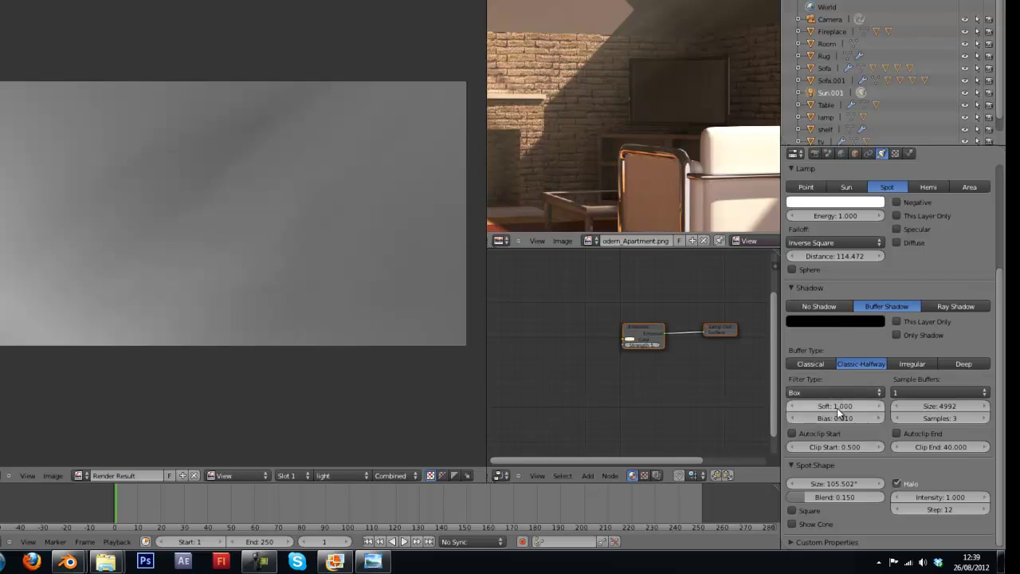
Set the spot lamp's shadow softness to 0.01 and render the camera view.
left_click(838, 407)
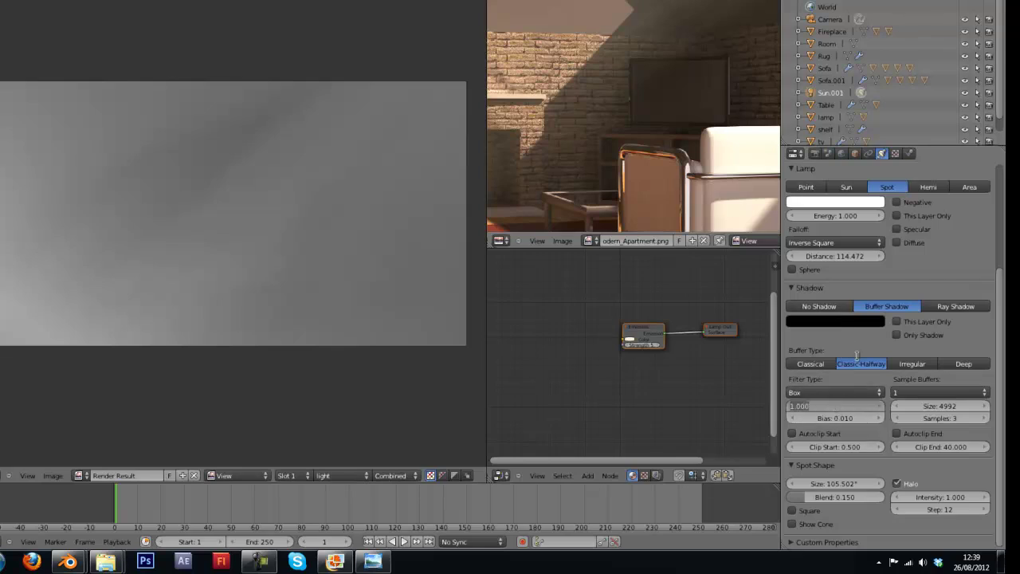
type("0.01")
key("Return")
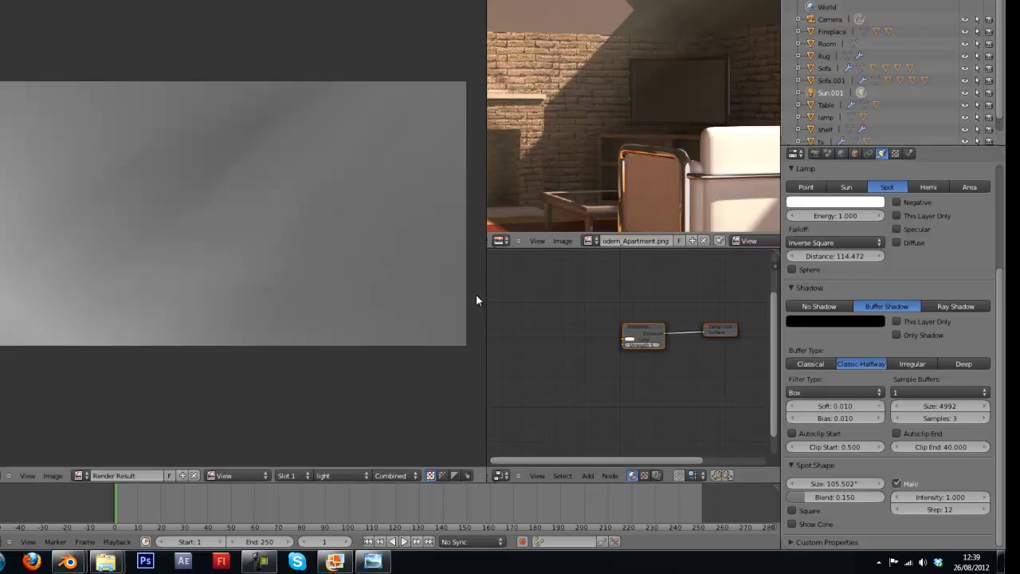
key("F12")
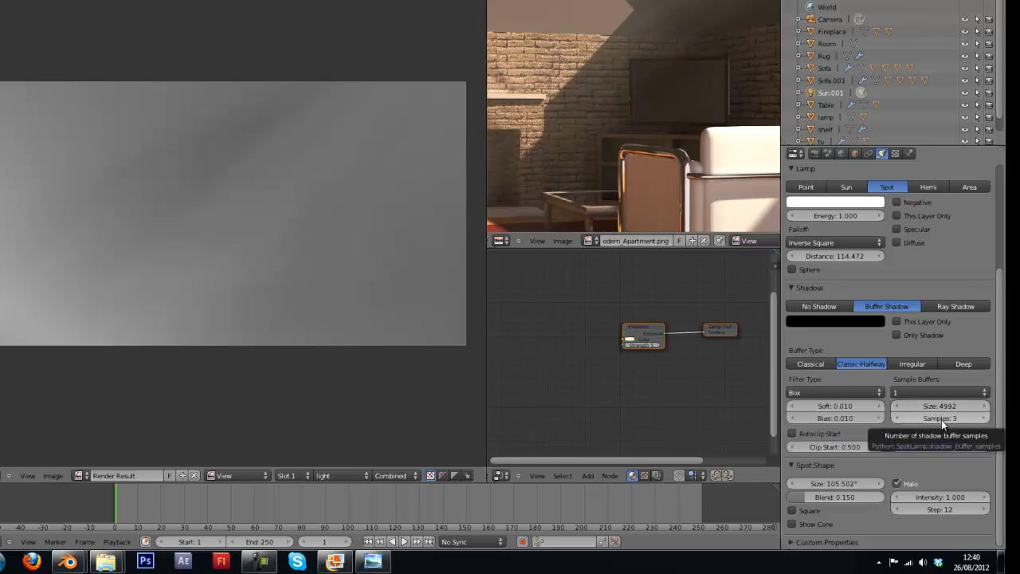
Raise the lamp's shadow buffer samples to 9 and render the camera view.
left_click(984, 418)
left_click(983, 418)
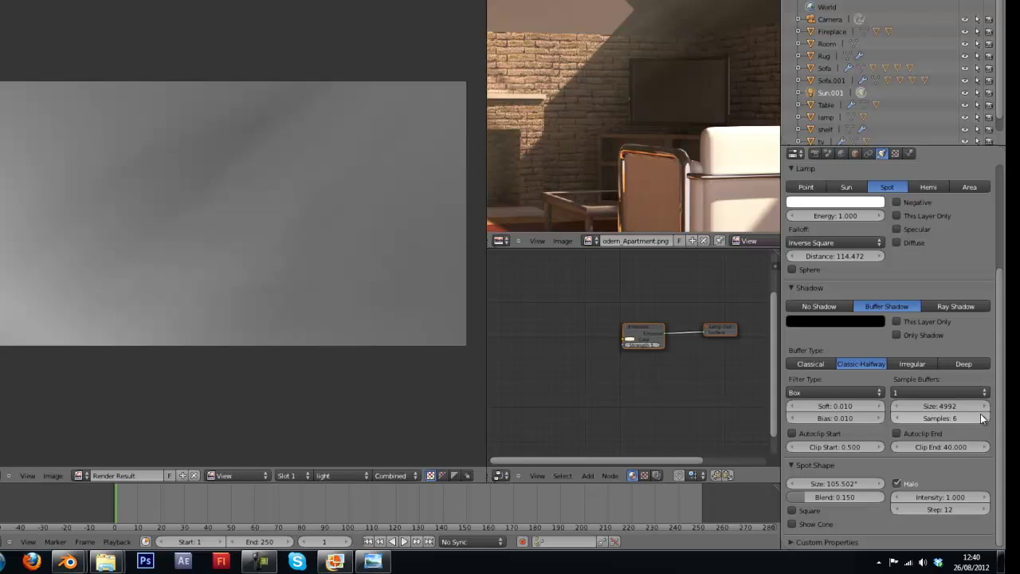
left_click(981, 417)
left_click(982, 418)
left_click(982, 417)
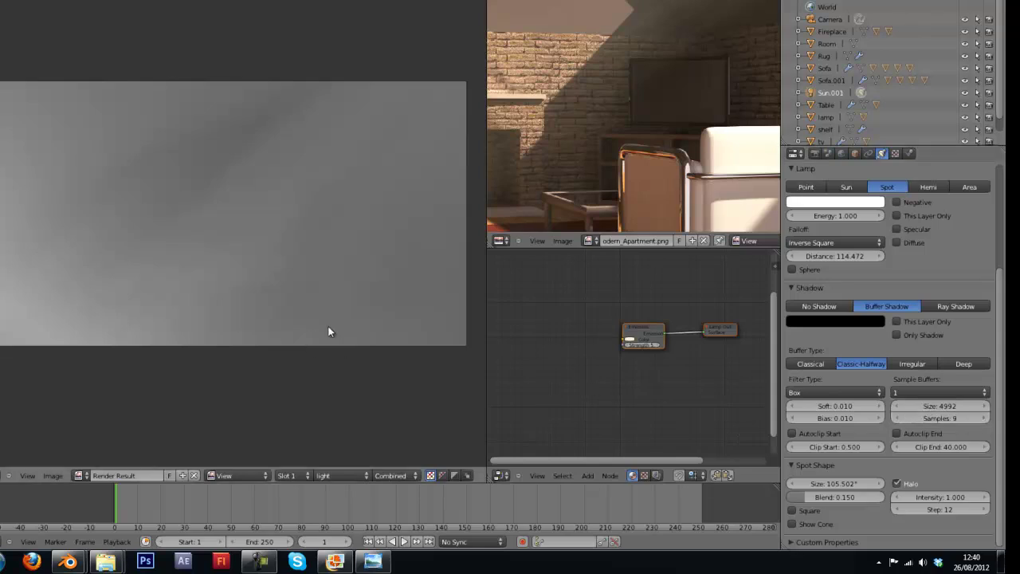
key("F12")
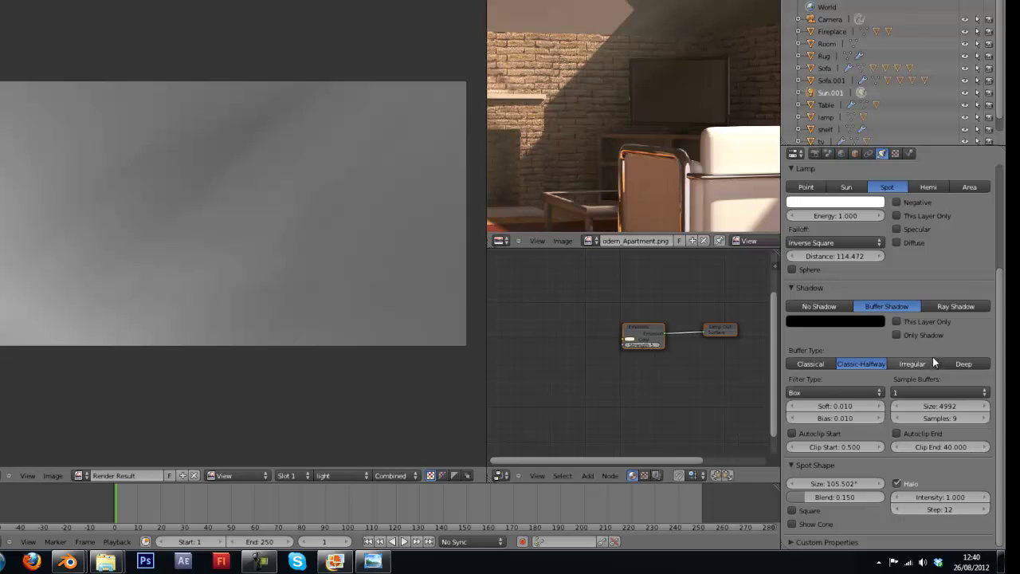
scroll(921, 356, "up", 3)
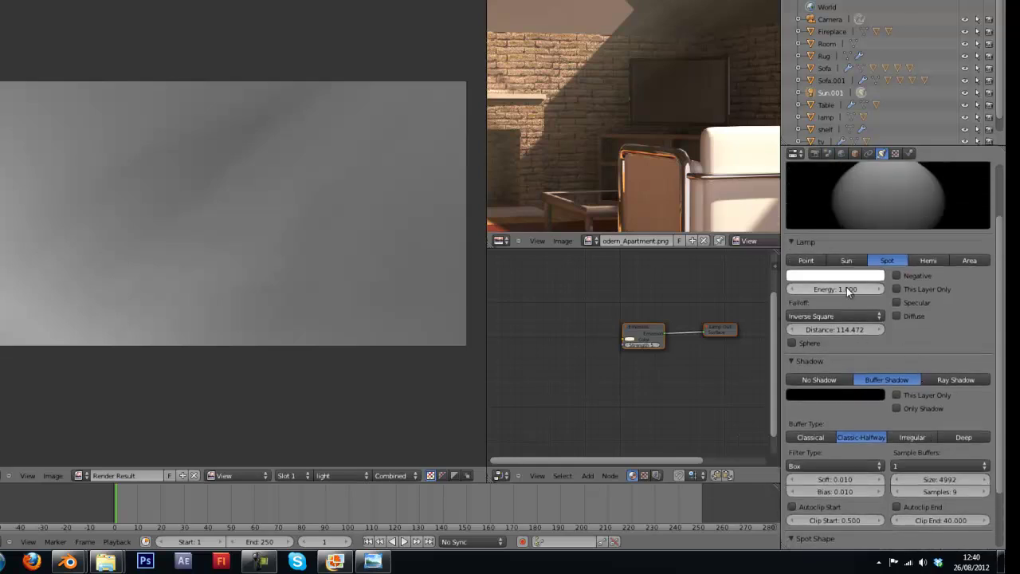
key("Escape")
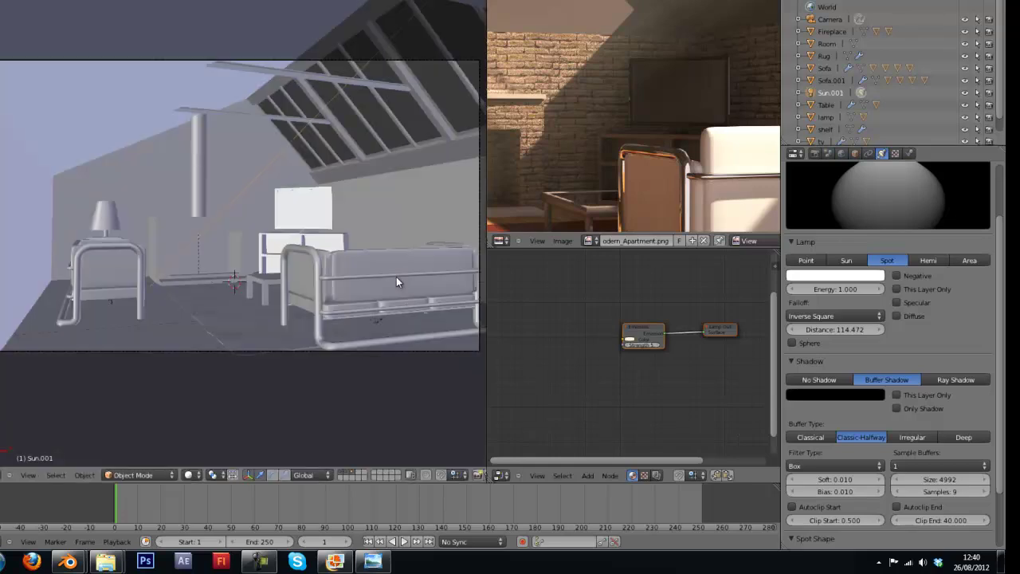
Move the spot lamp toward the chimney end of the building, re-aim it at the roof windows and render the camera view.
key("KP_7")
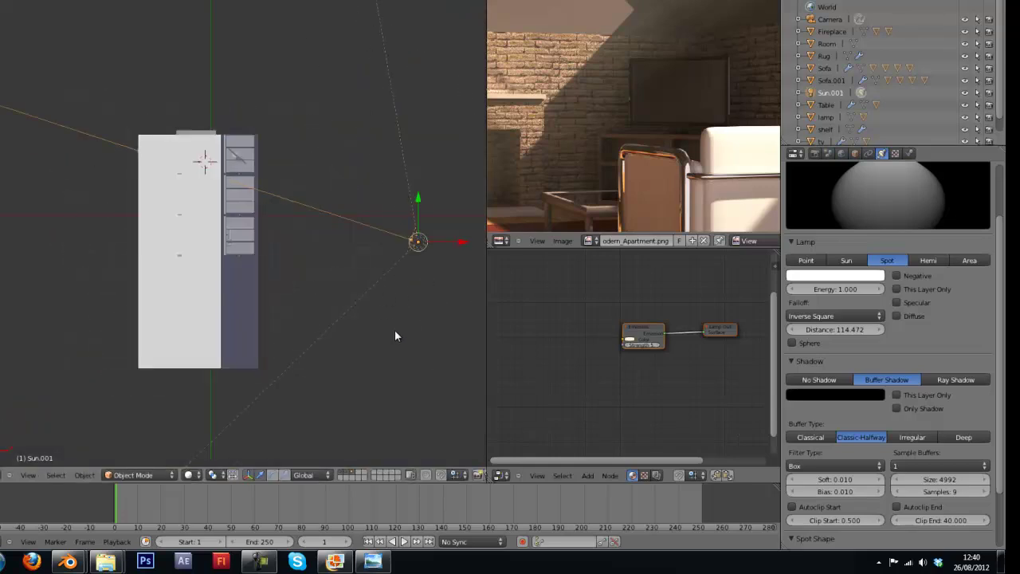
key("r")
right_click(436, 278)
key("ctrl+a")
key("Escape")
key("g")
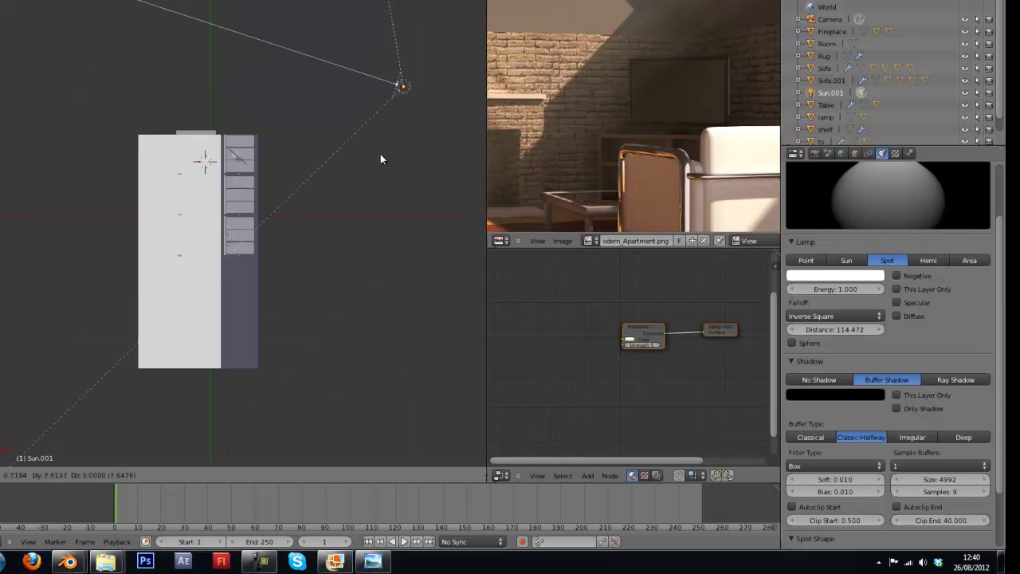
left_click(433, 262)
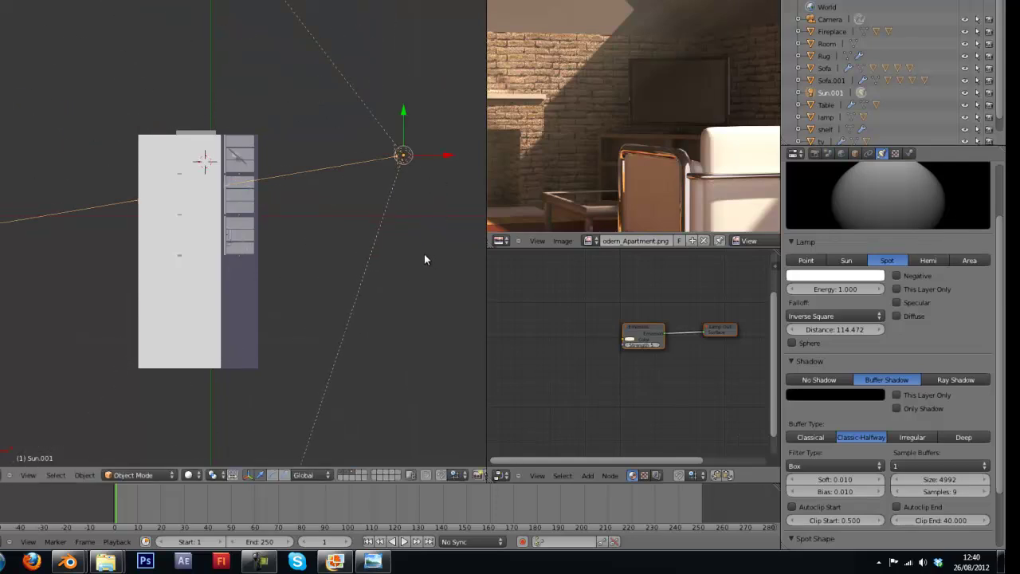
key("F12")
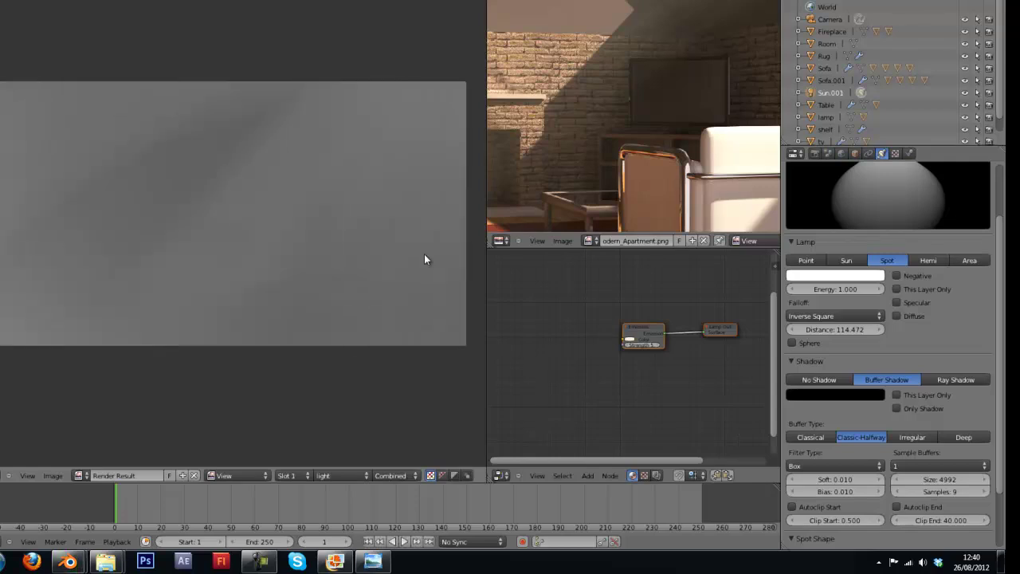
key("Escape")
Try scaling the spot lamp down in the front view.
key("KP_1")
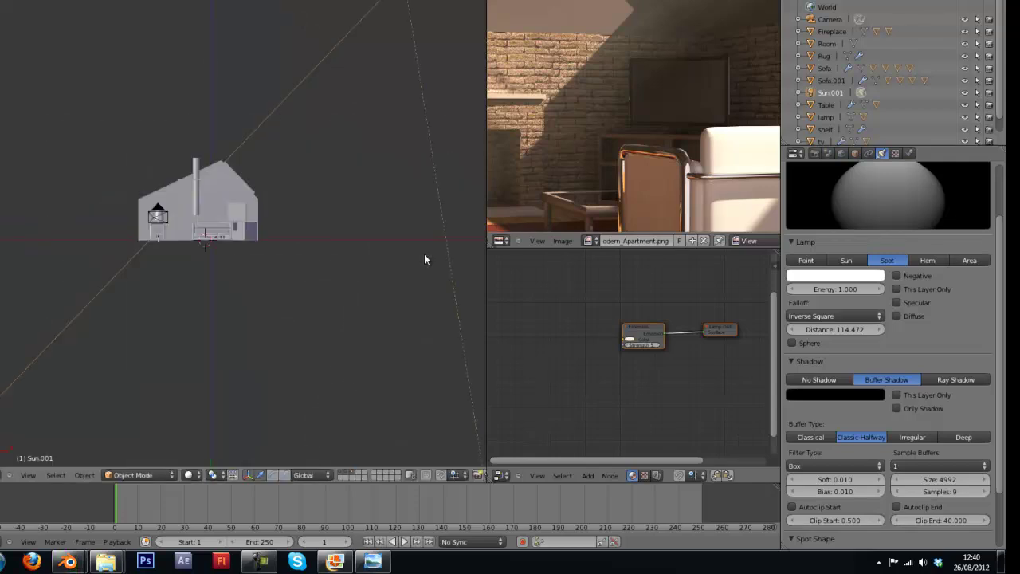
key("s")
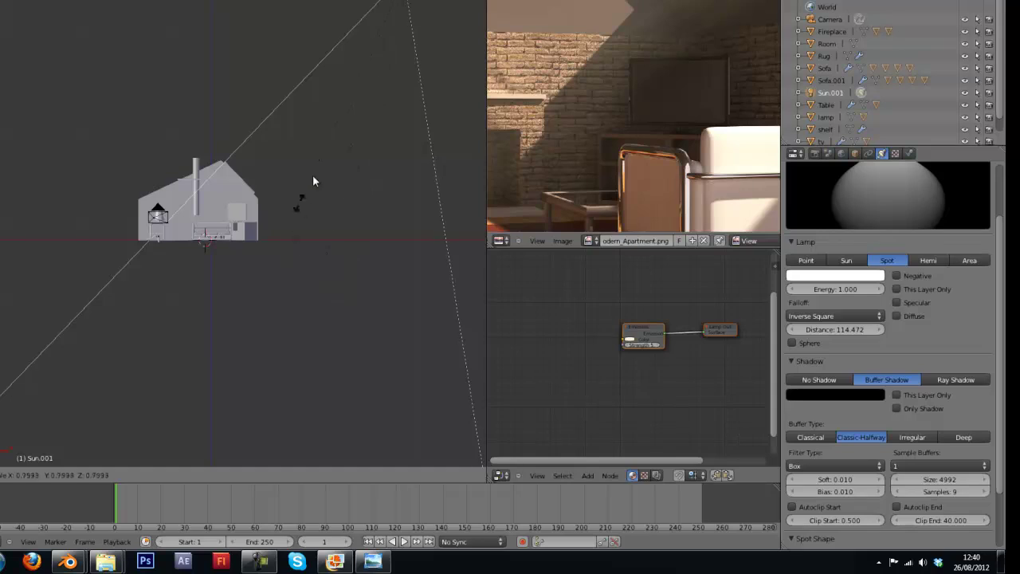
left_click(347, 170)
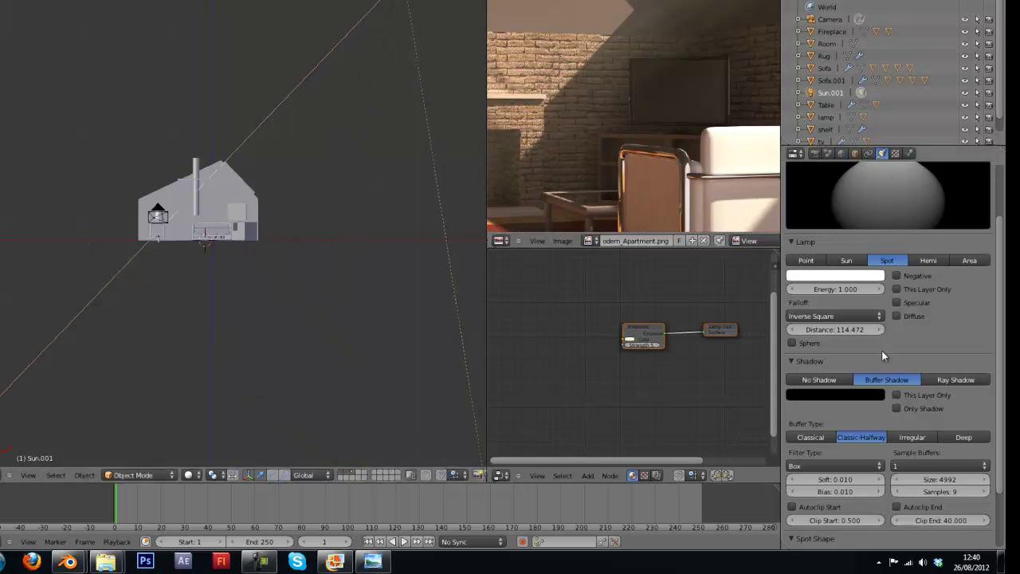
Narrow the lamp's spot size to about 35.7° and render the camera view.
scroll(857, 502, "down", 3)
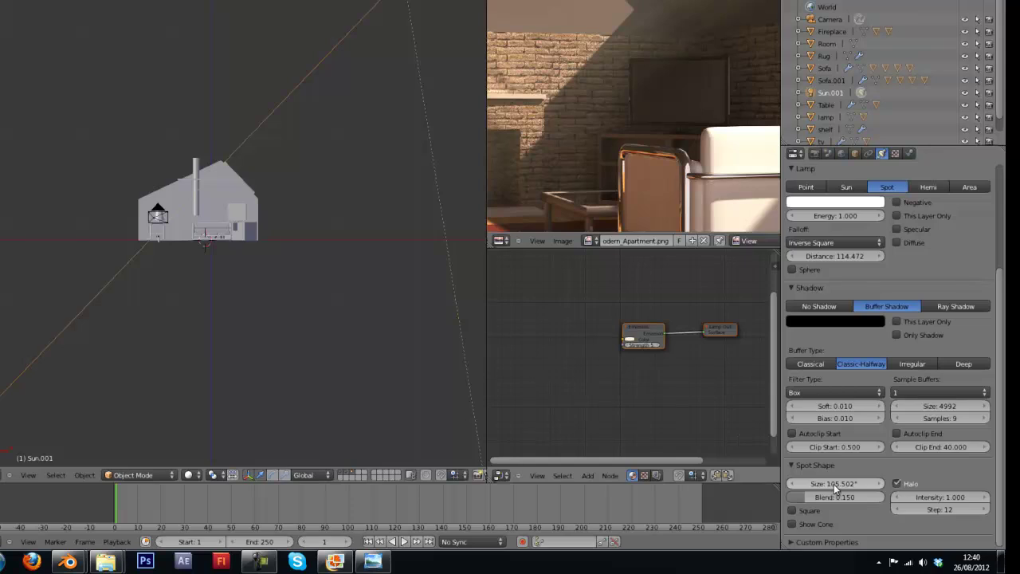
left_click_drag(833, 484, 818, 485)
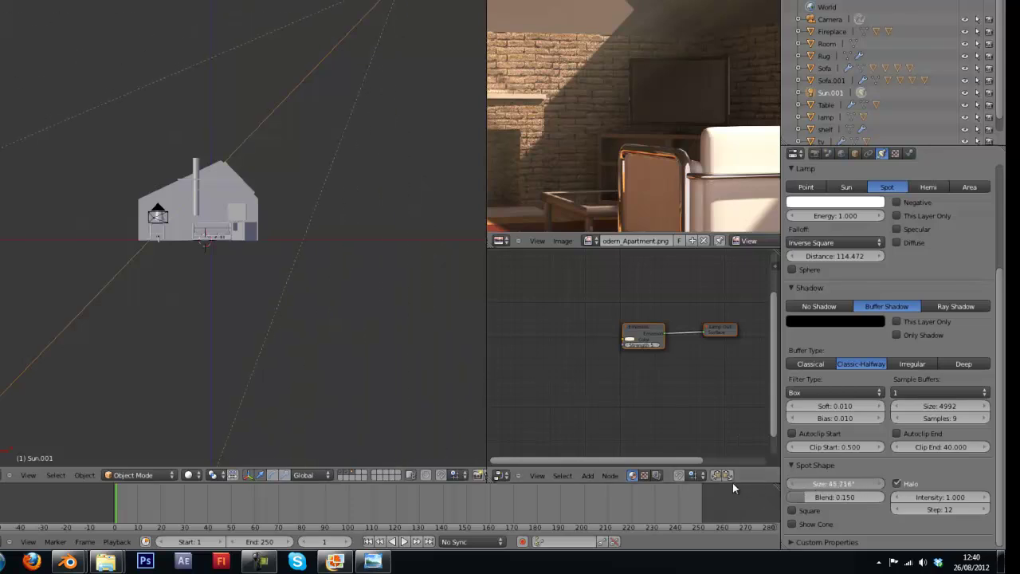
left_click_drag(732, 483, 718, 477)
key("F12")
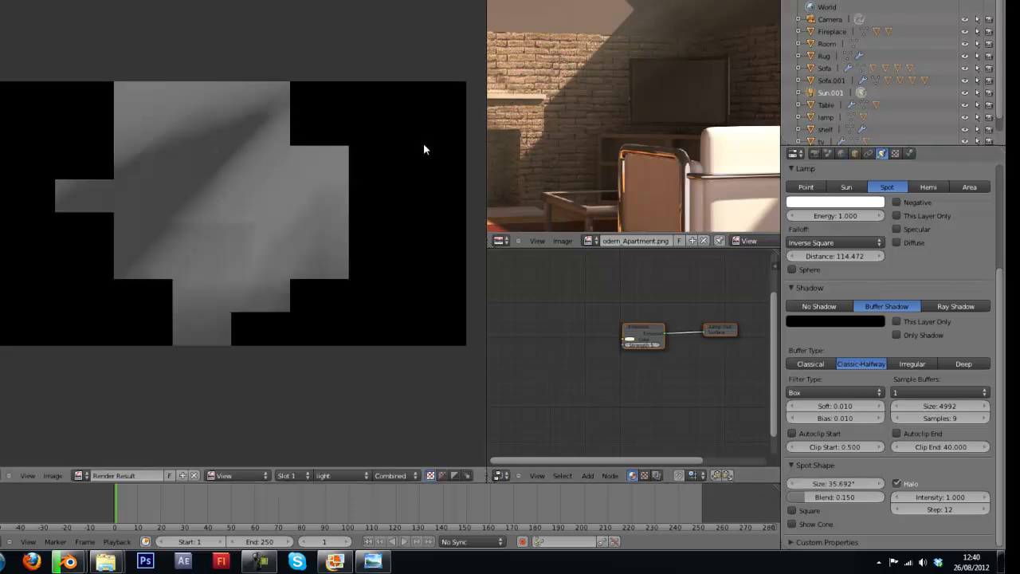
key("Escape")
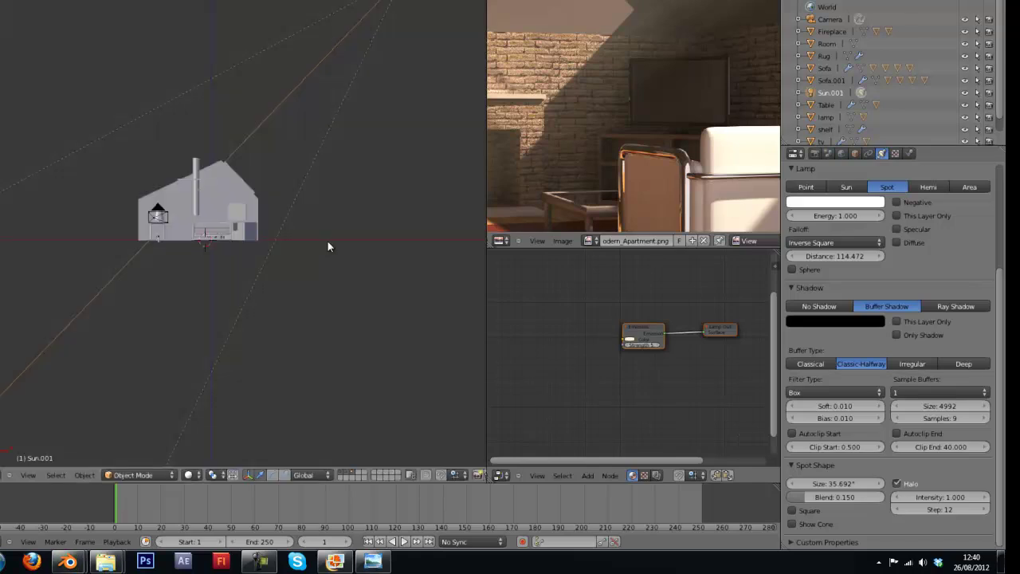
Try clearing the spot lamp's rotation and undo back to its earlier position and aim.
key("KP_7")
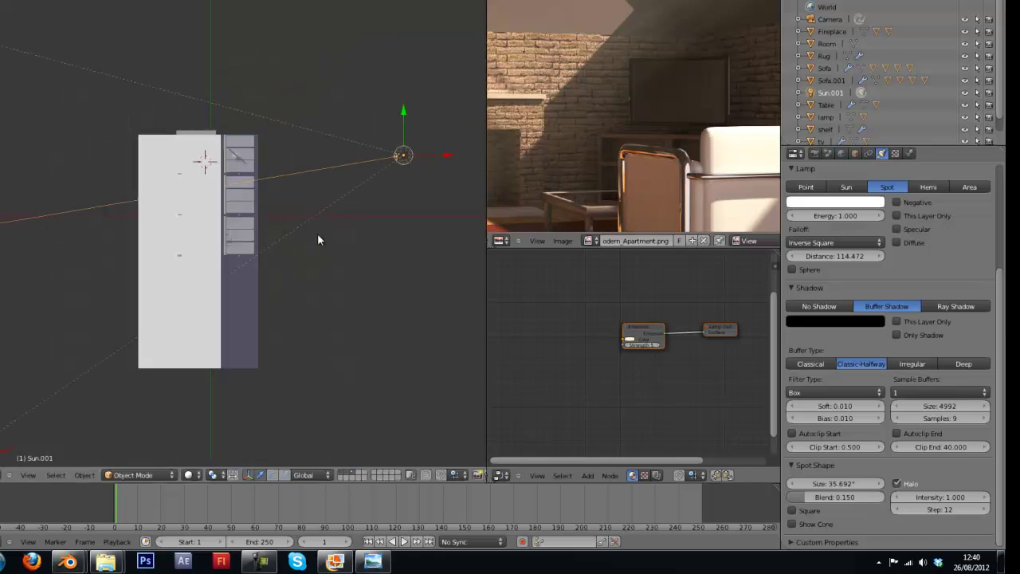
key("alt+r")
scroll(340, 182, "down", 5)
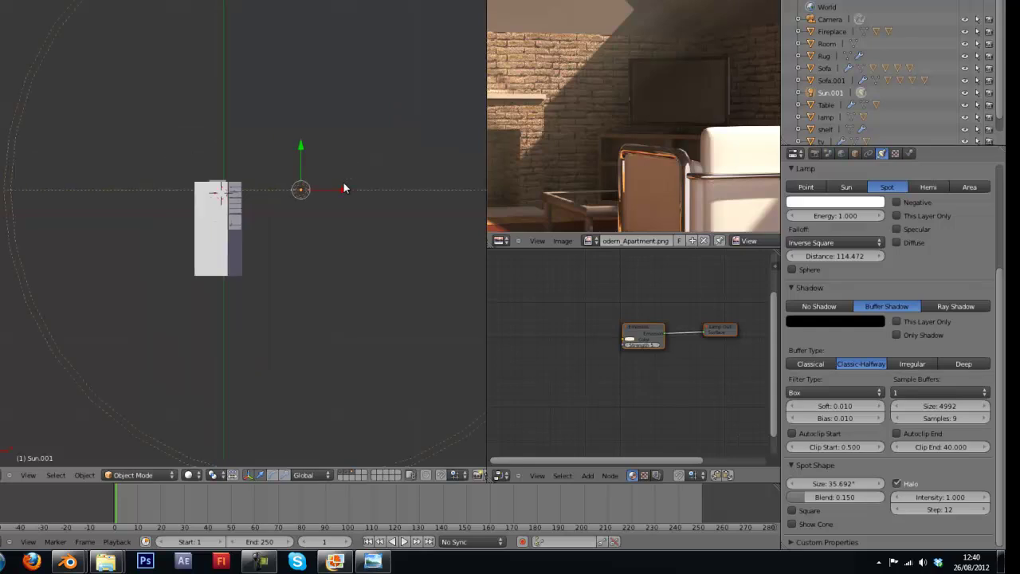
middle_click_drag(344, 182, 342, 107)
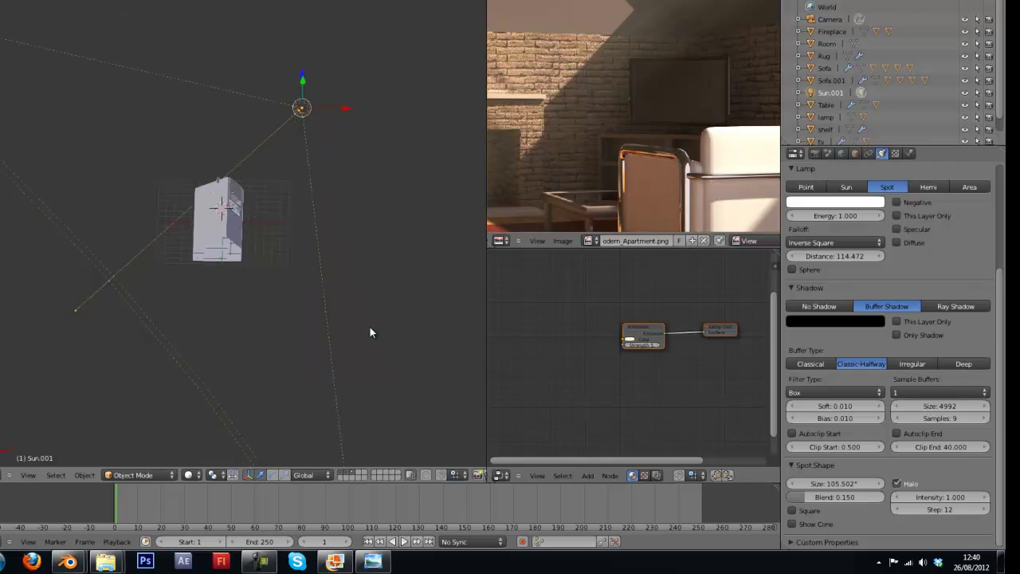
middle_click_drag(371, 332, 796, 435)
Narrow the lamp's spot size to about 44.6° so the cone fits the building closely, and render the camera view.
left_click_drag(830, 486, 780, 475)
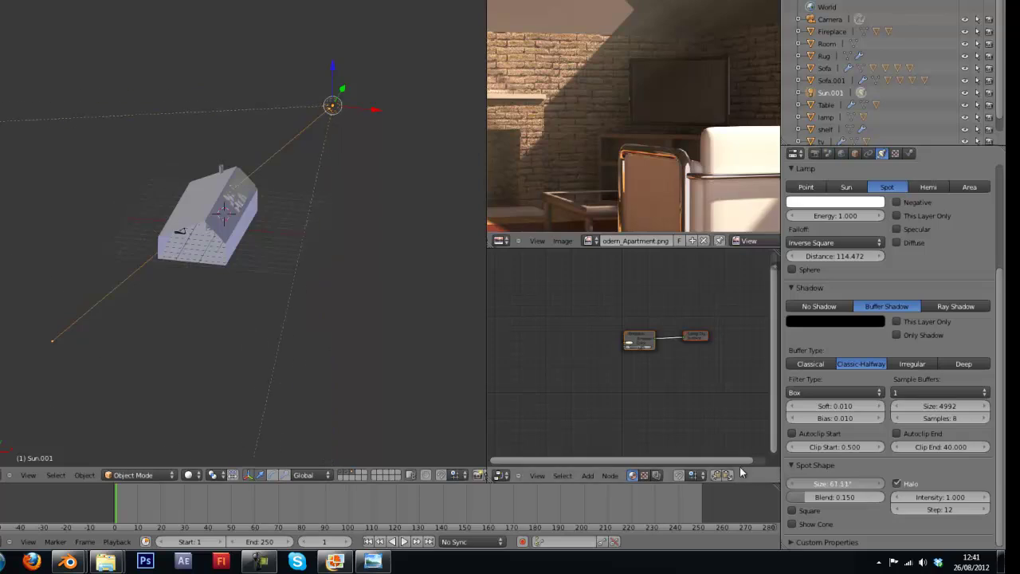
middle_click_drag(368, 314, 764, 453)
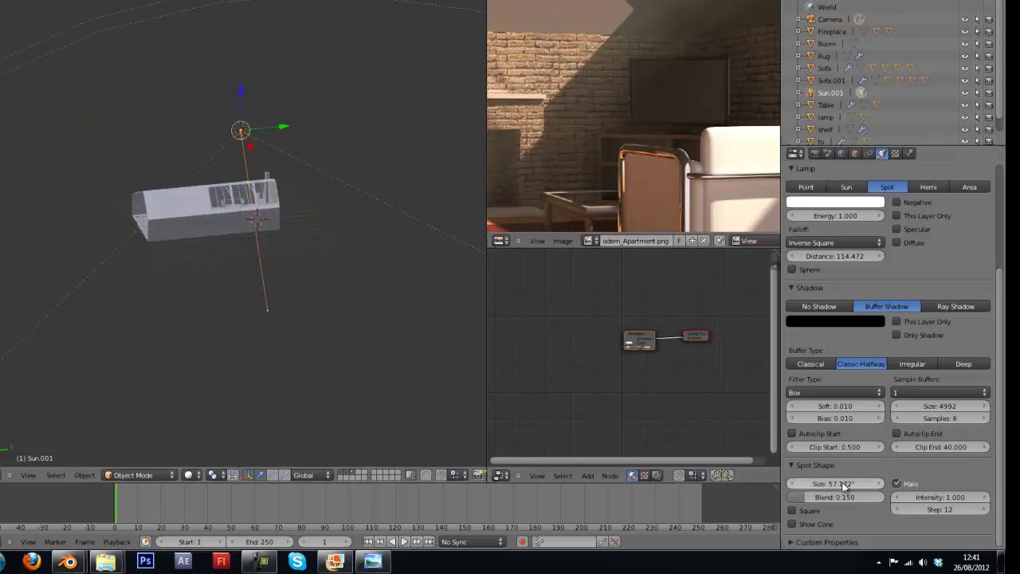
left_click_drag(837, 482, 805, 483)
key("F12")
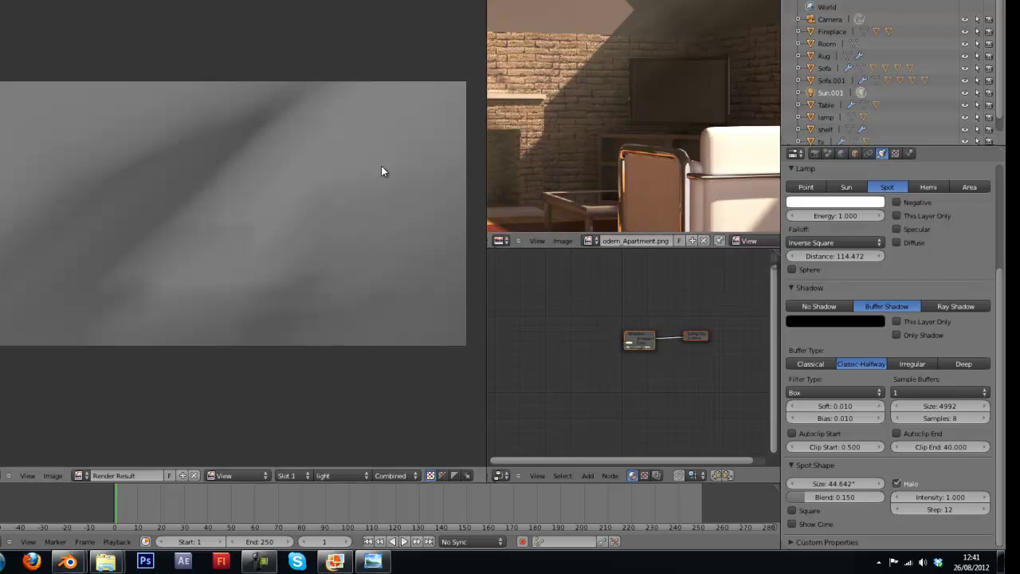
key("Escape")
Reduce the lamp's falloff distance to about 20 and render the camera view.
middle_click_drag(370, 224, 320, 140)
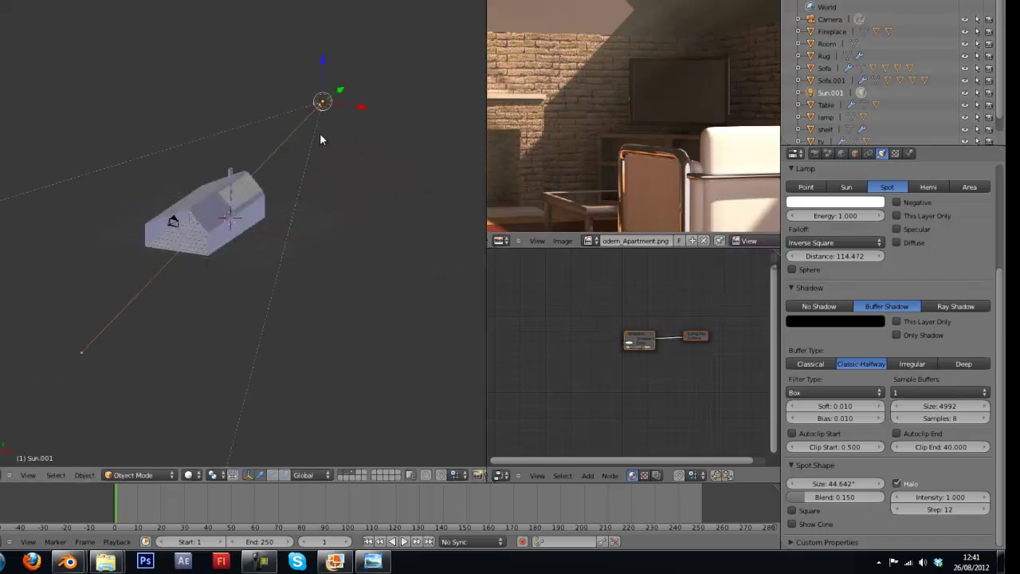
key("KP_1")
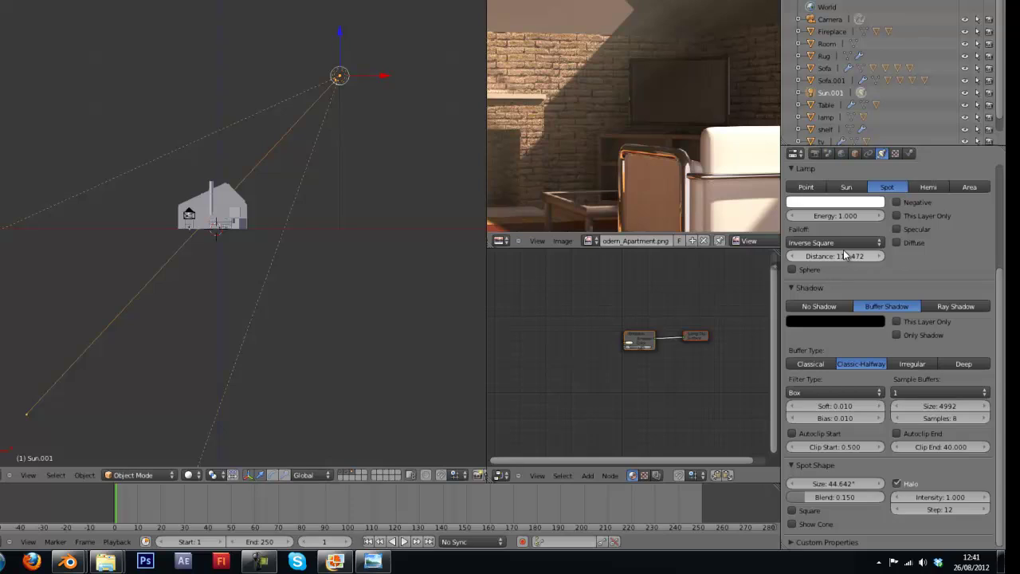
left_click_drag(843, 249, 709, 252)
key("F12")
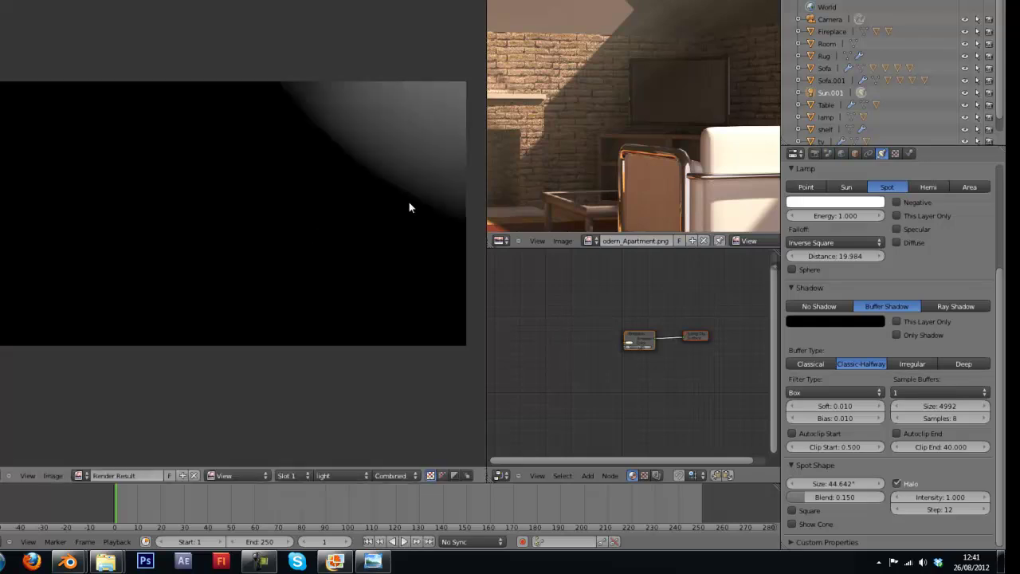
key("Escape")
Raise the lamp's falloff distance to about 32 and on to about 38.9, rendering the camera view after each change.
left_click_drag(835, 256, 903, 257)
key("F12")
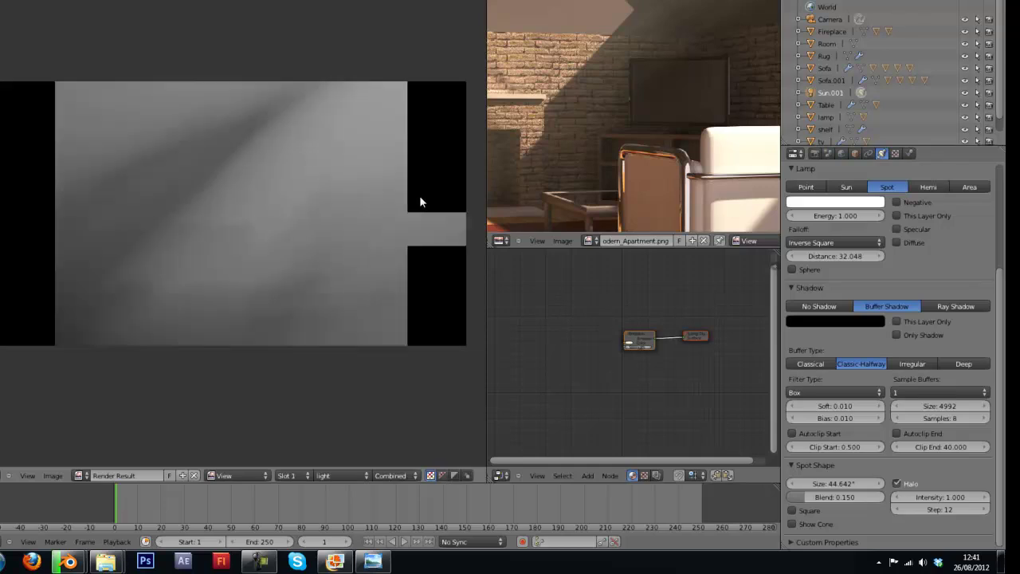
left_click_drag(834, 254, 868, 255)
key("F12")
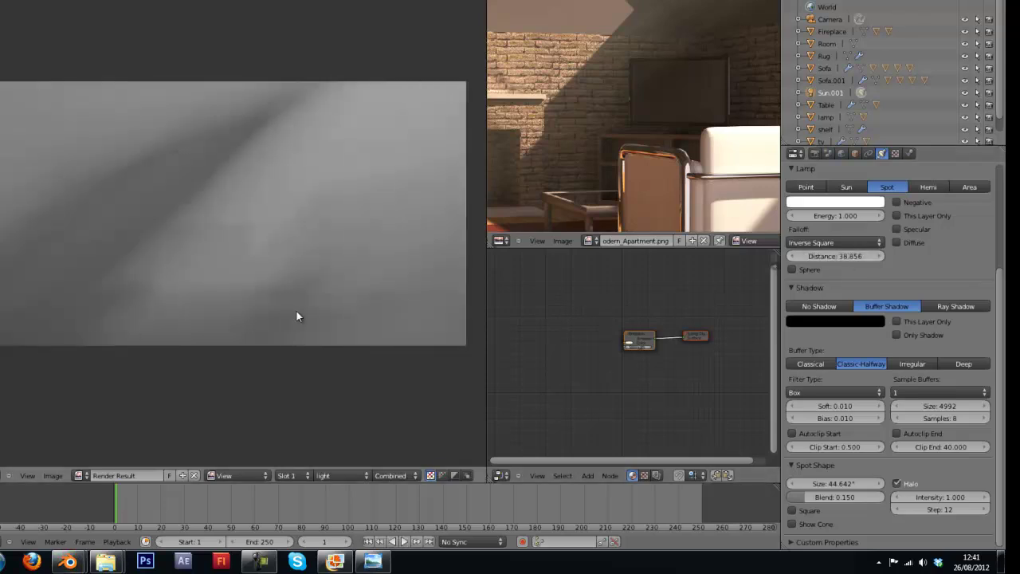
Examine the halo shadows in the render up close and check the lamp's cone around the building from several angles.
scroll(284, 308, "down", 3)
scroll(285, 307, "up", 7)
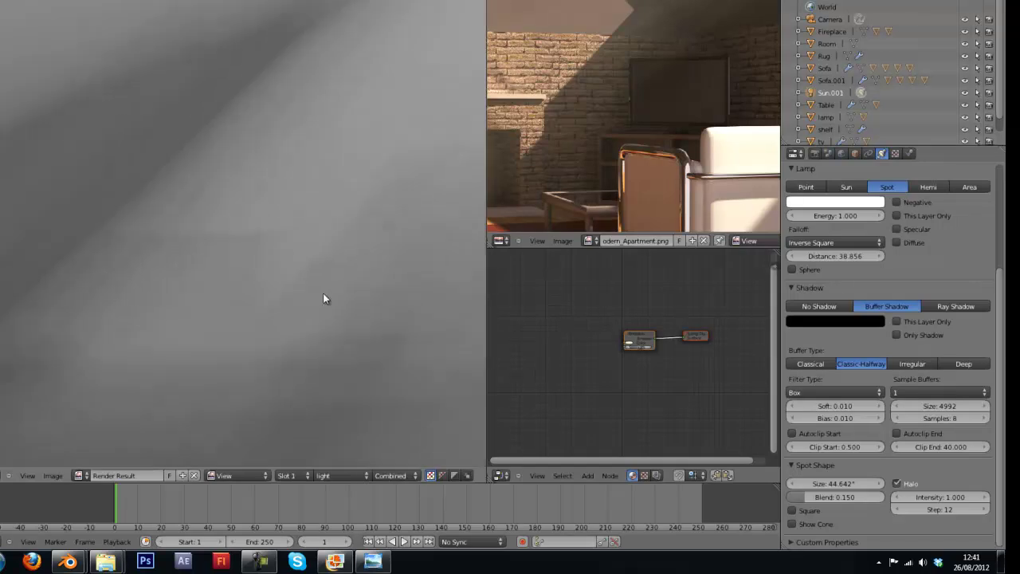
scroll(324, 294, "down", 3)
scroll(324, 293, "up", 4)
scroll(328, 291, "down", 1)
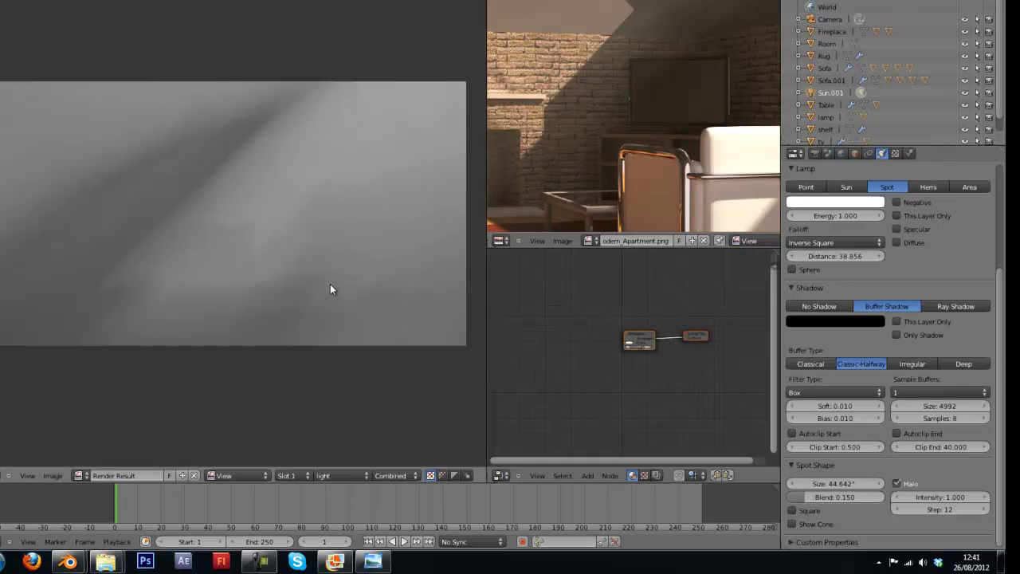
key("Escape")
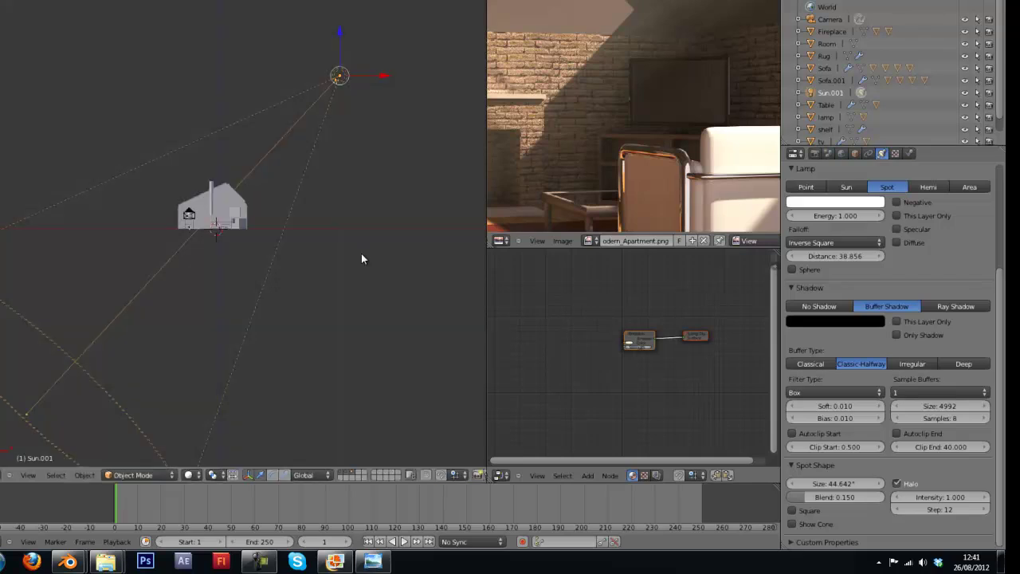
middle_click_drag(361, 253, 279, 311)
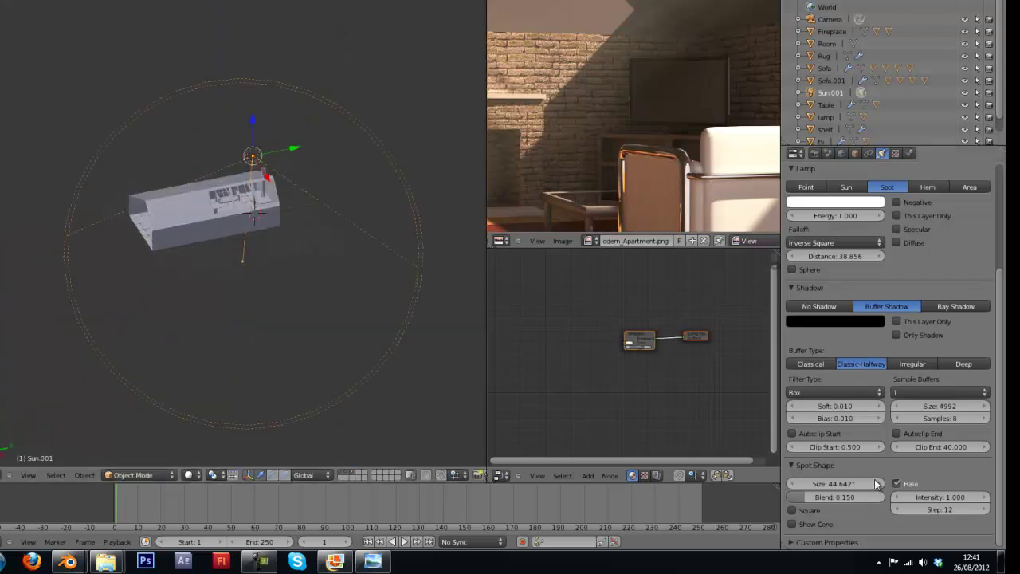
middle_click_drag(398, 234, 382, 243)
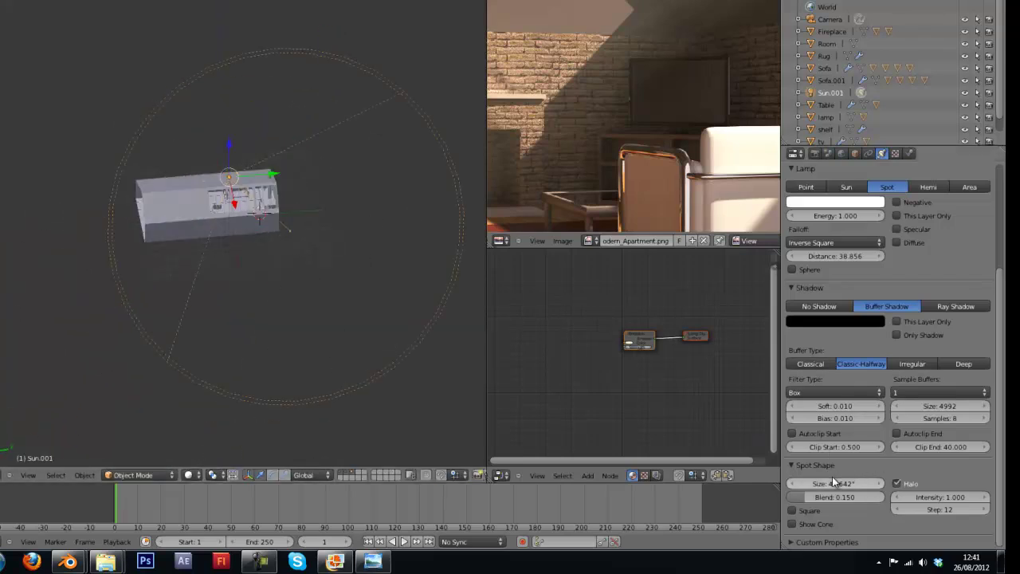
Try lamp spot sizes of about 35° and 23.9°, settle on about 36.8°, and render the camera view after each change.
left_click_drag(835, 482, 816, 483)
key("F12")
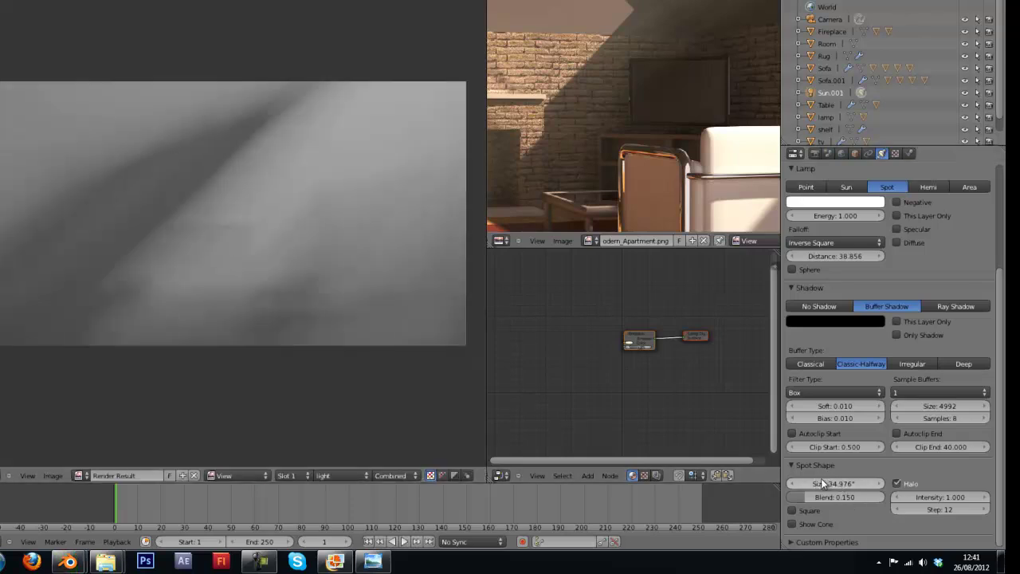
left_click_drag(838, 483, 814, 483)
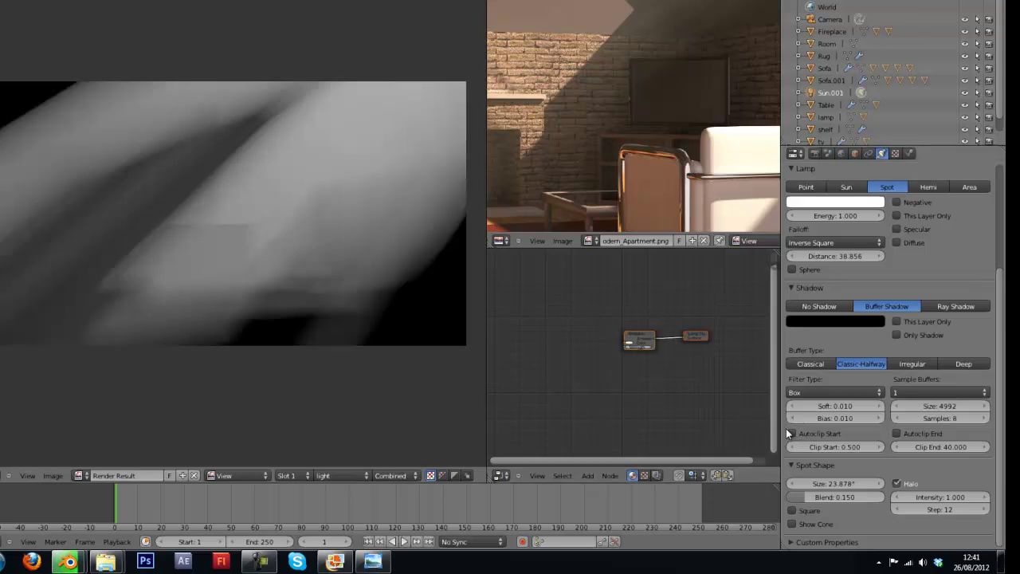
left_click_drag(827, 484, 852, 484)
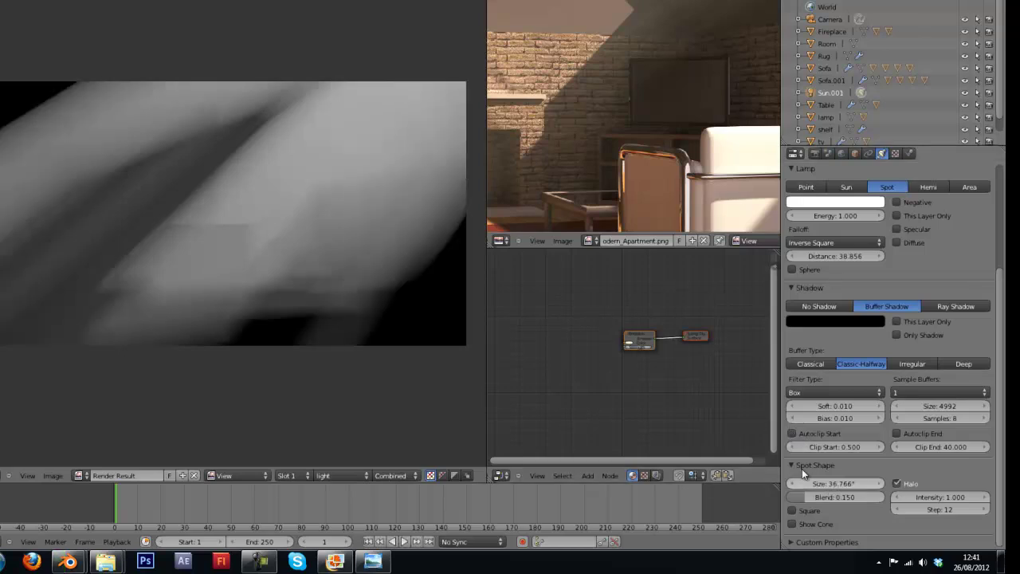
key("F12")
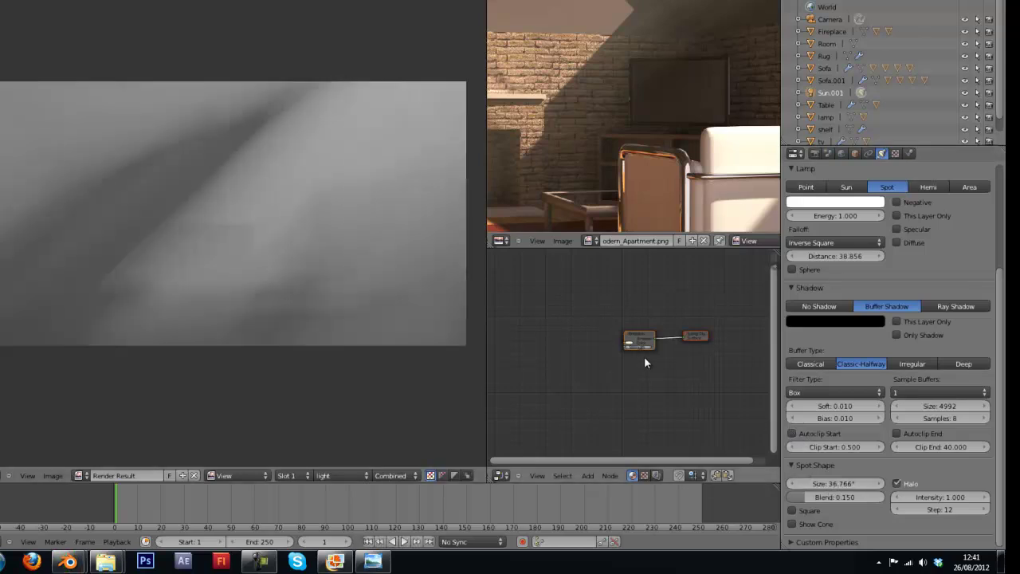
key("Escape")
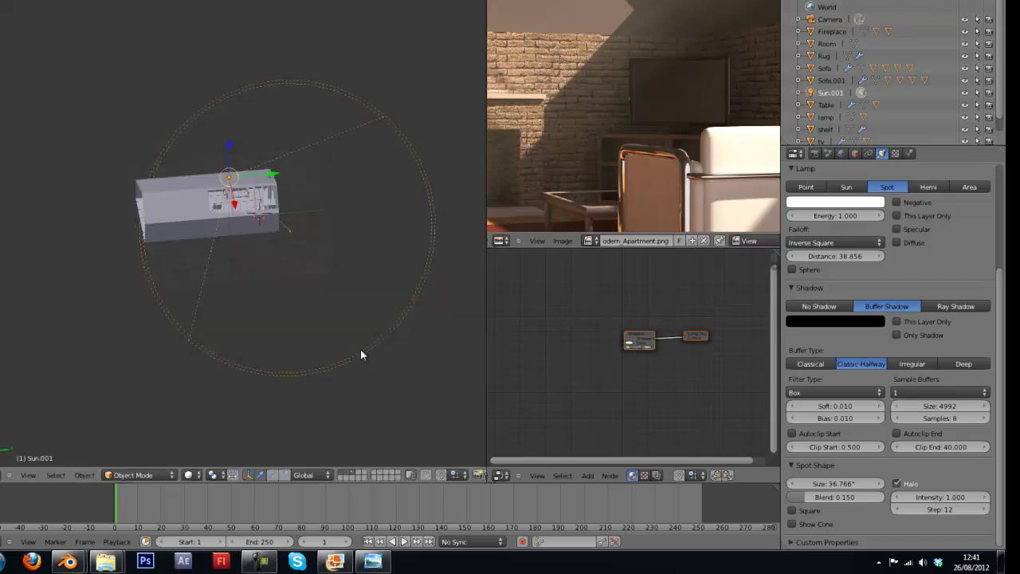
Select the objects render layer, render the camera view and display the objects layer in the render result.
left_click(815, 153)
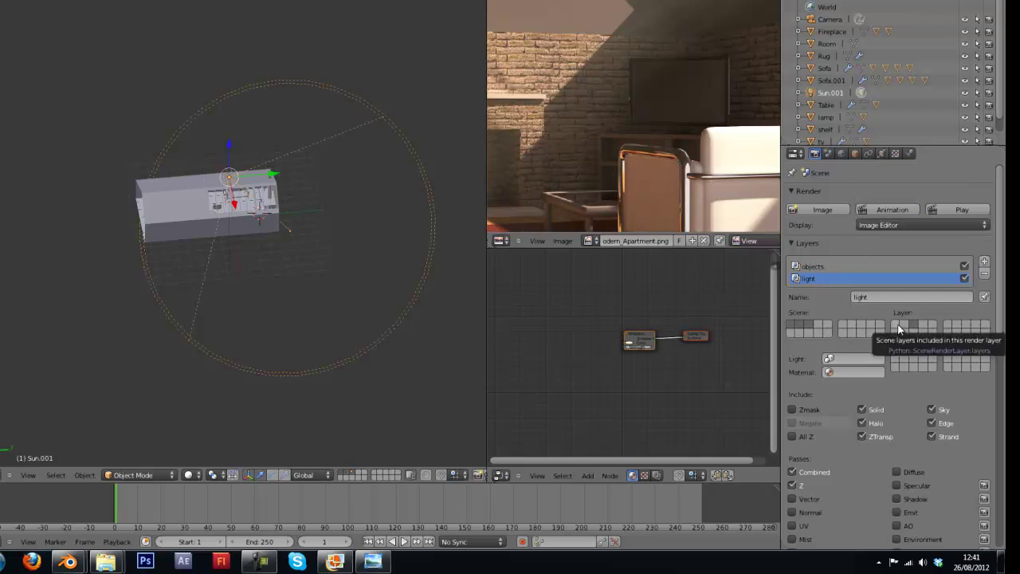
left_click(824, 263)
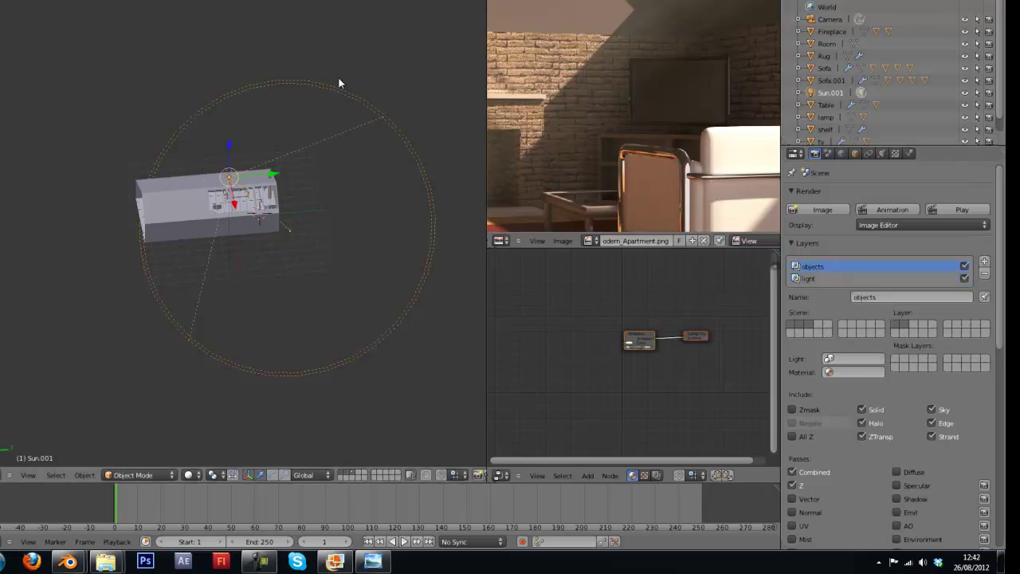
key("KP_0")
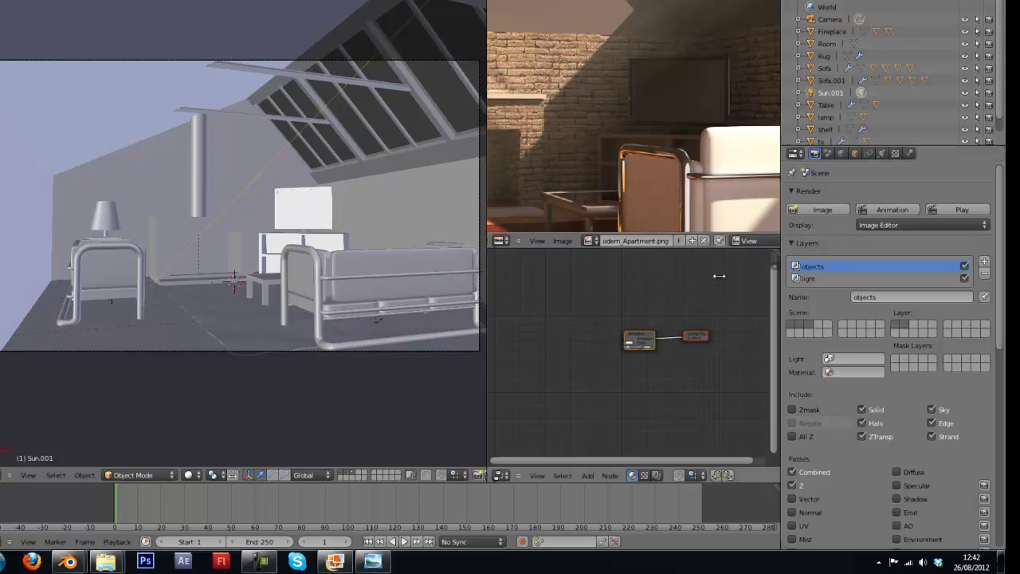
key("F12")
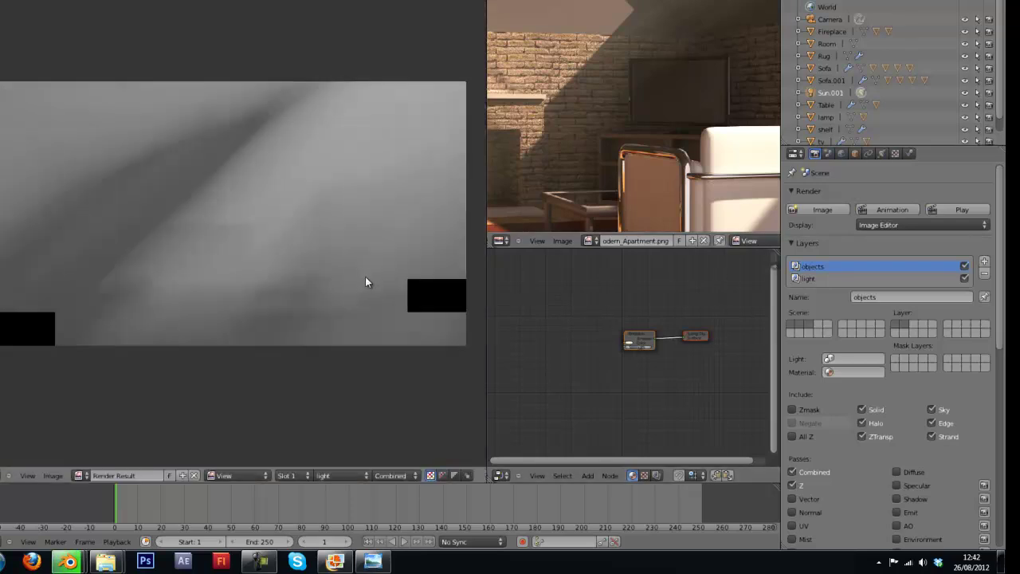
left_click(341, 475)
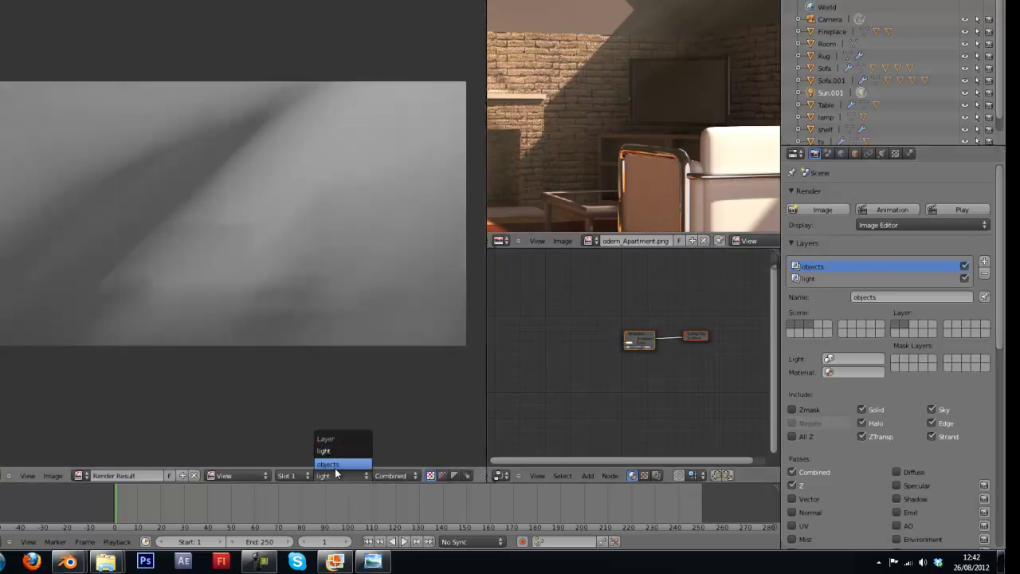
left_click(333, 465)
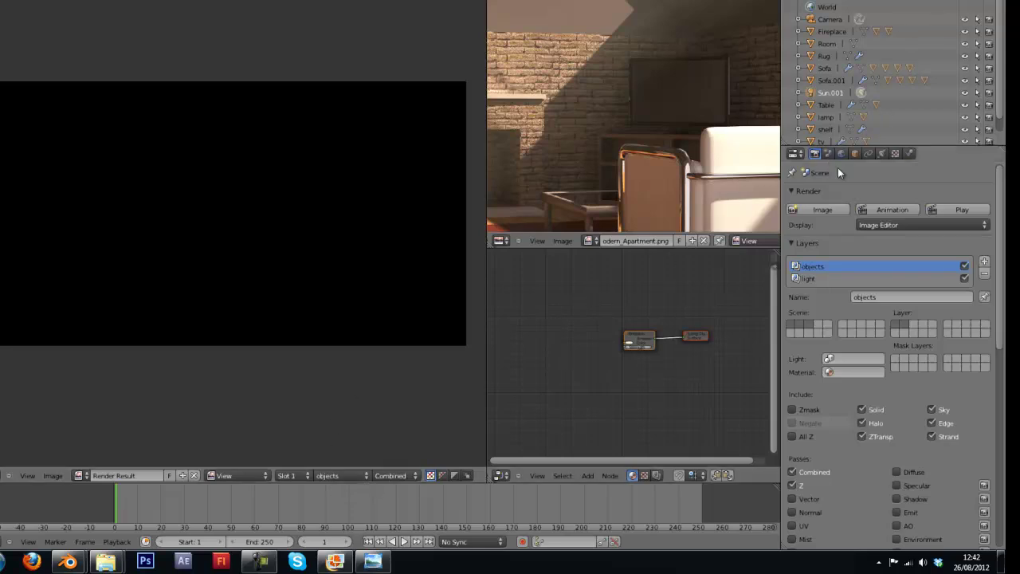
Include the third scene layer in the objects render layer, render the camera view and inspect the halo light up close.
key("shift+F5")
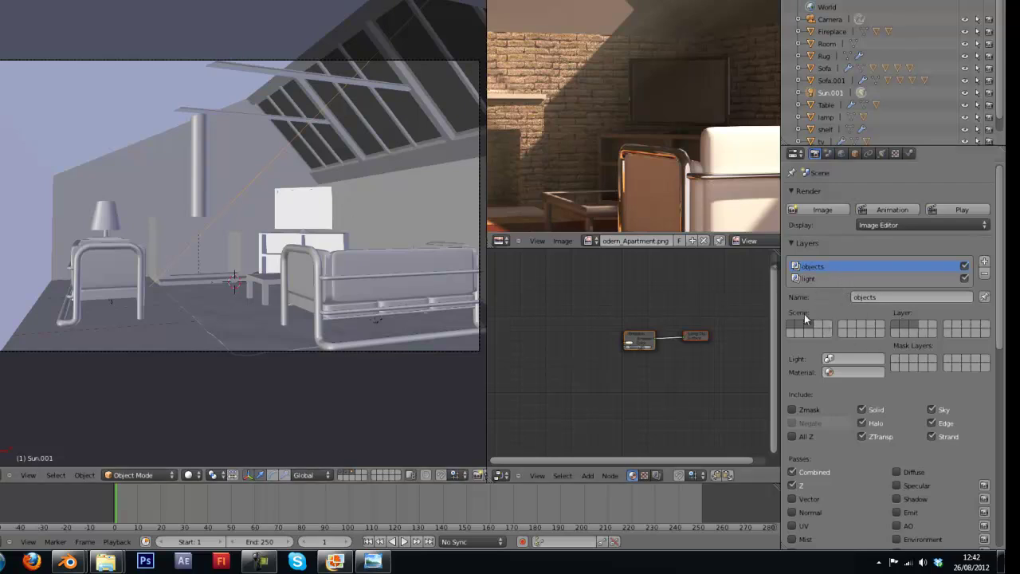
key("F12")
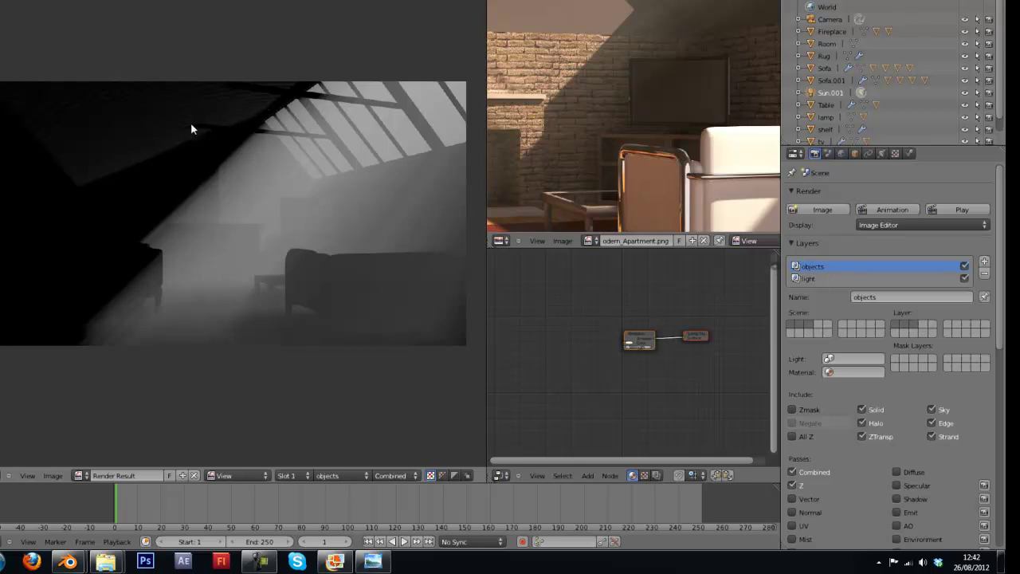
scroll(166, 148, "up", 2)
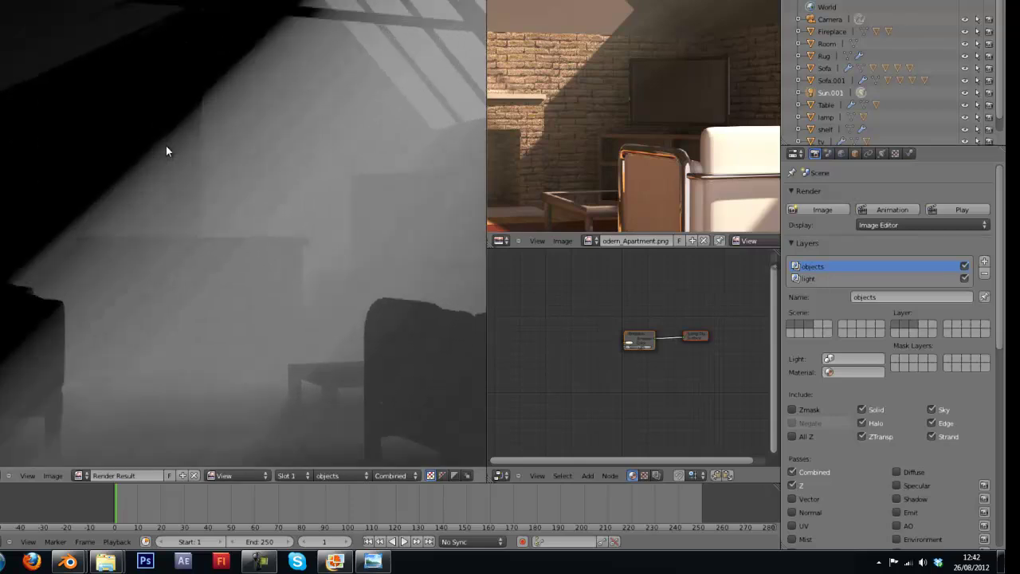
scroll(166, 147, "down", 3)
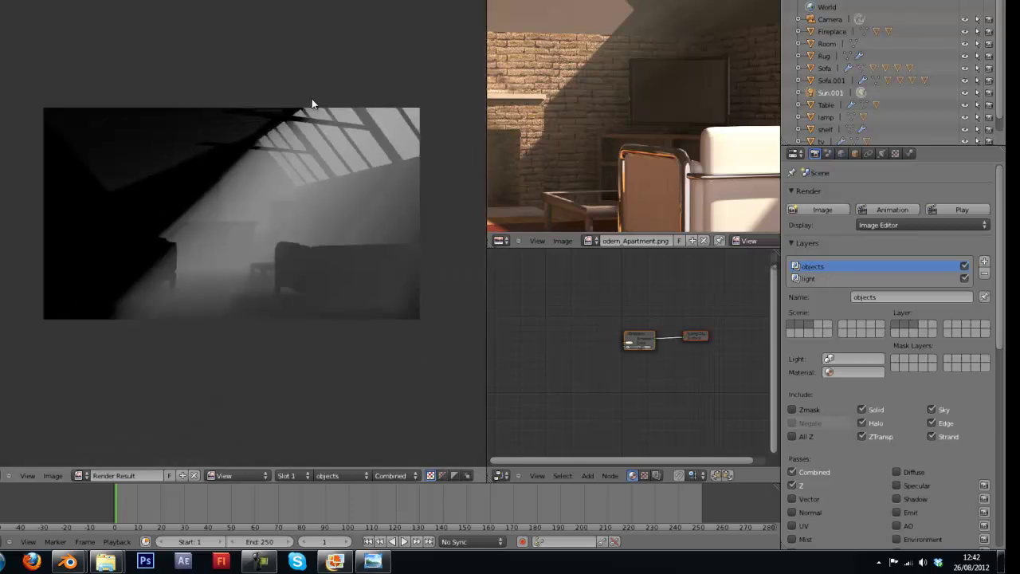
scroll(132, 239, "up", 2)
key("Escape")
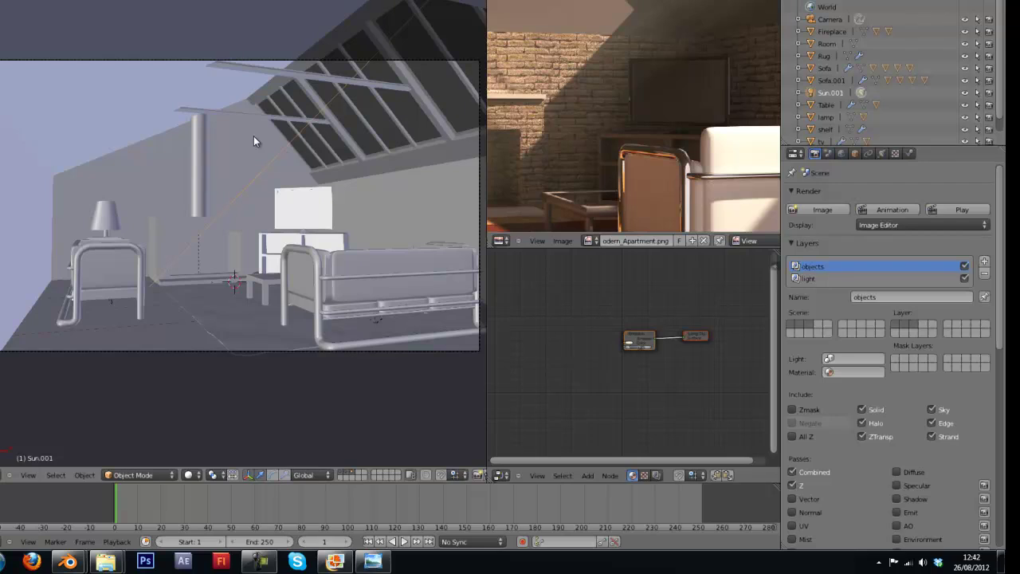
Delete the room's solid sloped ceiling faces opposite the skylight windows.
right_click(164, 109)
key("Tab")
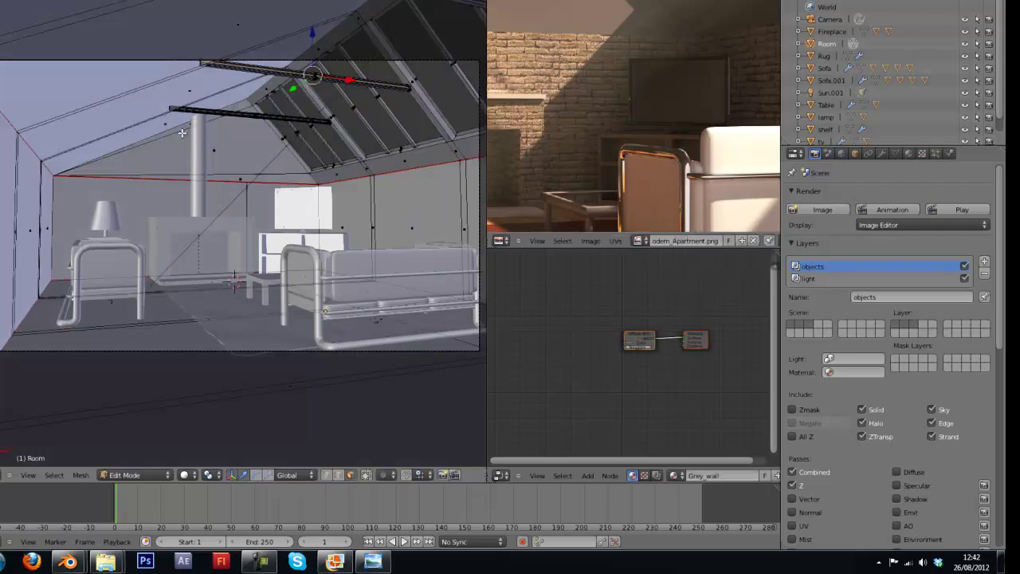
right_click(185, 96)
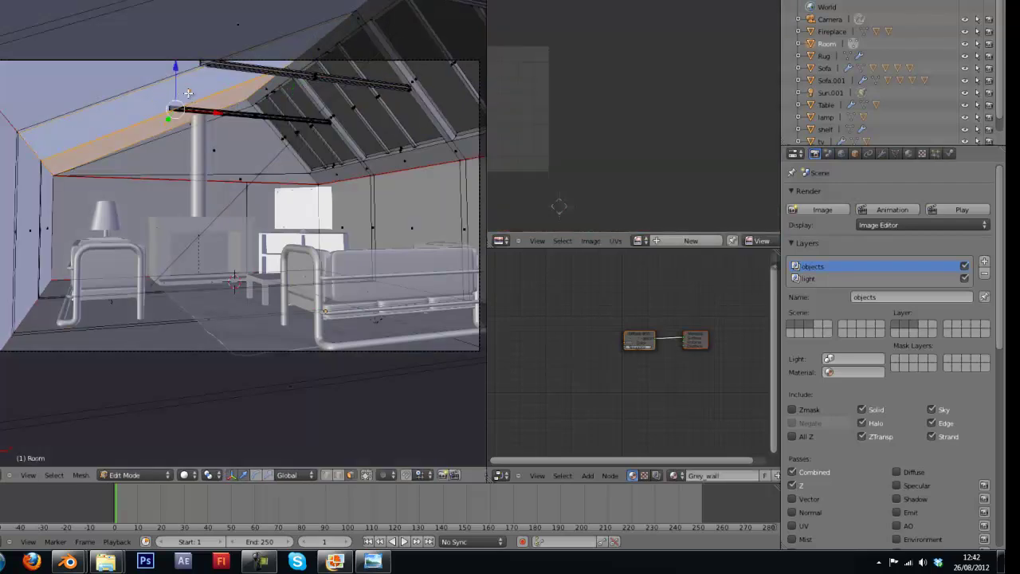
key("KP_0")
key("KP_1")
scroll(191, 122, "up", 6)
middle_click_drag(138, 119, 301, 169, "shift")
scroll(184, 150, "up", 2)
scroll(267, 151, "up", 4)
right_click(283, 118, "shift")
right_click(306, 143, "shift")
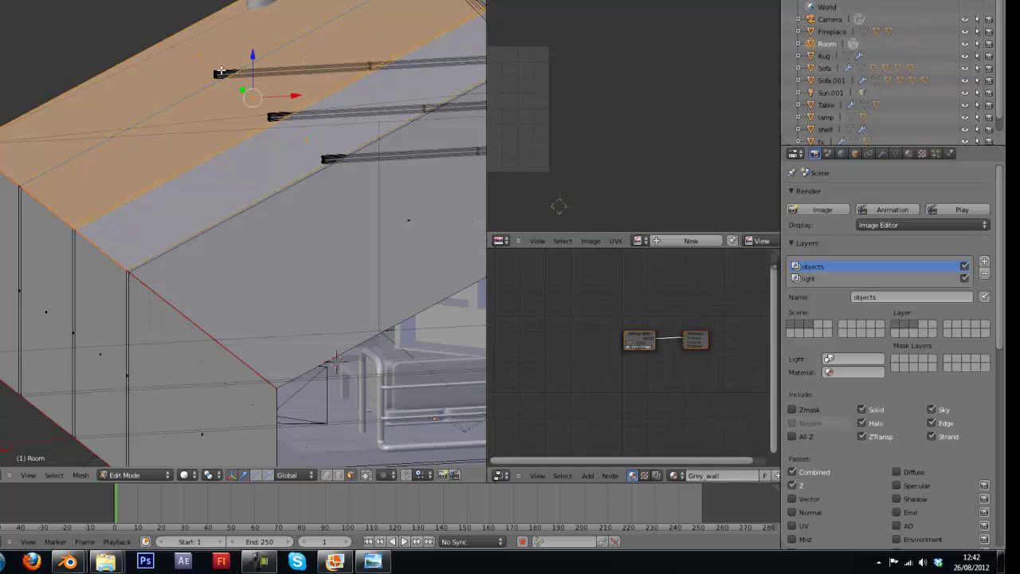
middle_click_drag(228, 77, 256, 88)
right_click(155, 54, "shift")
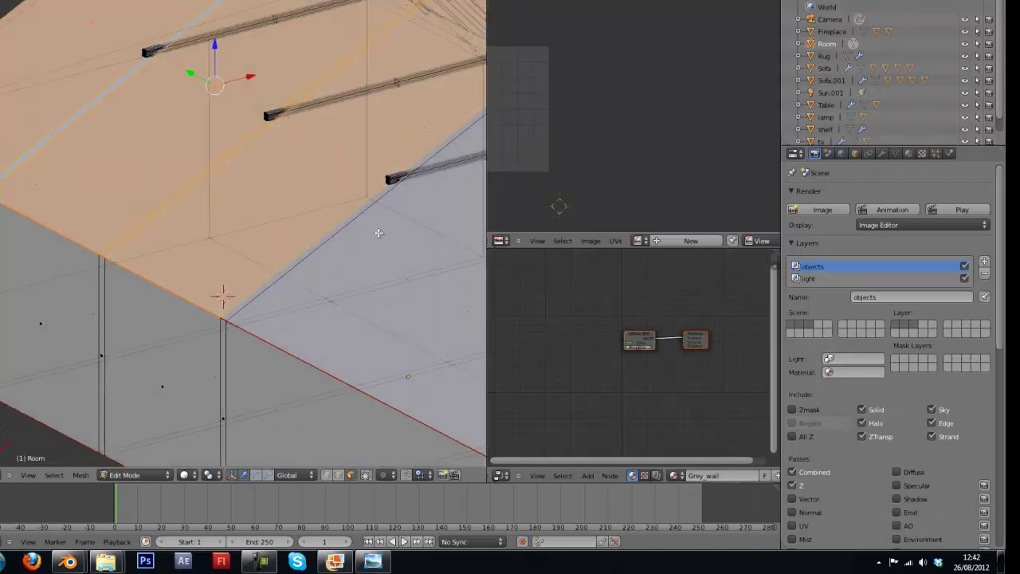
right_click(403, 179, "shift")
middle_click_drag(325, 201, 189, 129, "shift")
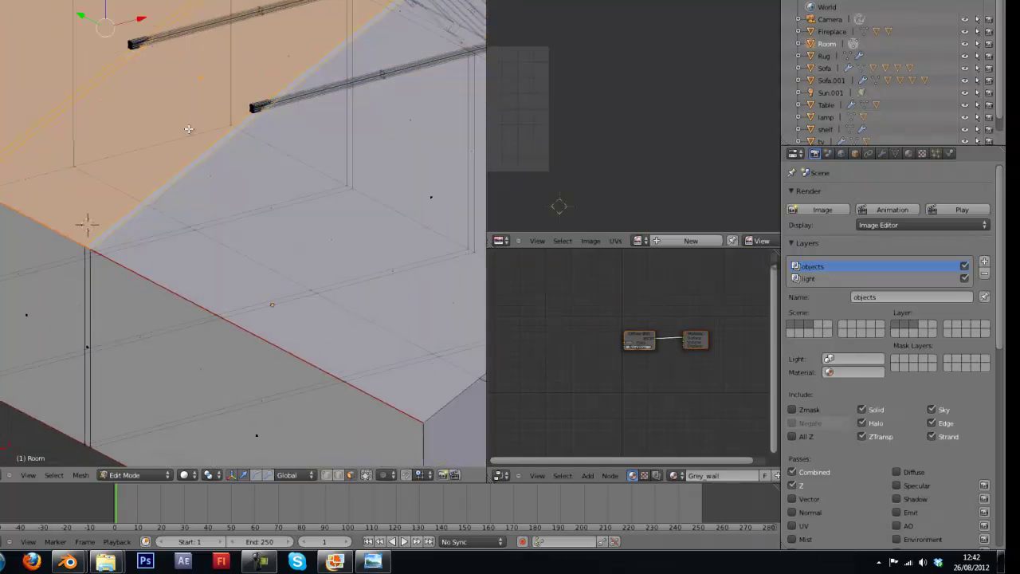
scroll(188, 128, "down", 8)
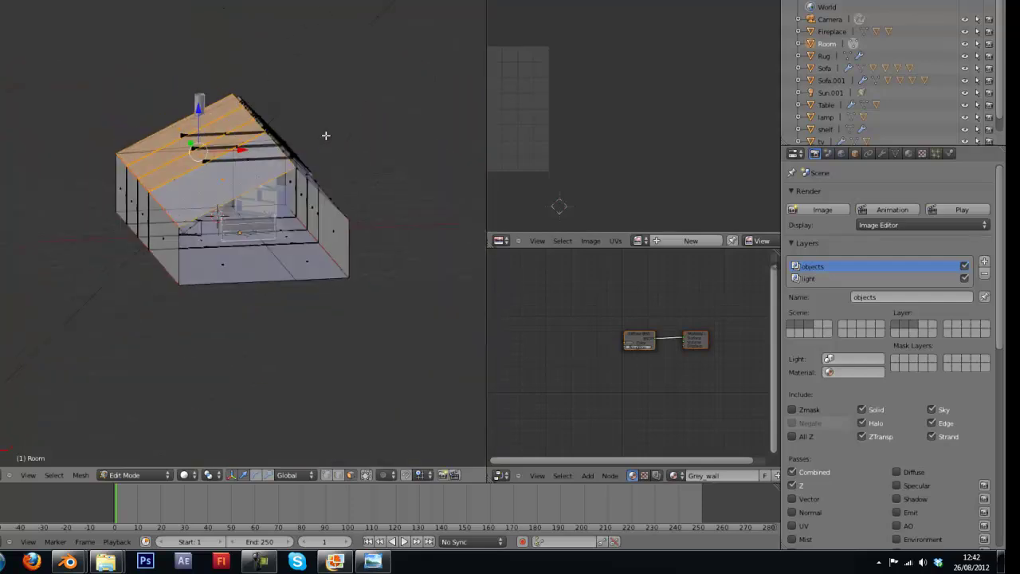
key("x")
left_click(323, 161)
Render the camera view with the ceiling faces removed and examine the result full-screen.
key("KP_0")
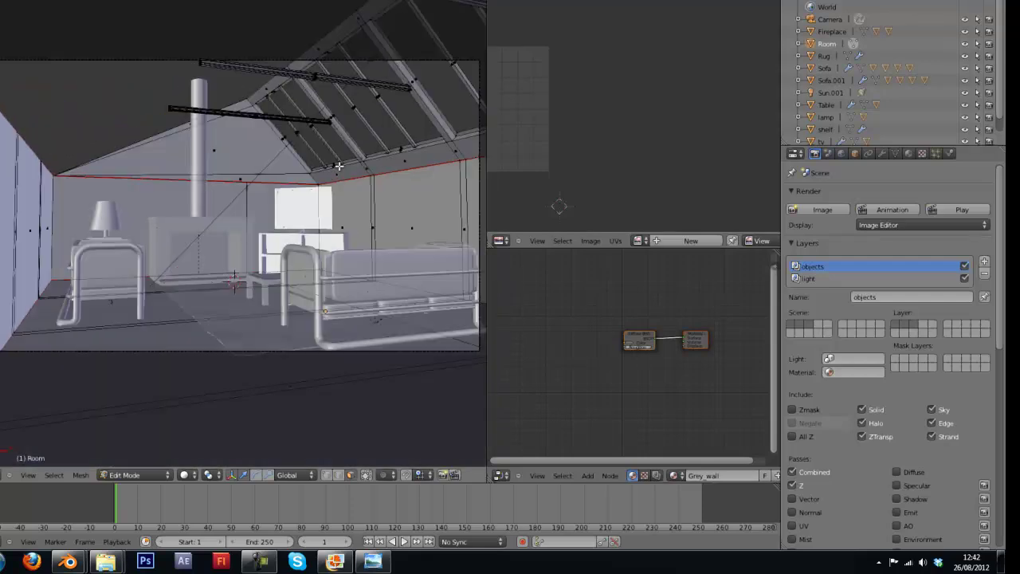
key("Tab")
key("F12")
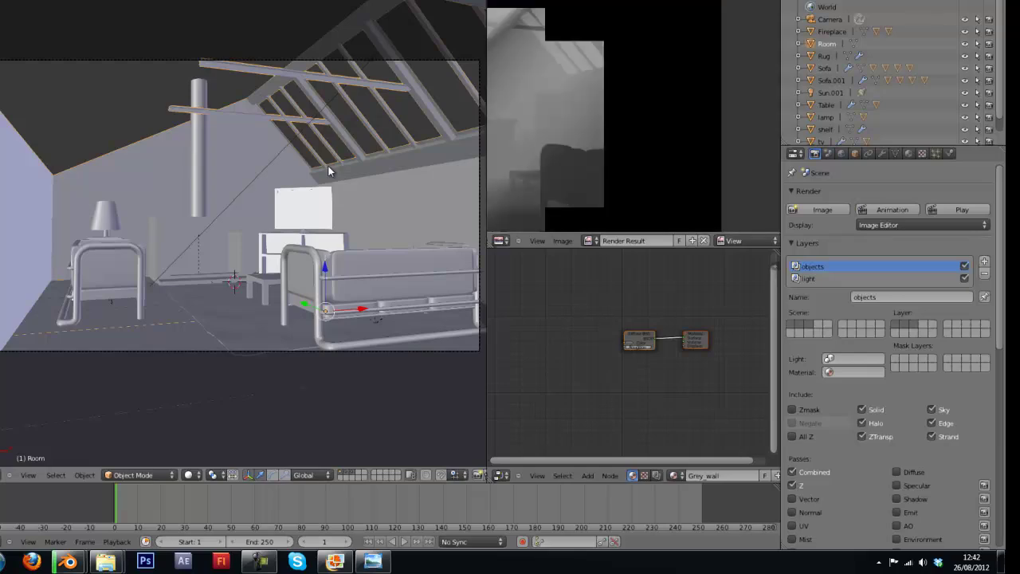
key("ctrl+Up")
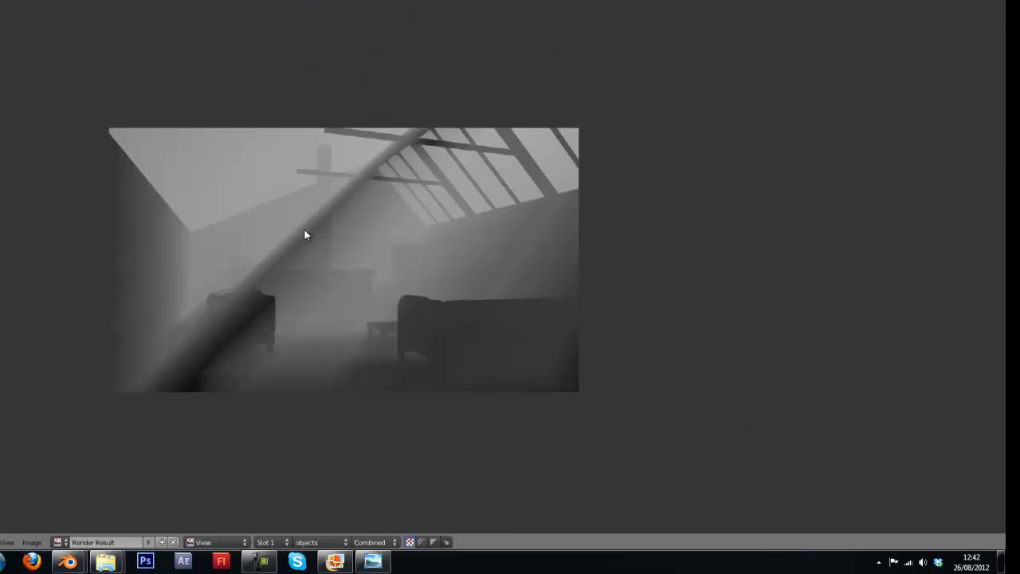
key("ctrl+Up")
Undo the ceiling face deletion, render the camera view again and examine the shadowed ceiling and light beams full-screen.
key("Tab")
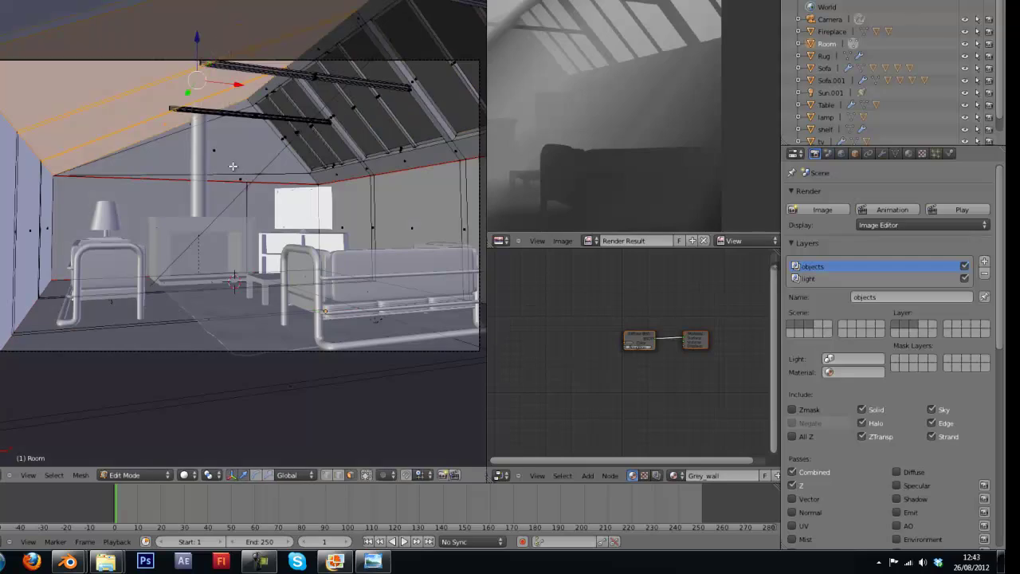
key("Tab")
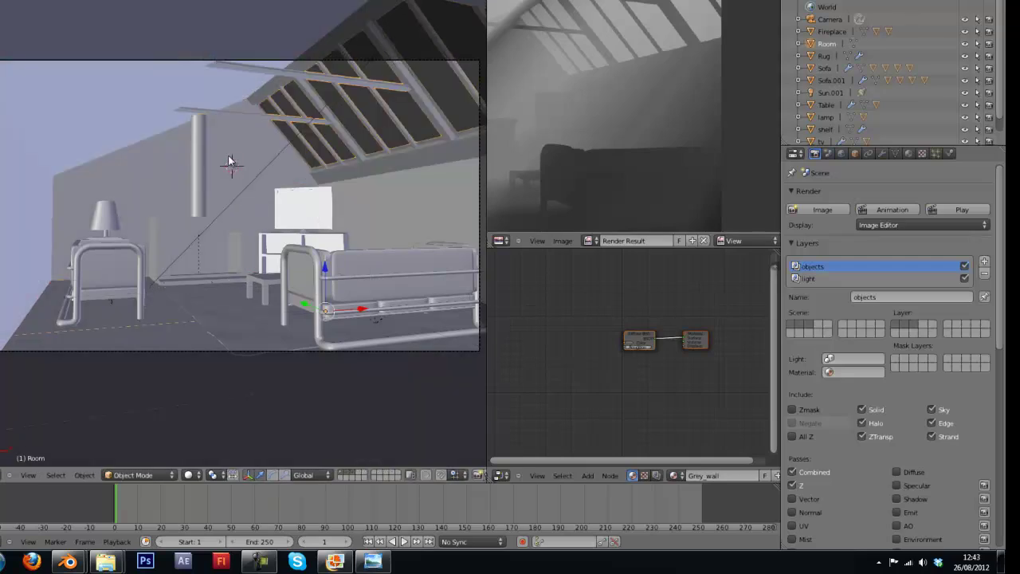
key("F12")
key("ctrl+Up")
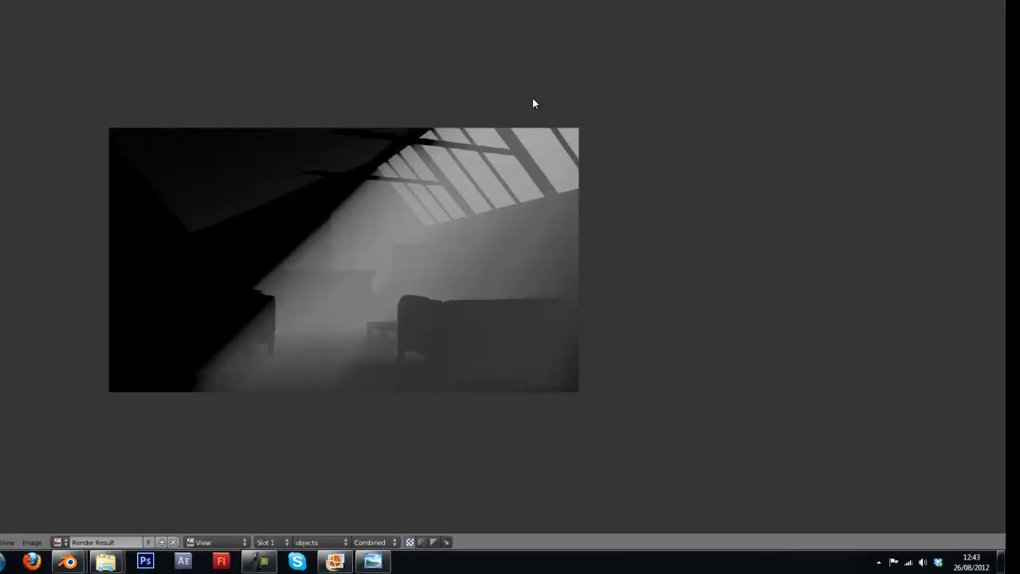
scroll(349, 205, "up", 2)
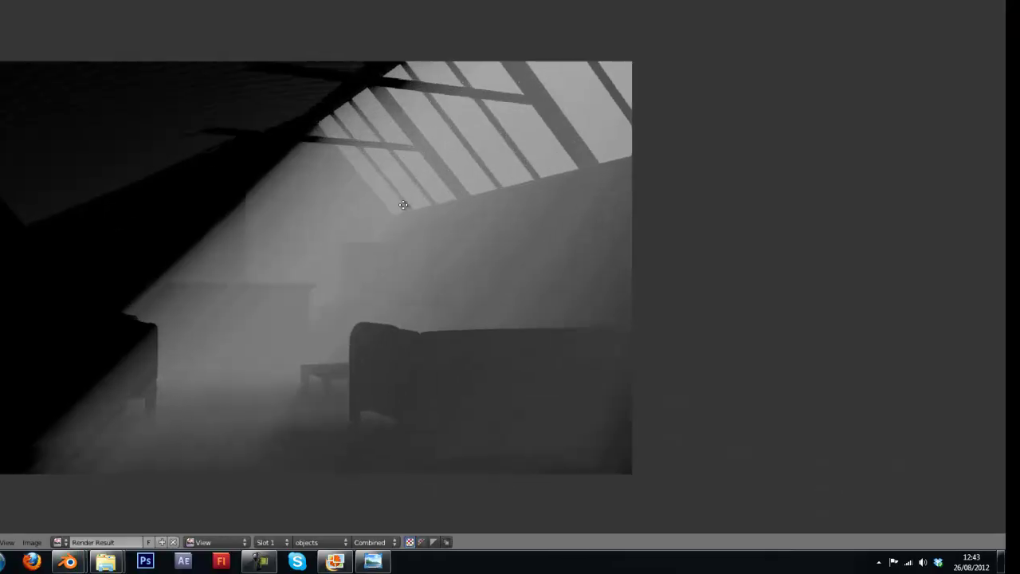
middle_click_drag(341, 209, 529, 206)
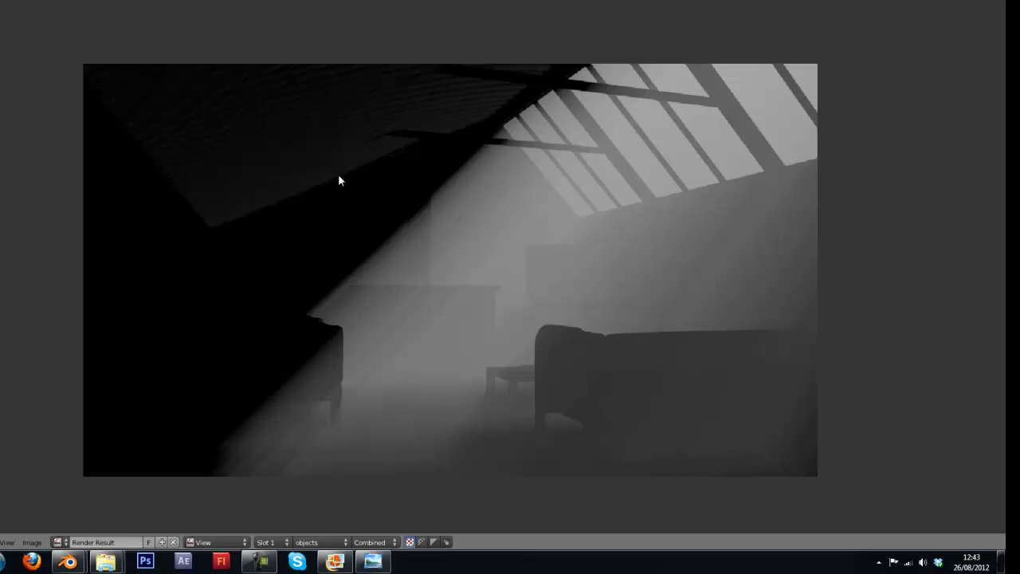
key("ctrl+Up")
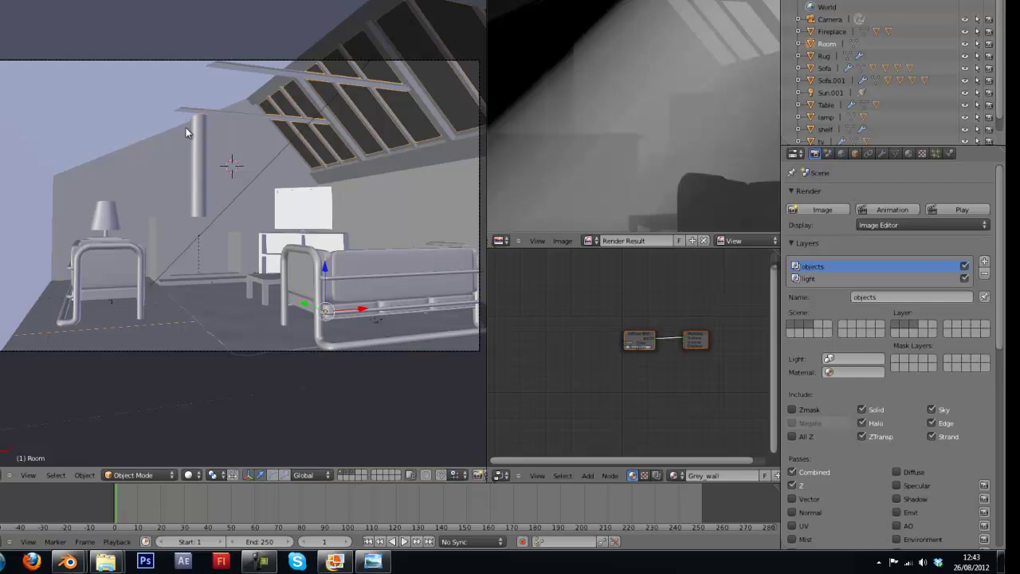
Add a cube to the scene and move it above the room's solid sloped roof.
key("Tab")
scroll(188, 128, "down", 1)
scroll(192, 126, "down", 4)
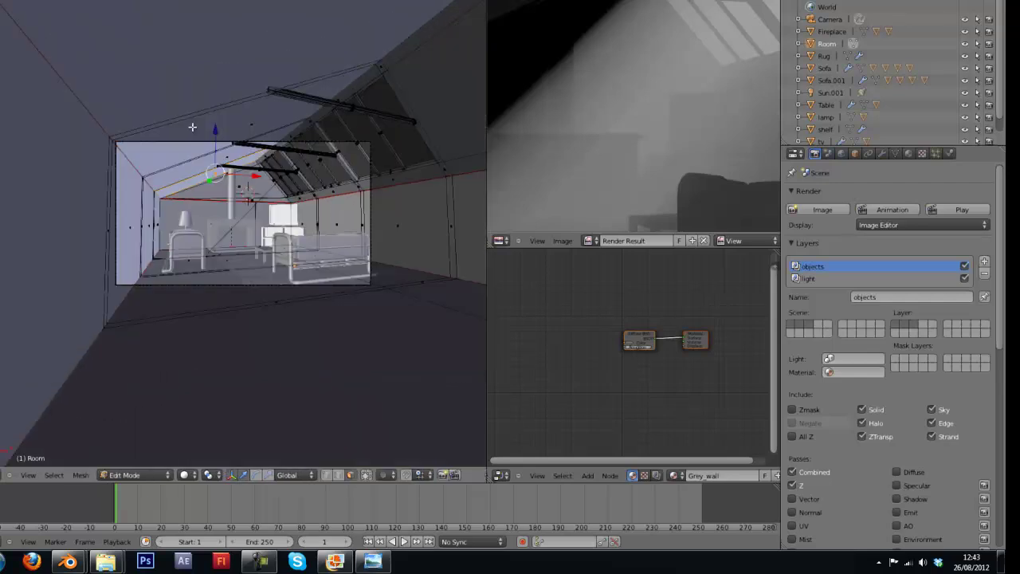
key("KP_1")
key("Tab")
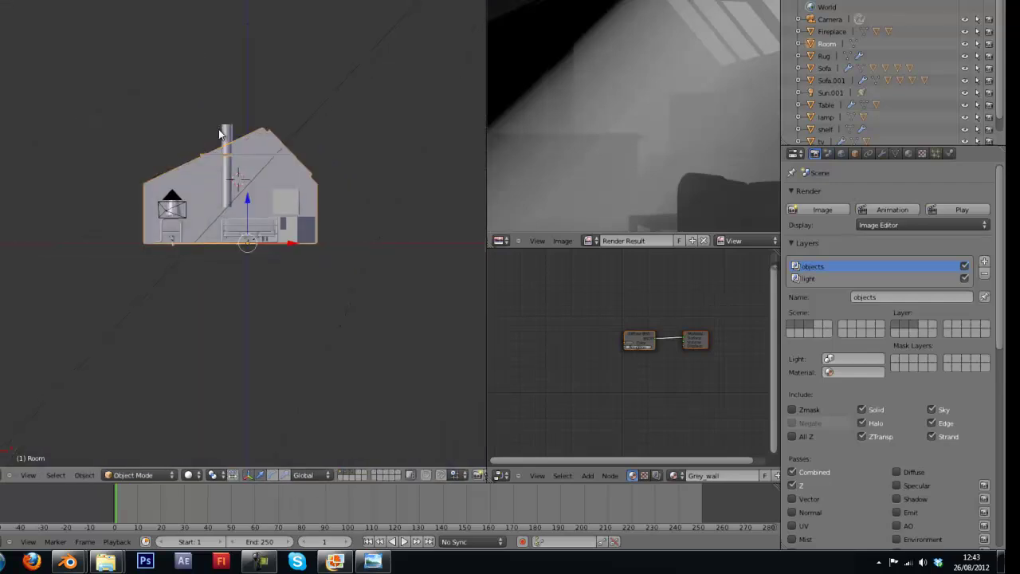
middle_click_drag(370, 177, 359, 202)
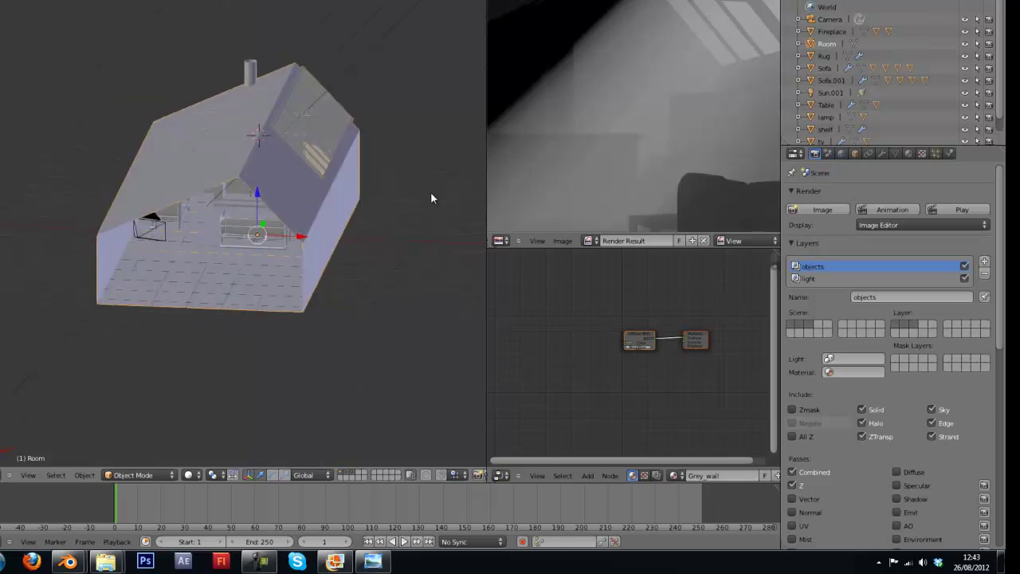
key("Tab")
key("Tab")
key("shift+a")
mouse_move(250, 136)
left_click(343, 148)
key("g")
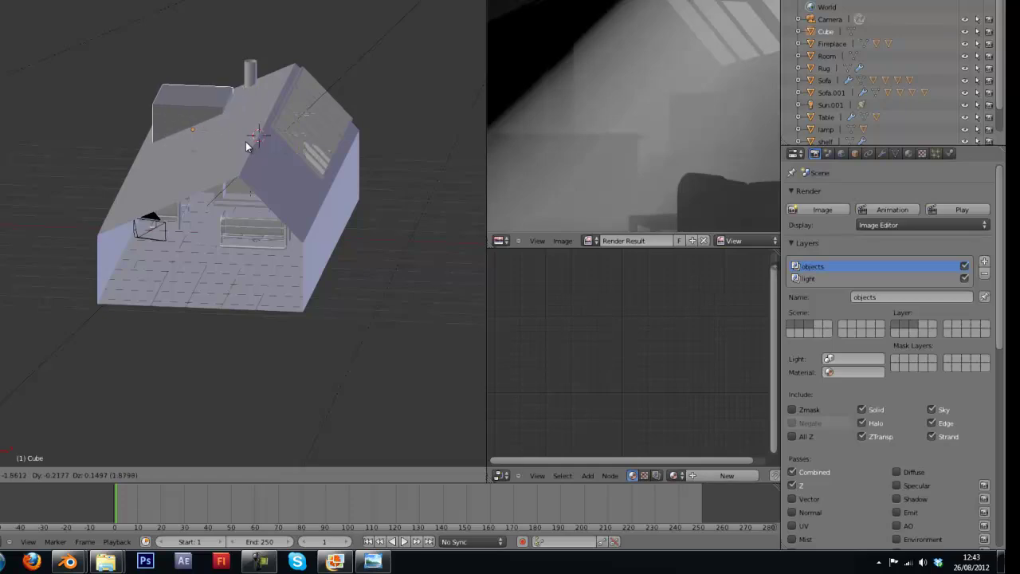
left_click(246, 147)
Scale the cube down and stretch it along the X axis into a long slab.
key("KP_0")
key("KP_1")
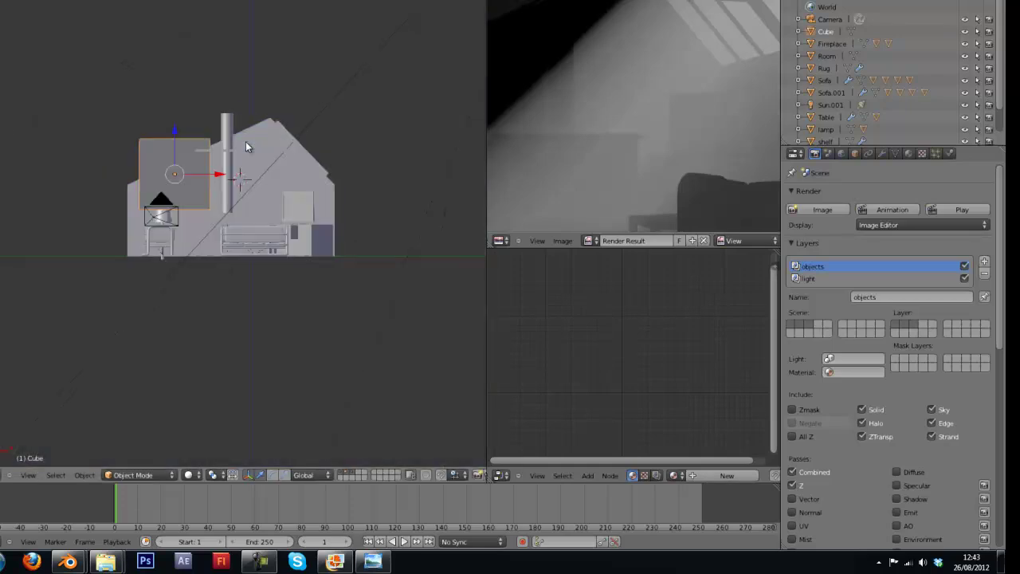
key("r")
left_click(358, 51)
key("s")
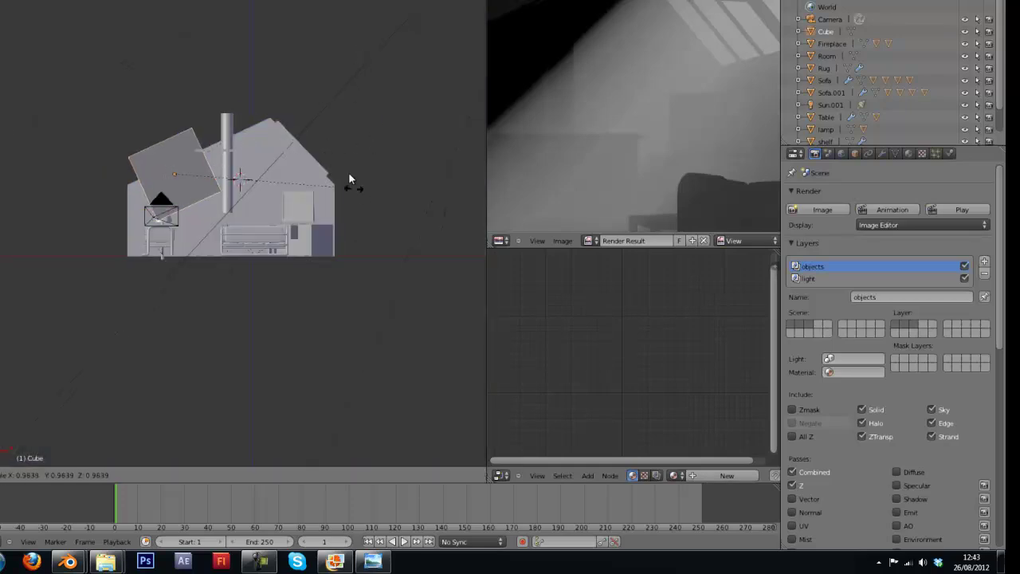
left_click(217, 197)
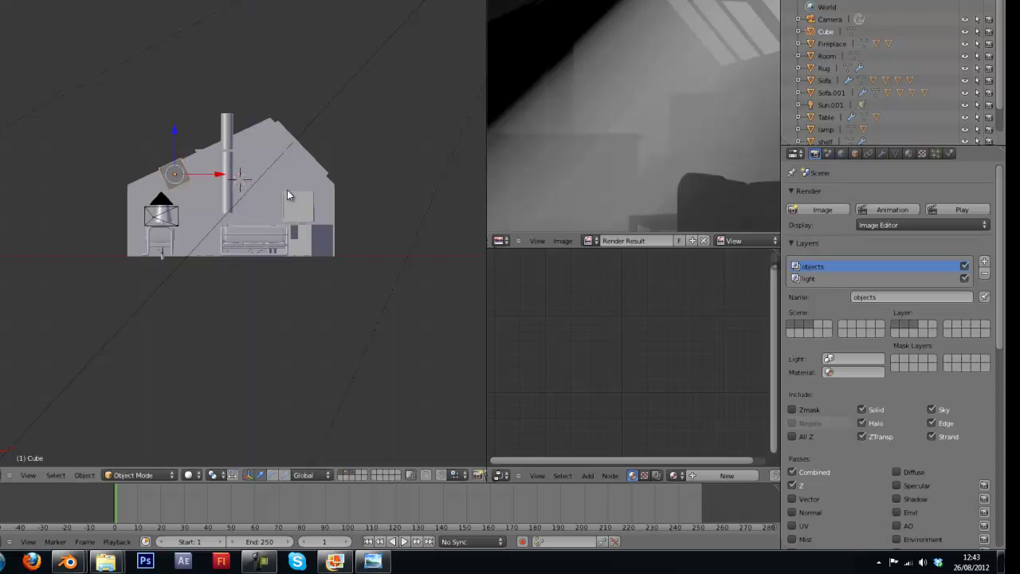
key("s")
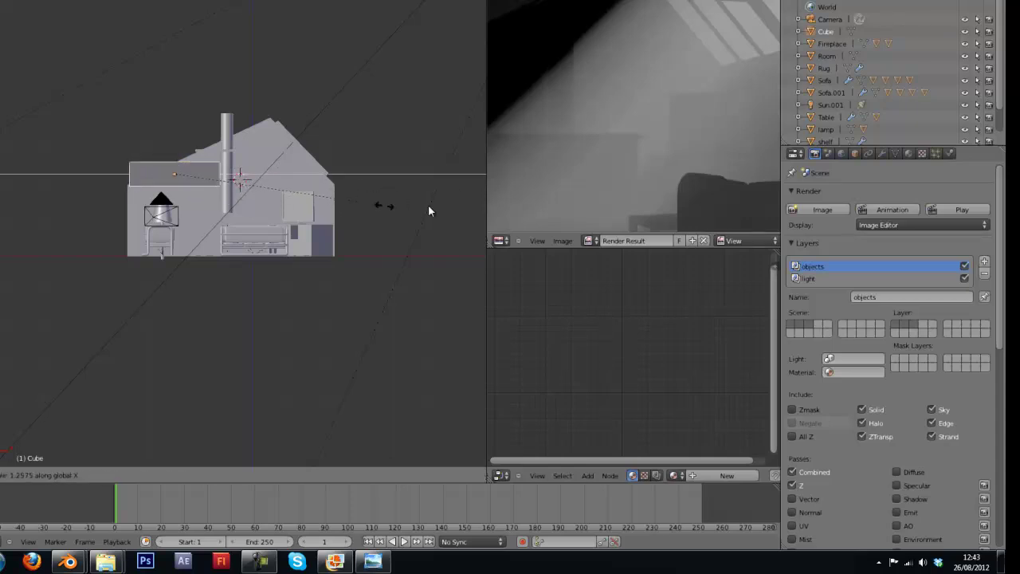
left_click(350, 183)
Tilt the slab to match the solid roof slope and position it directly on top of that roof side.
key("g")
left_click(367, 115)
key("r")
left_click(367, 91)
key("g")
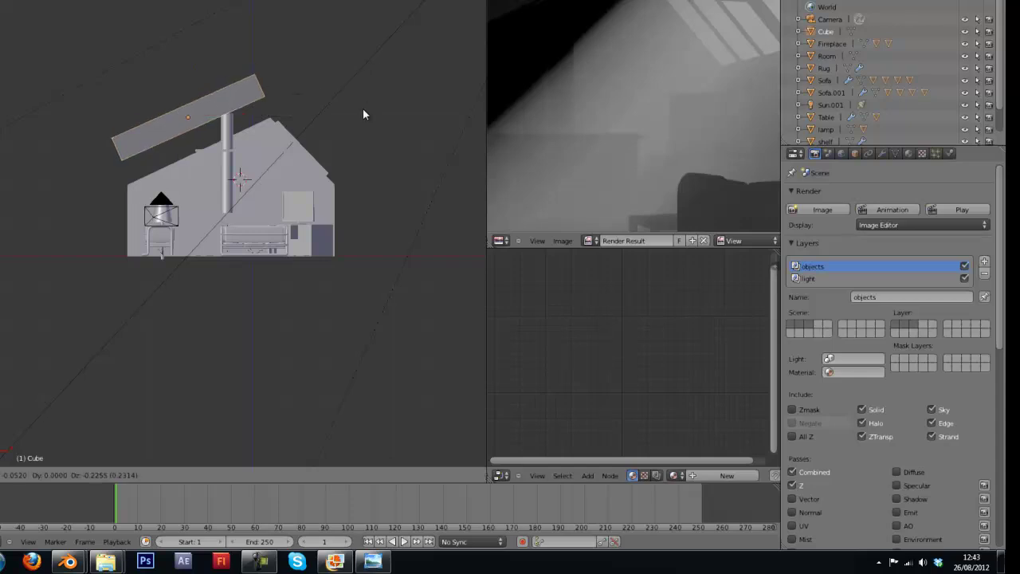
left_click(364, 118)
key("r")
left_click(368, 112)
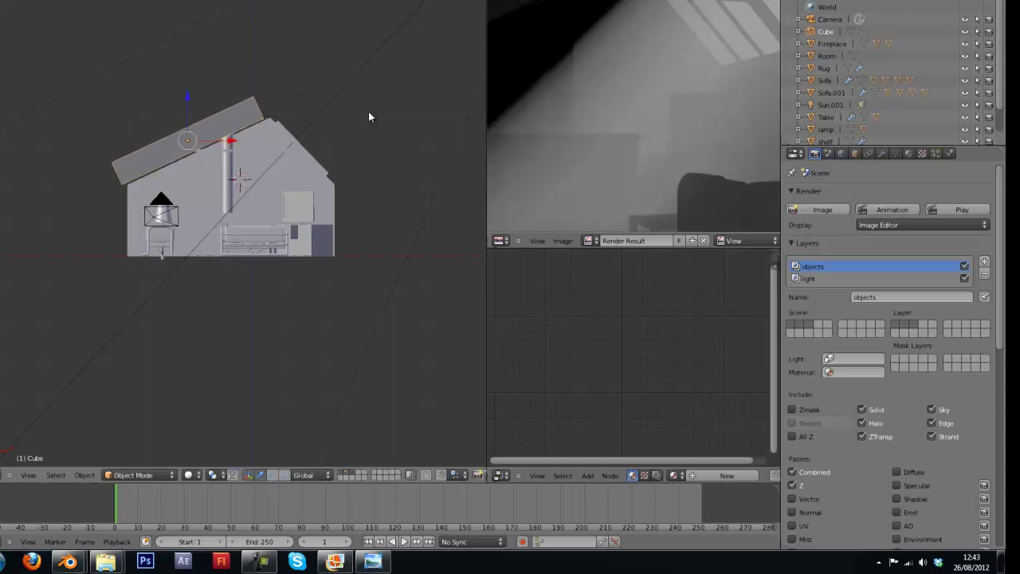
Stretch the slab along the Y axis and shift it so it covers the full length of the roof.
key("KP_7")
key("s")
key("x")
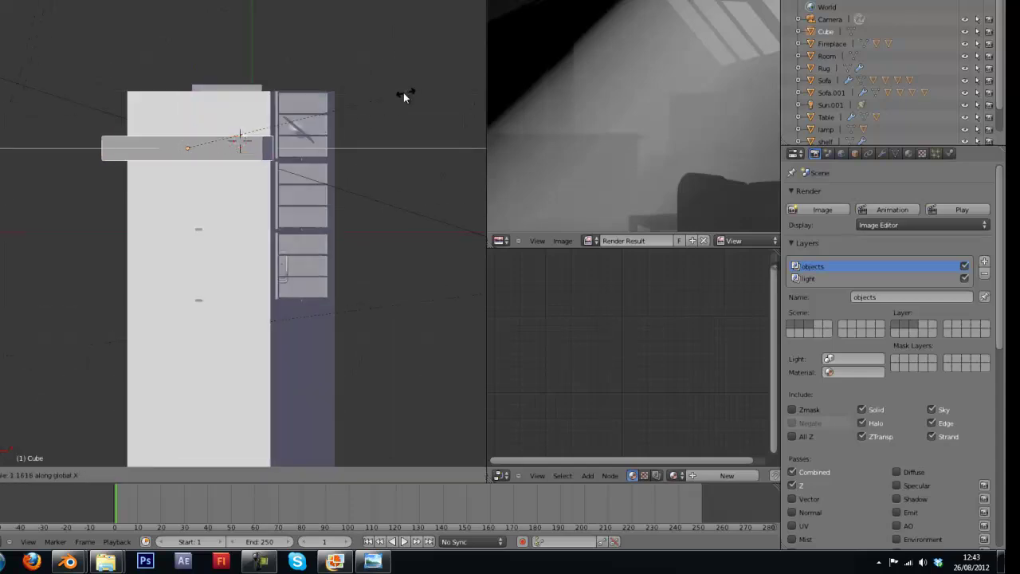
key("y")
left_click(431, 56)
scroll(431, 61, "down", 5)
key("g")
key("y")
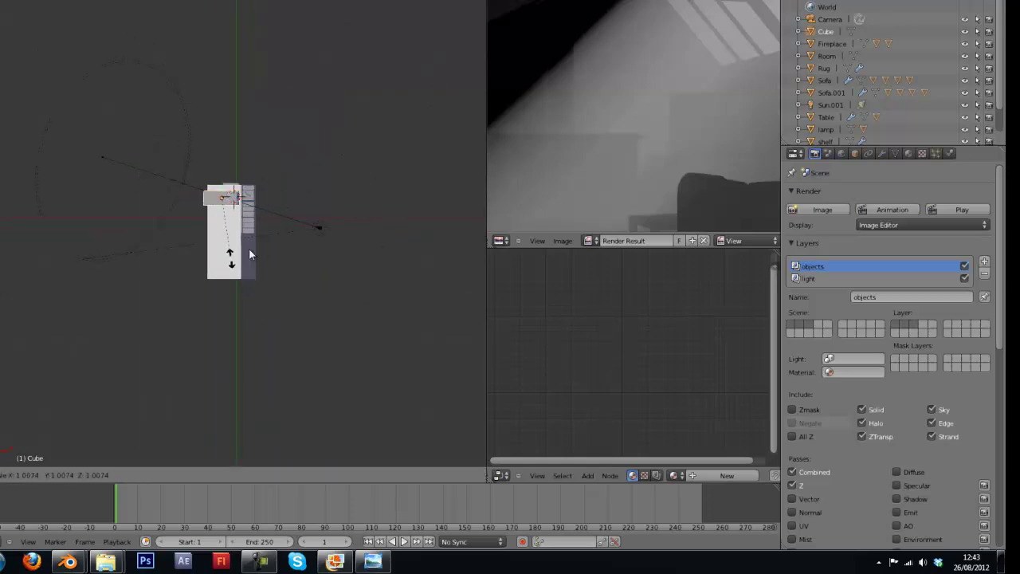
left_click(358, 188)
Render the camera view with the roof slab in place and examine the light beams full-screen.
key("F12")
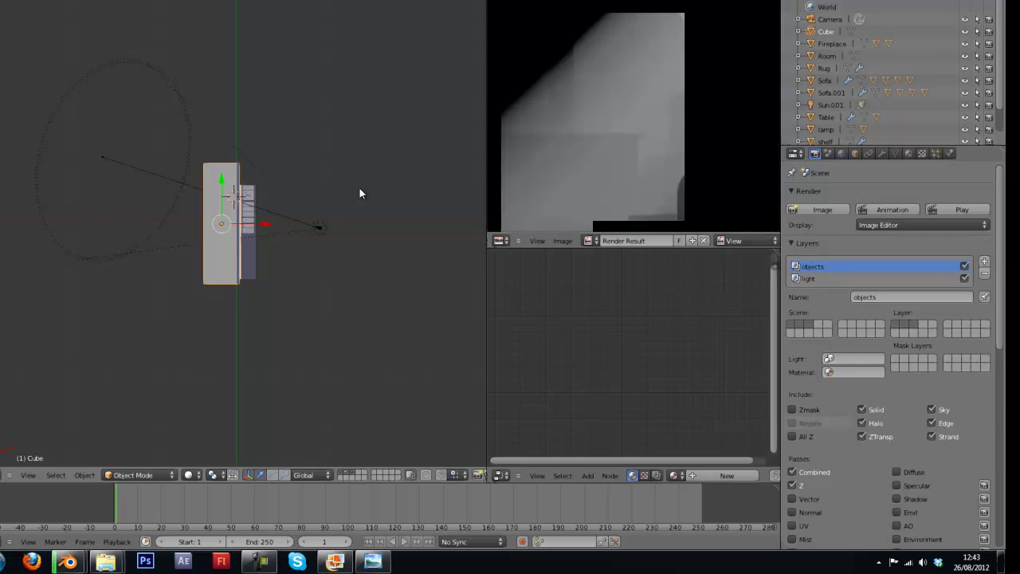
scroll(630, 72, "up", 2)
key("ctrl+Up")
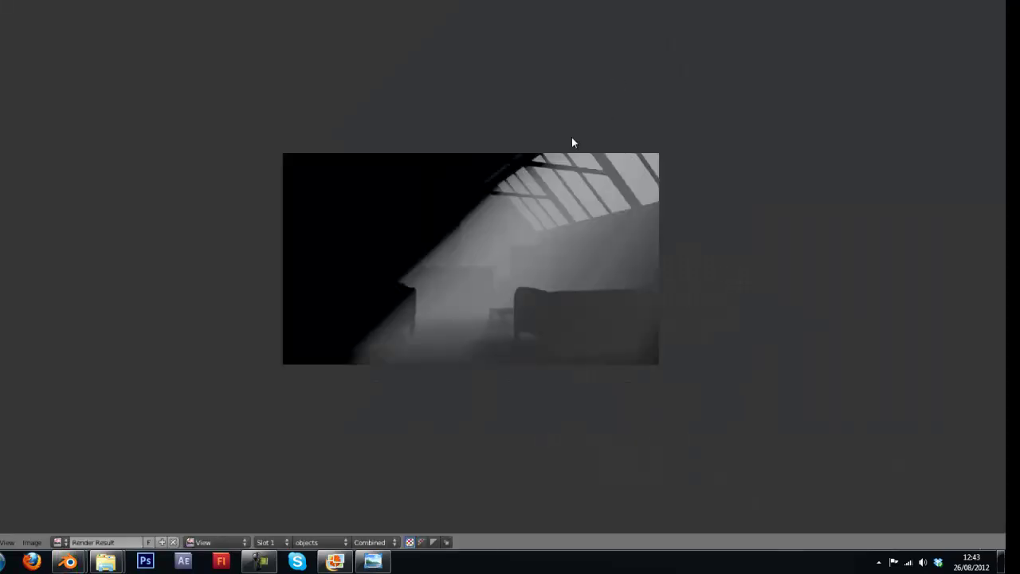
scroll(557, 143, "up", 4)
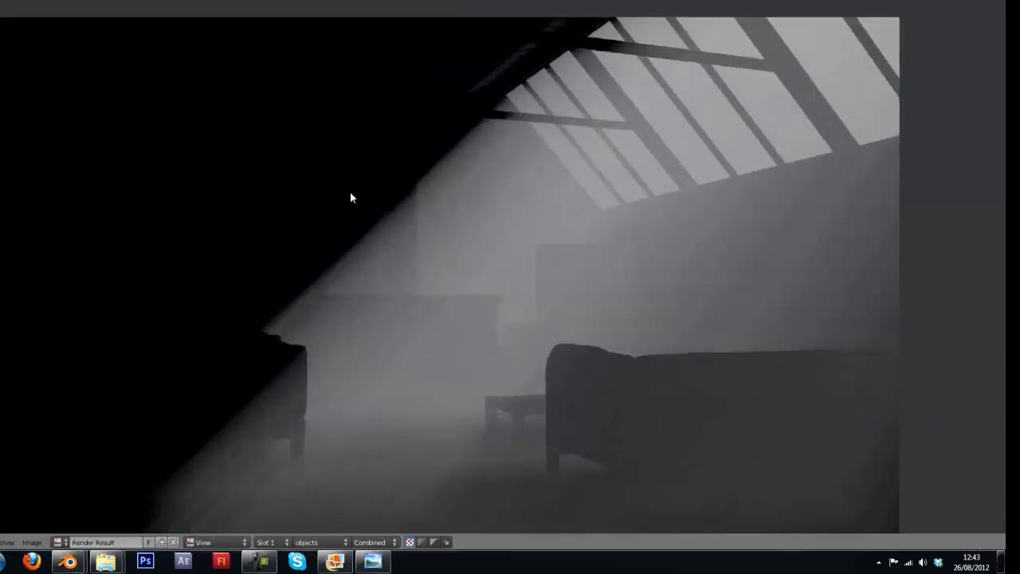
key("ctrl+Up")
Nudge the slab slightly in the front view so it sits tighter against the sloped roof.
key("KP_0")
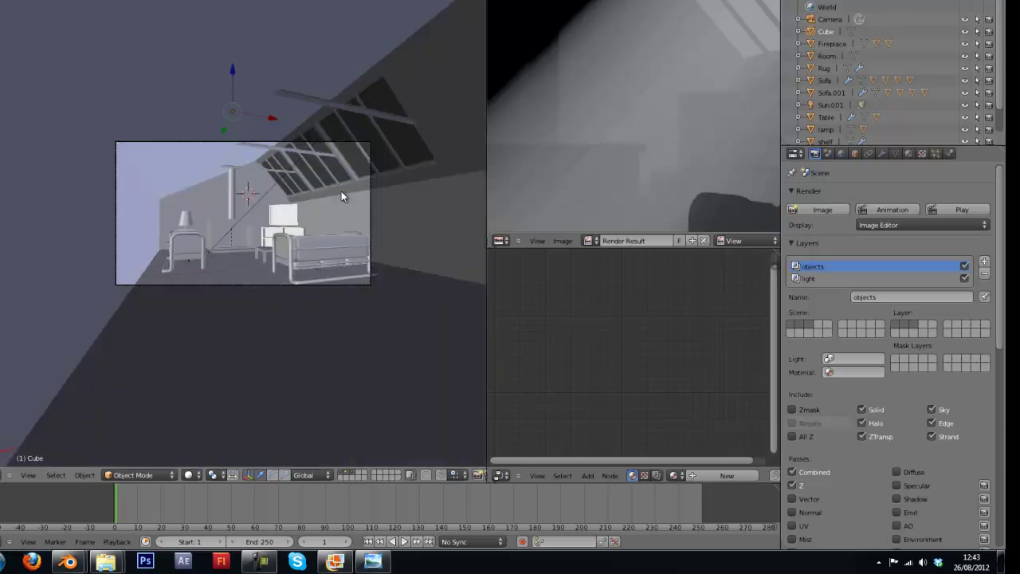
key("KP_1")
scroll(341, 191, "up", 6)
key("g")
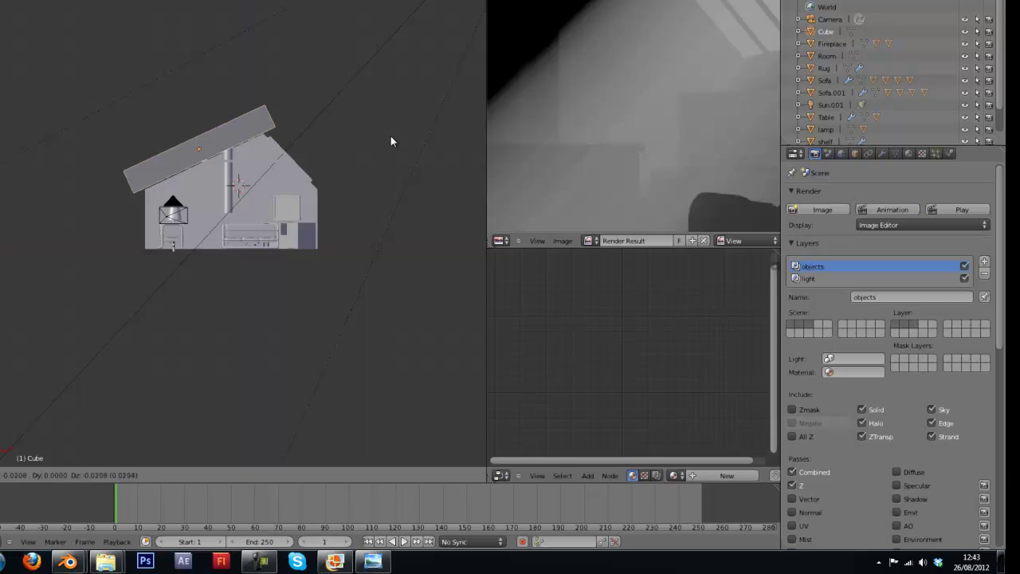
left_click(391, 141)
Render the camera view again with the adjusted slab and inspect the ceiling shadow and volumetric light full-screen.
key("F12")
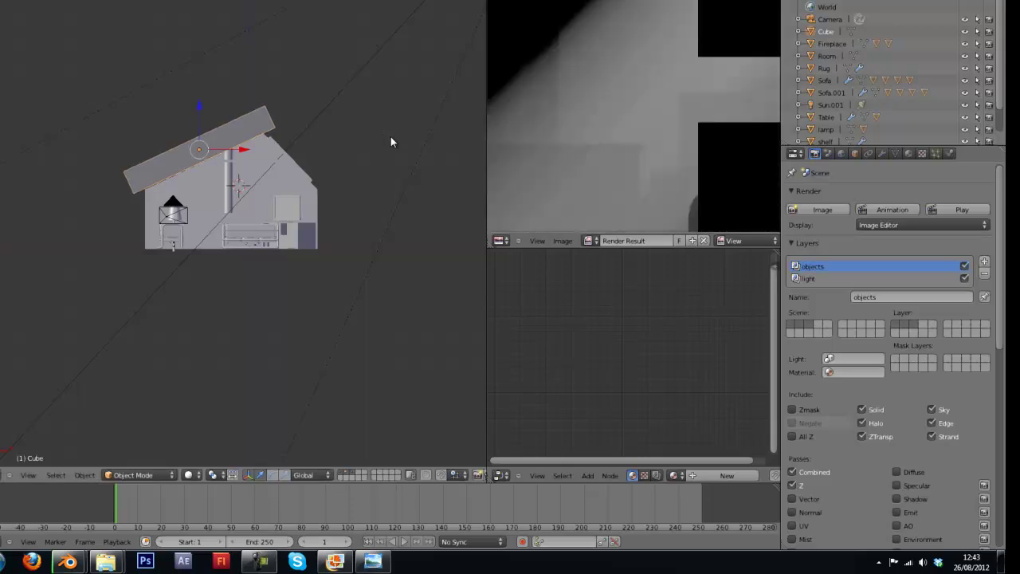
key("ctrl+Up")
scroll(510, 207, "down", 3)
scroll(594, 247, "up", 3)
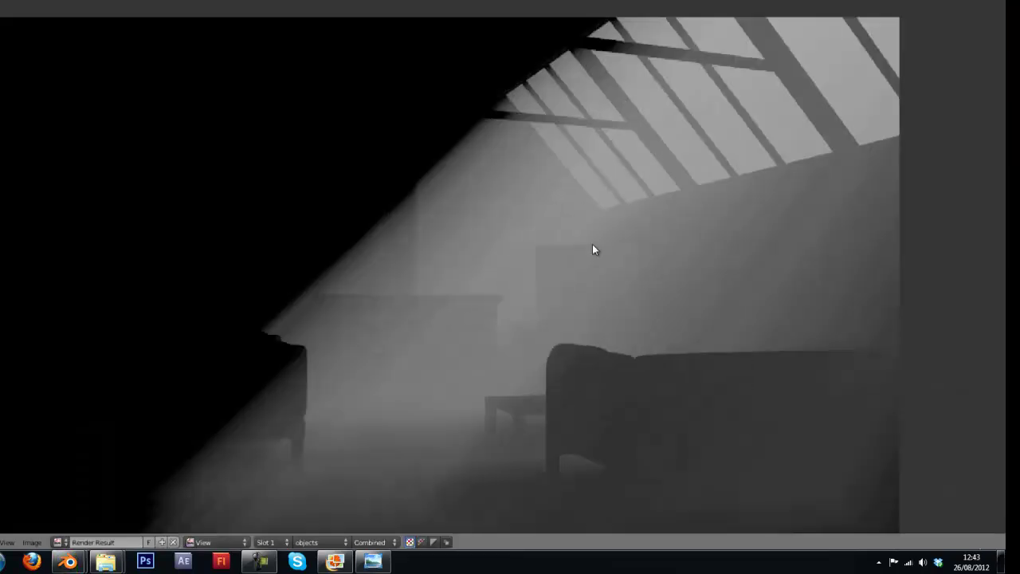
scroll(604, 247, "down", 2)
middle_click_drag(603, 246, 497, 184)
scroll(446, 279, "up", 1)
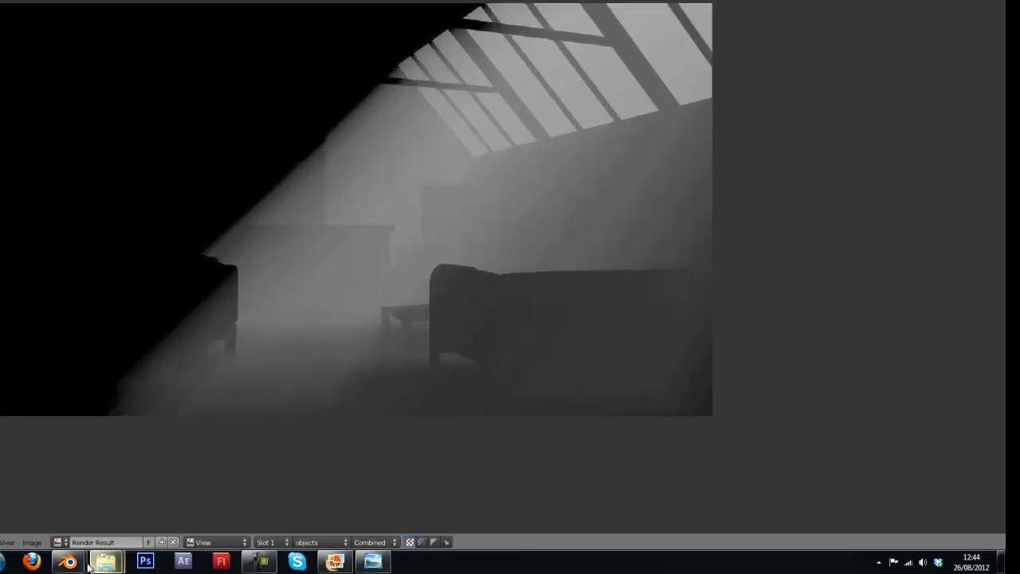
left_click(259, 561)
left_click(259, 560)
middle_click_drag(303, 374, 429, 407)
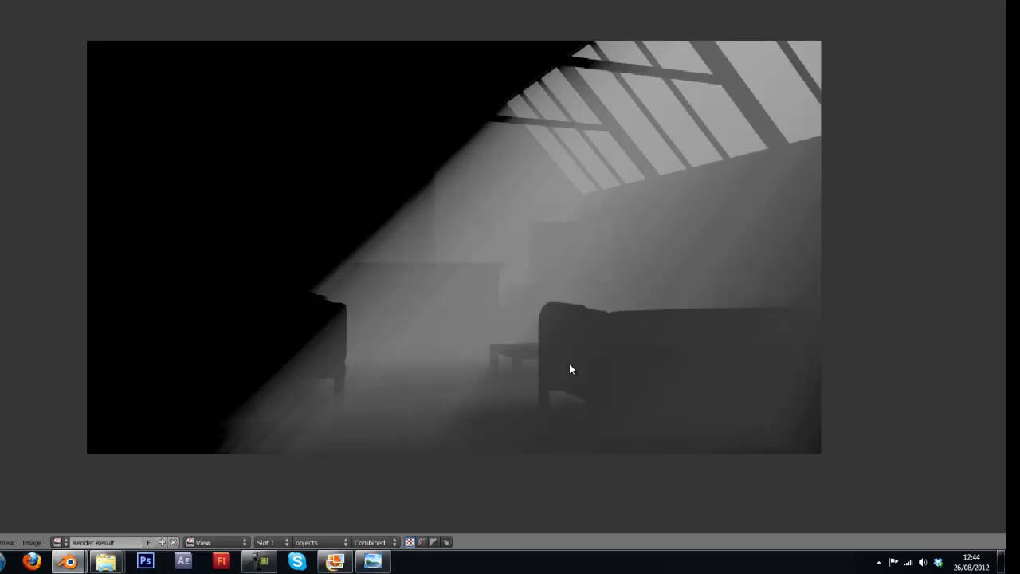
Save the render as a PNG named "volumetric_light factor" in the project's IMAGES folder.
key("F3")
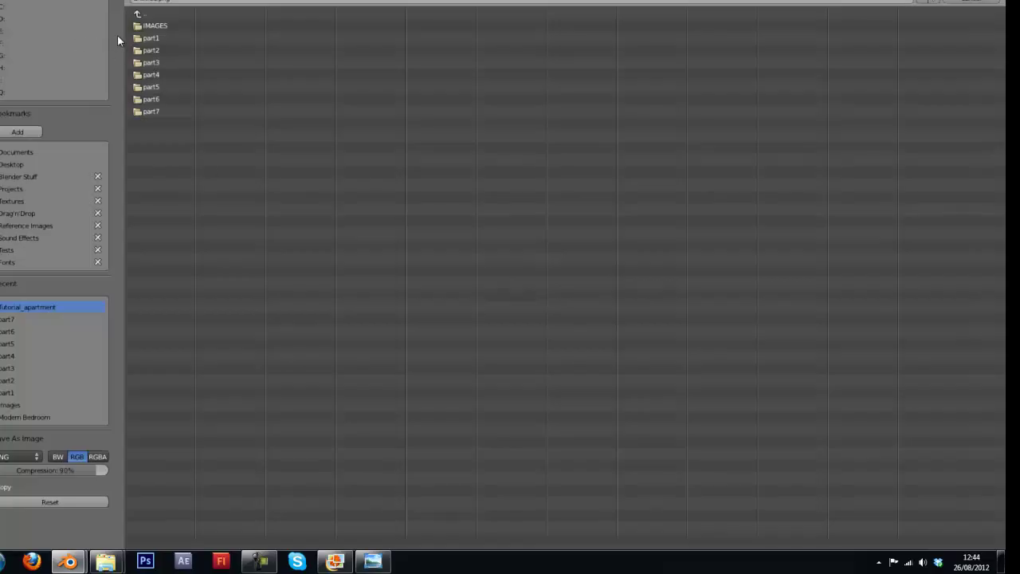
left_click(158, 25)
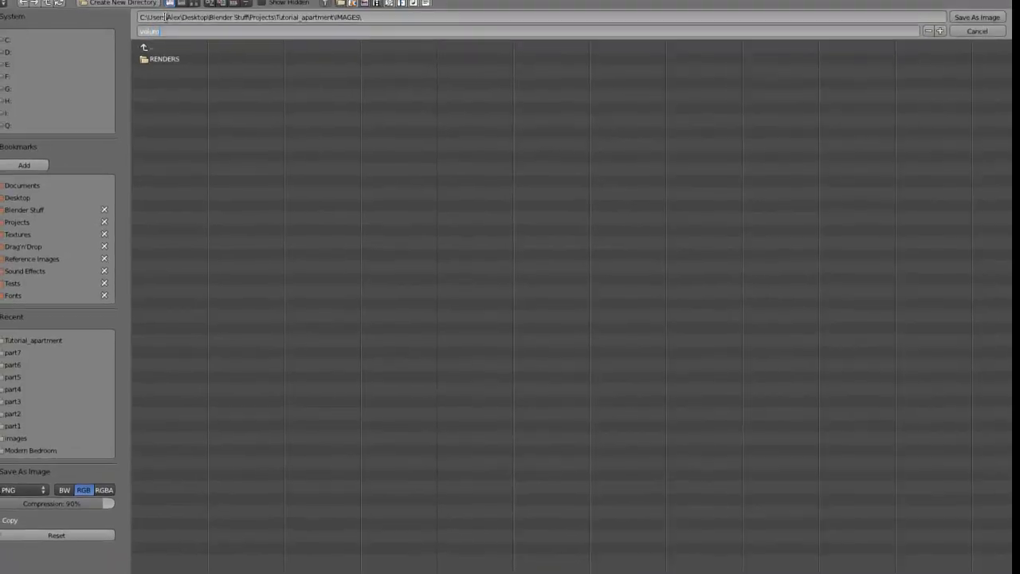
type("volumetric")
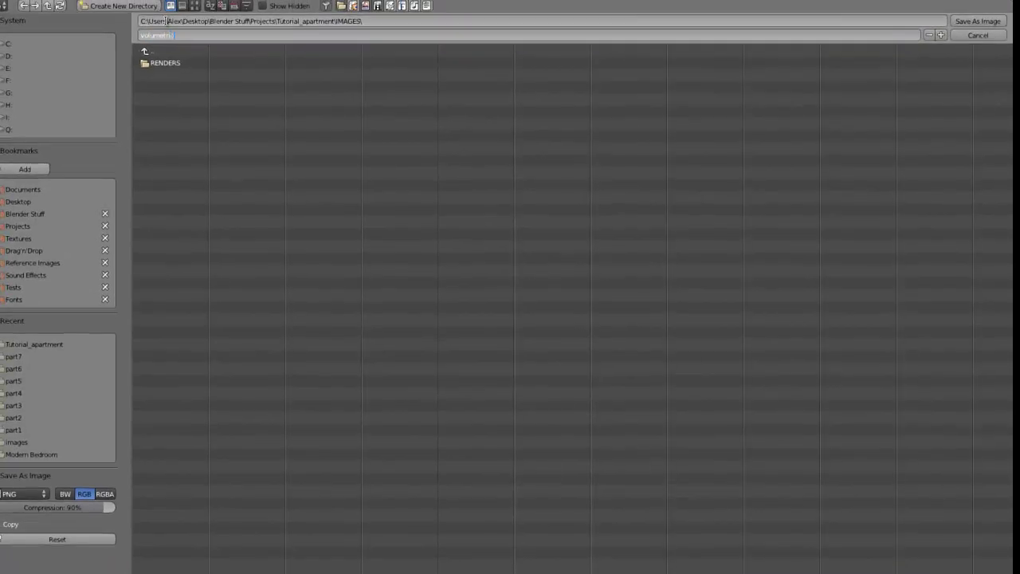
type("_light factor")
key("Return")
left_click(978, 20)
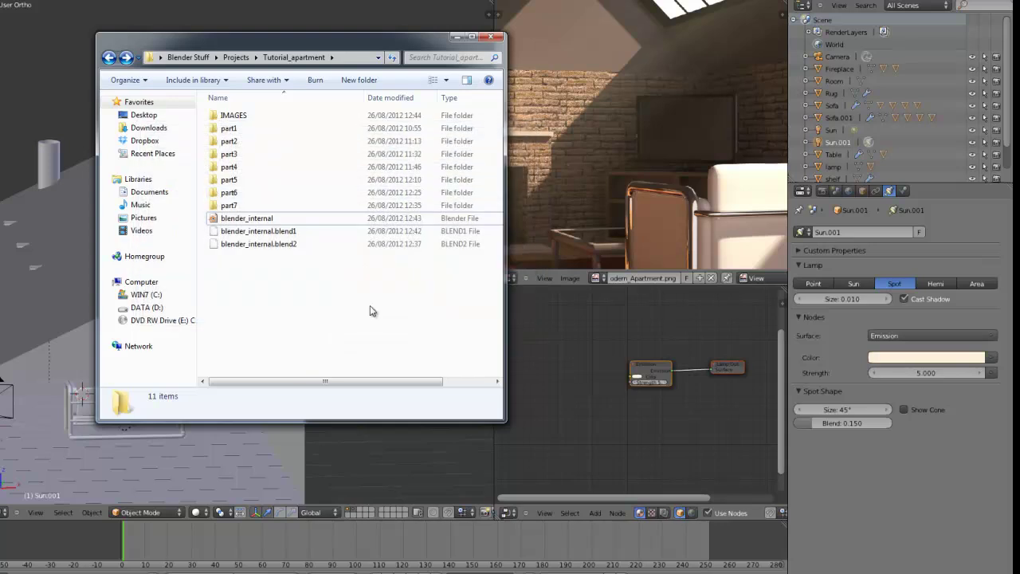
Delete the Sun.001 spot lamp from the Cycles version of the apartment scene and return to the camera view.
left_click(457, 37)
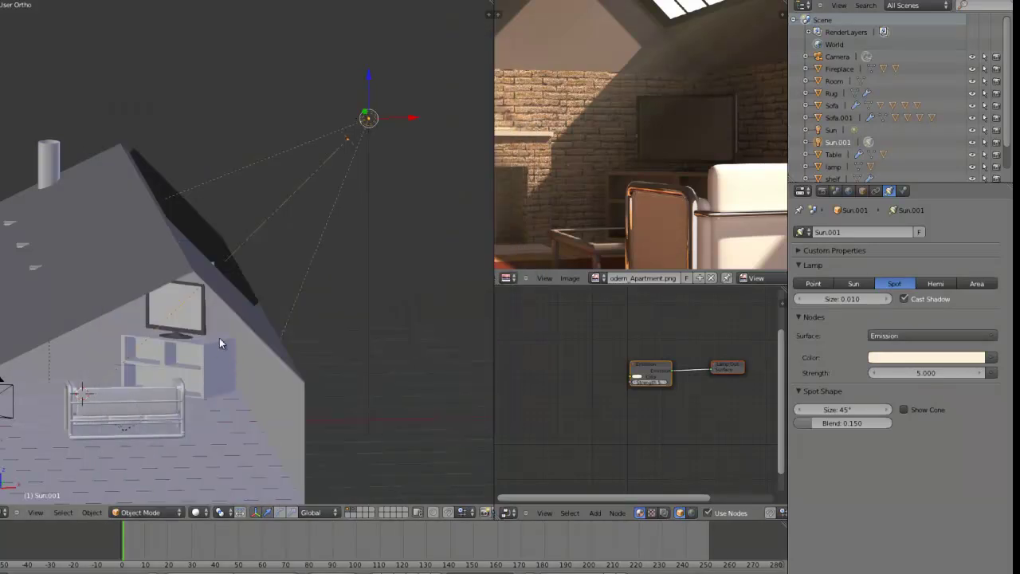
middle_click_drag(219, 337, 238, 290)
key("KP_5")
key("KP_0")
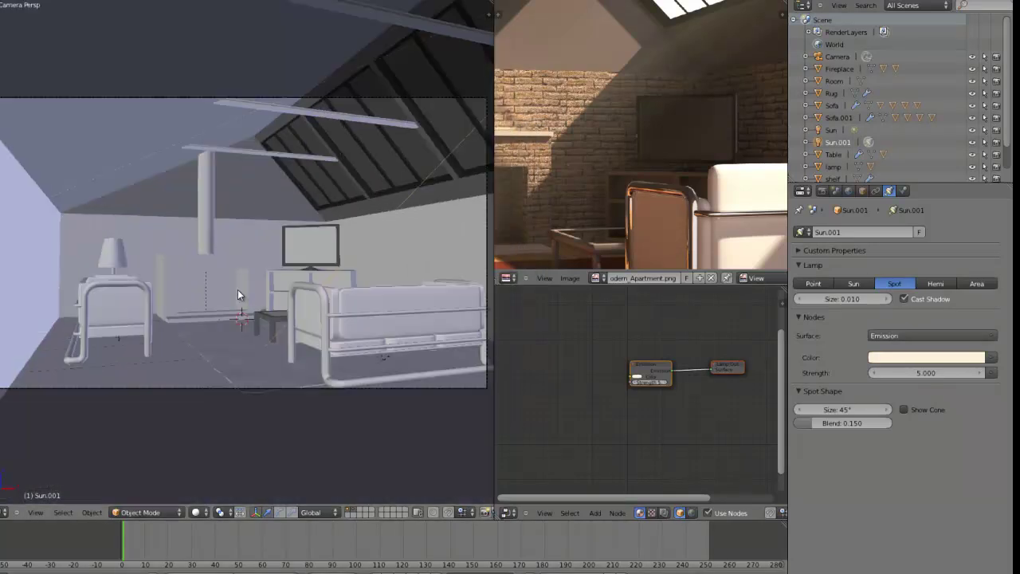
key("KP_1")
key("x")
left_click(238, 289)
key("KP_0")
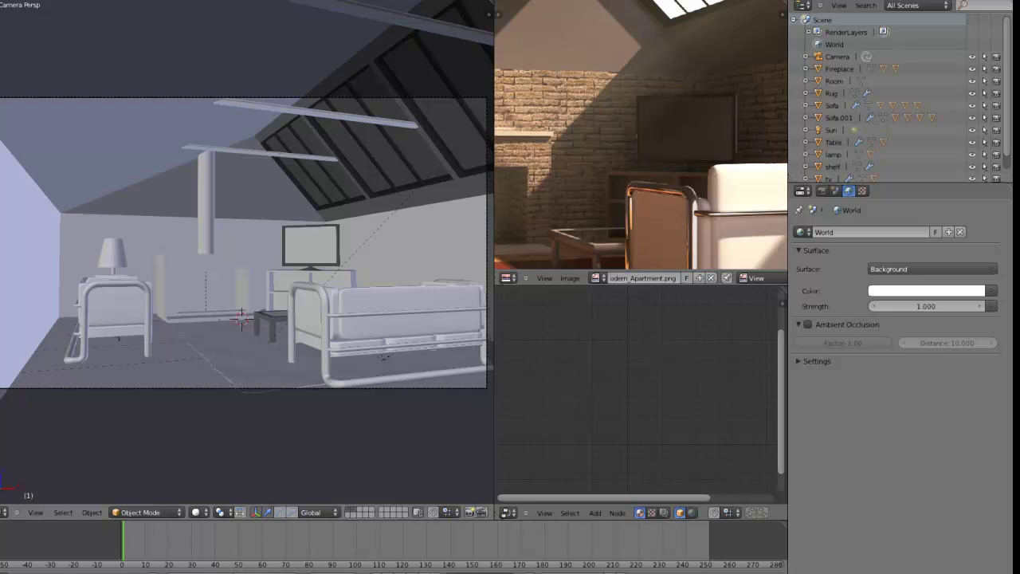
right_click(309, 290)
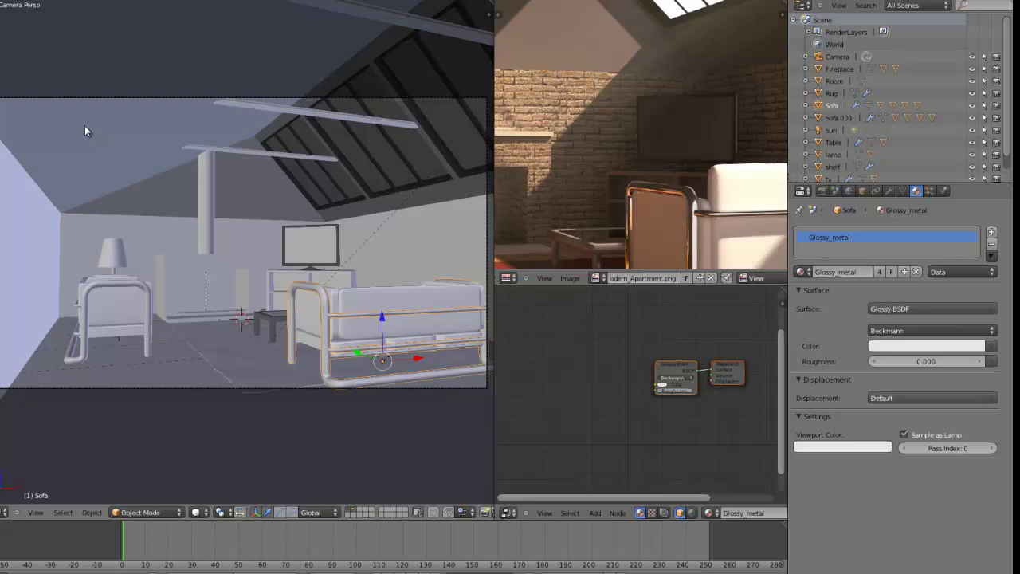
Open tma_p07-comp.blend from the project's part7 folder.
key("ctrl+o")
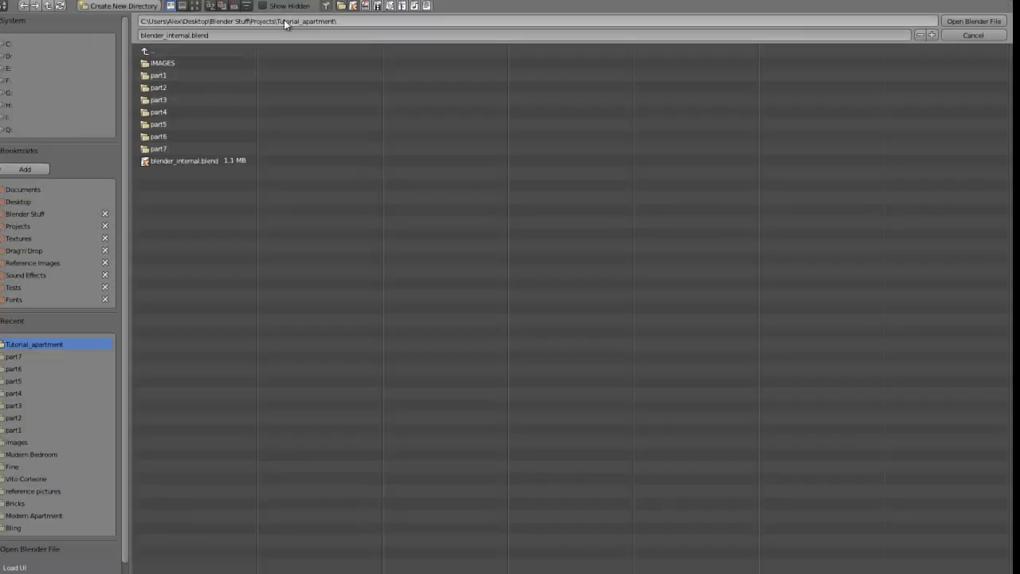
left_click(159, 148)
left_click(181, 64)
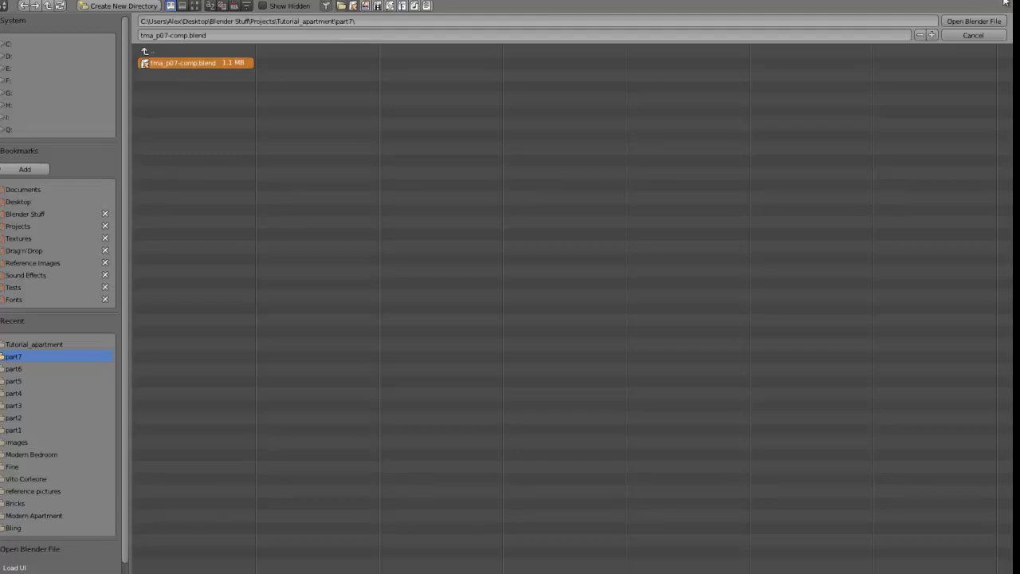
left_click(974, 21)
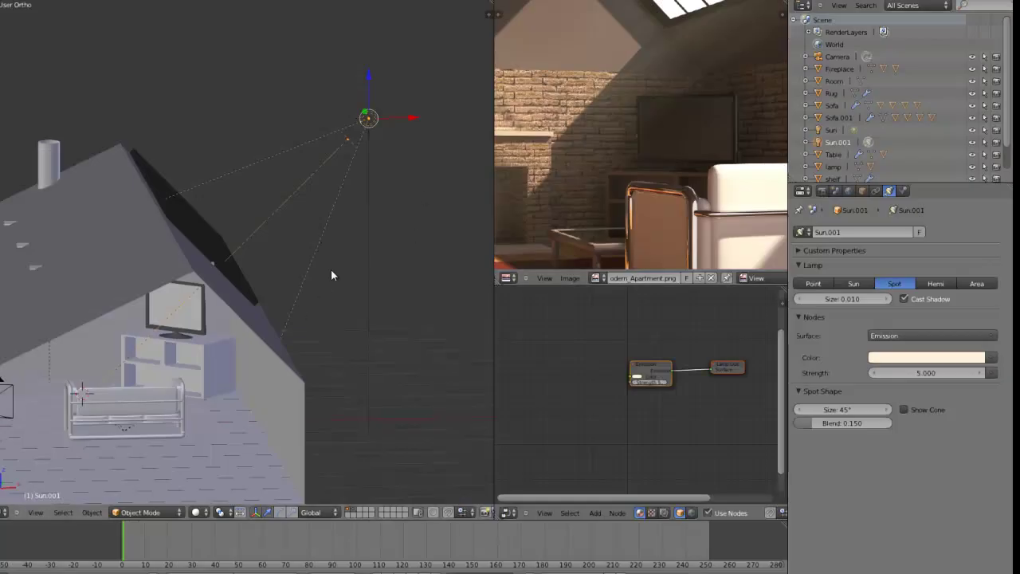
Delete the Sun.001 spot lamp, return to the camera view and save the file over the existing one.
key("x")
left_click(331, 271)
key("KP_0")
key("ctrl+s")
left_click(331, 270)
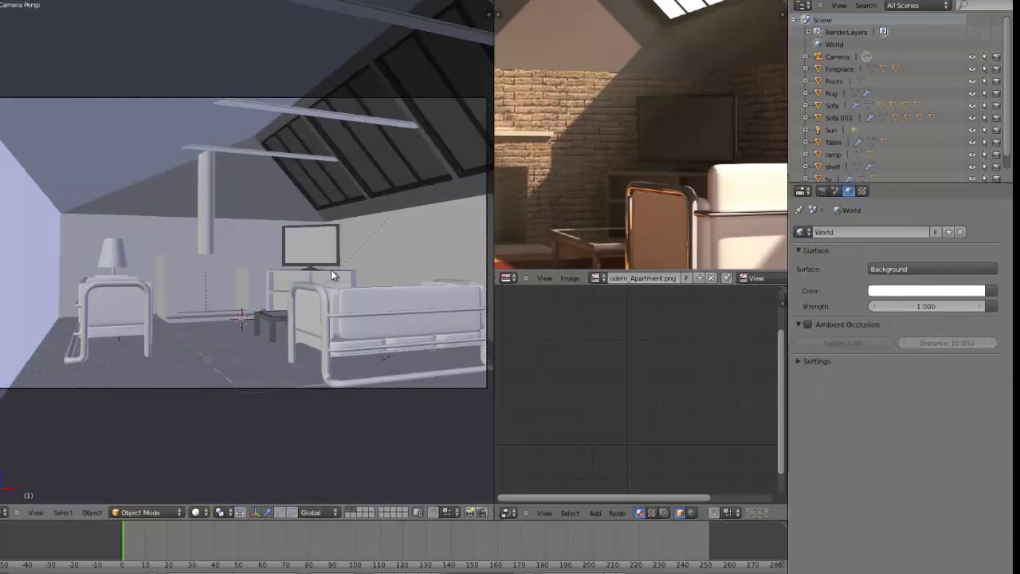